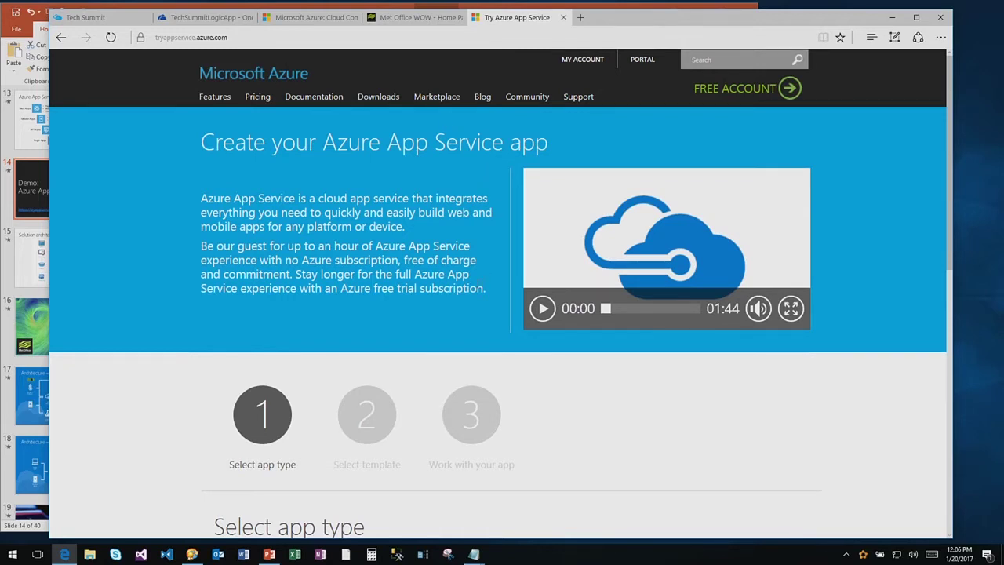
Choose Mobile App as the app type on the Try Azure App Service page and continue to template selection.
scroll(441, 321, "down", 1)
scroll(441, 321, "up", 1)
scroll(361, 237, "down", 2)
scroll(362, 237, "up", 2)
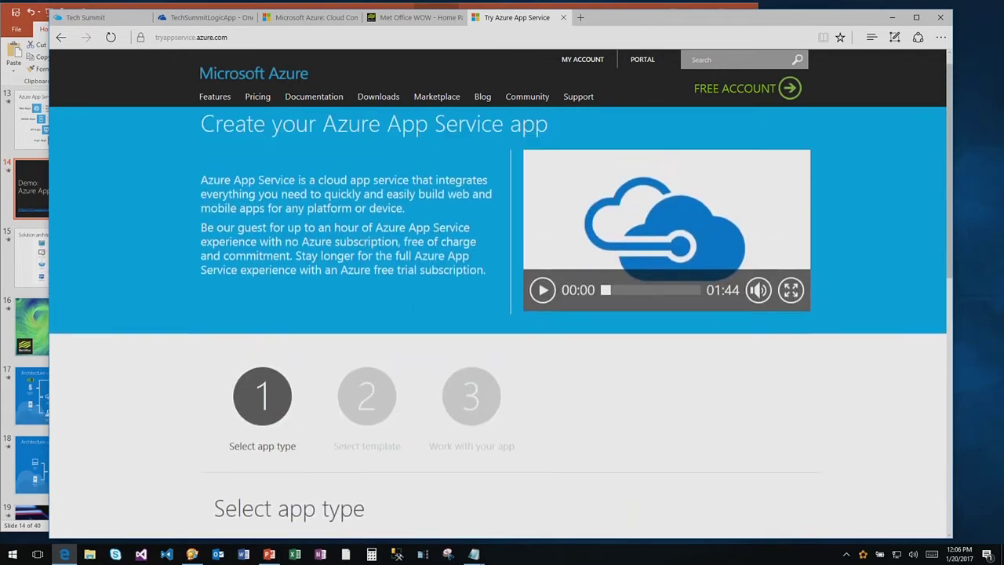
scroll(364, 251, "down", 3)
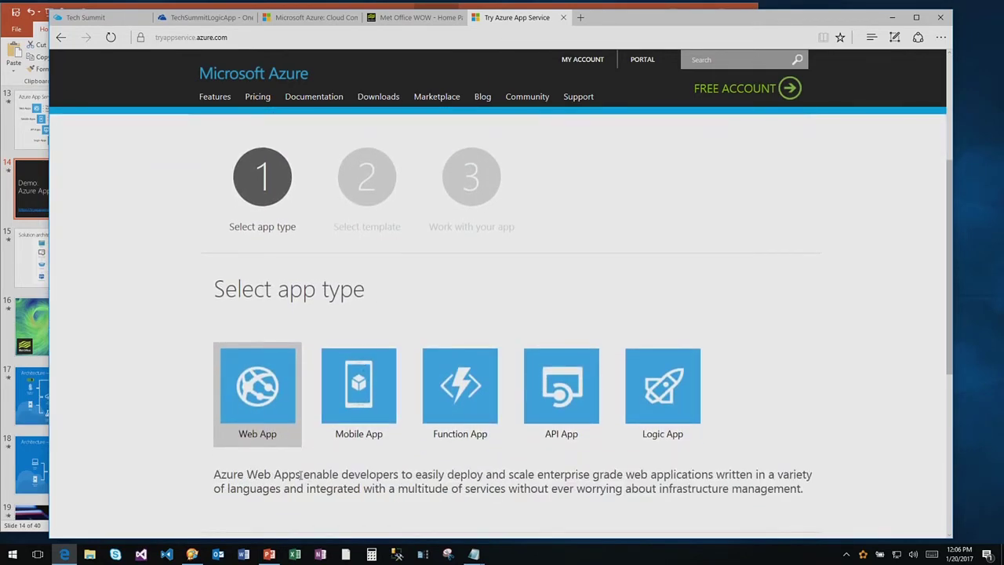
left_click(383, 421)
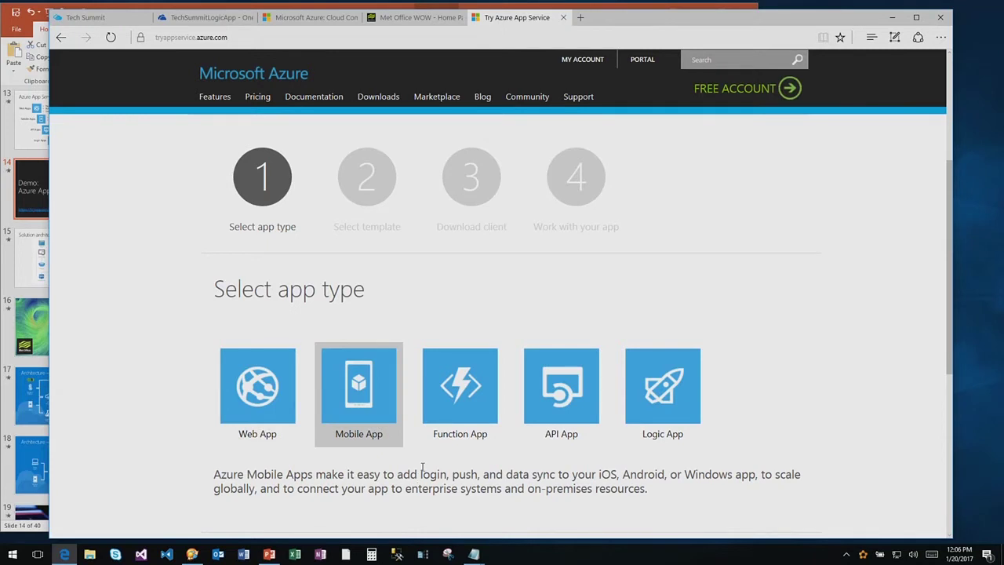
scroll(422, 467, "down", 2)
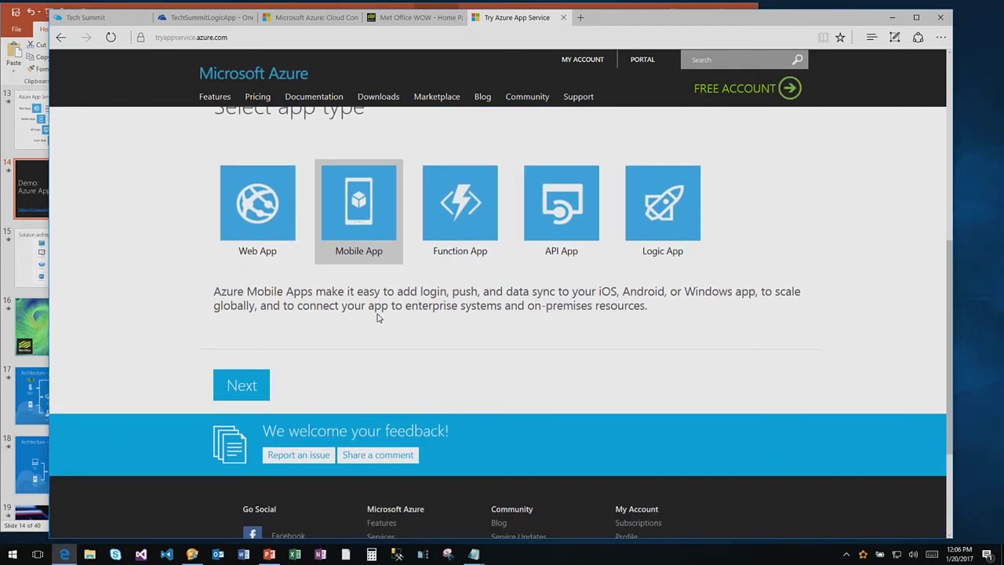
left_click(245, 386)
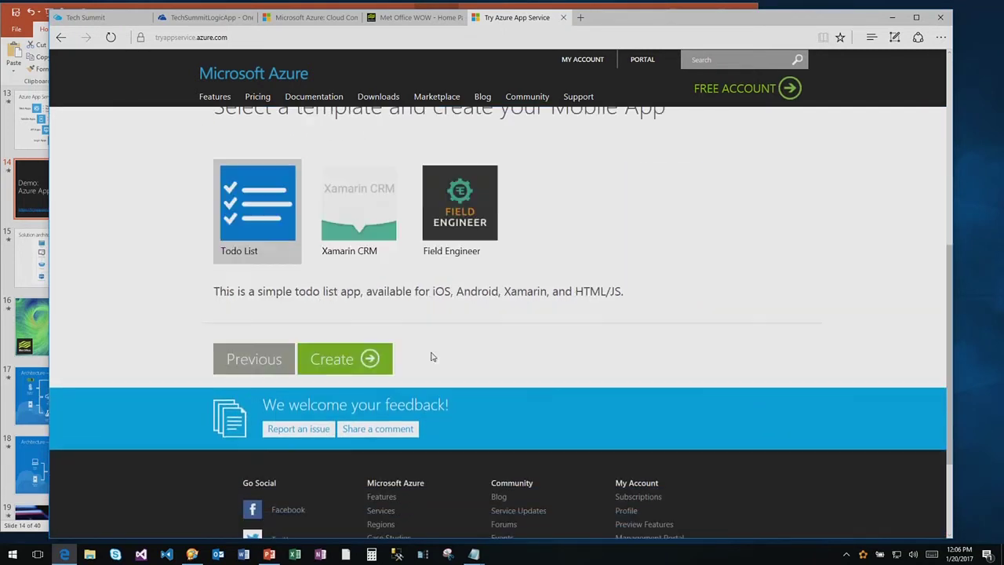
Examine the descriptions of the Xamarin CRM and Field Engineer mobile app templates, leaving Field Engineer selected.
scroll(477, 341, "up", 2)
left_click(351, 422)
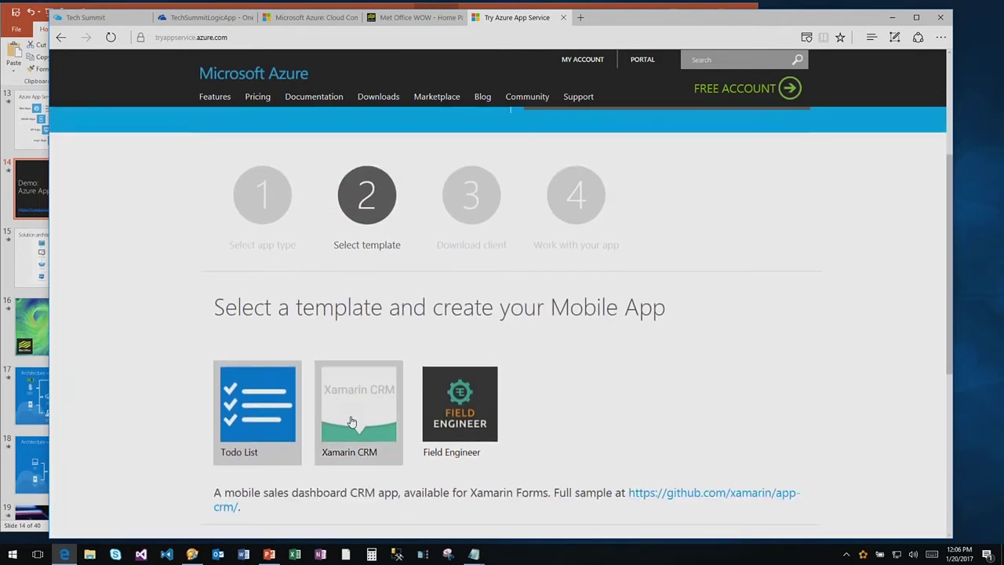
left_click(461, 416)
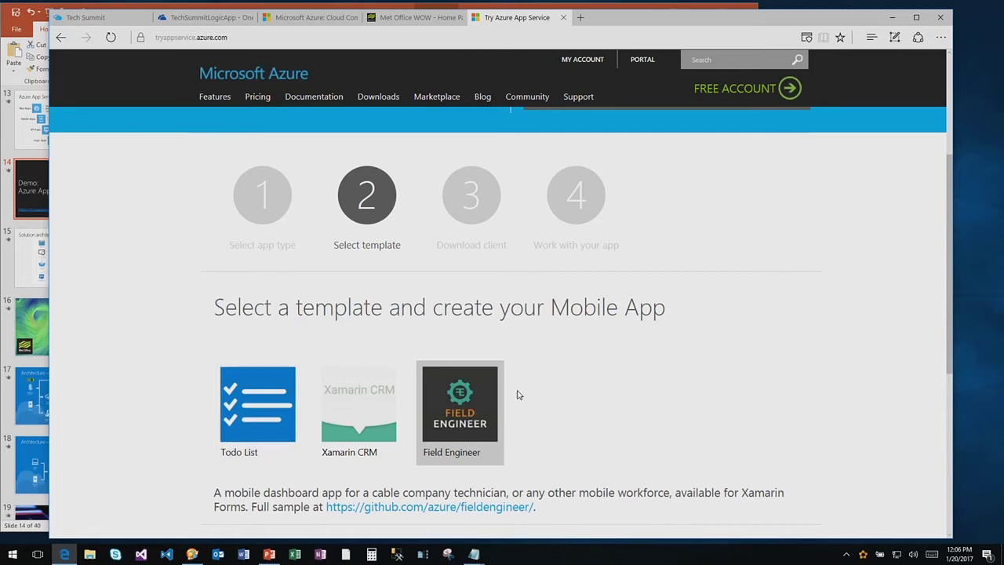
scroll(515, 395, "up", 3)
scroll(518, 396, "down", 2)
scroll(518, 397, "down", 3)
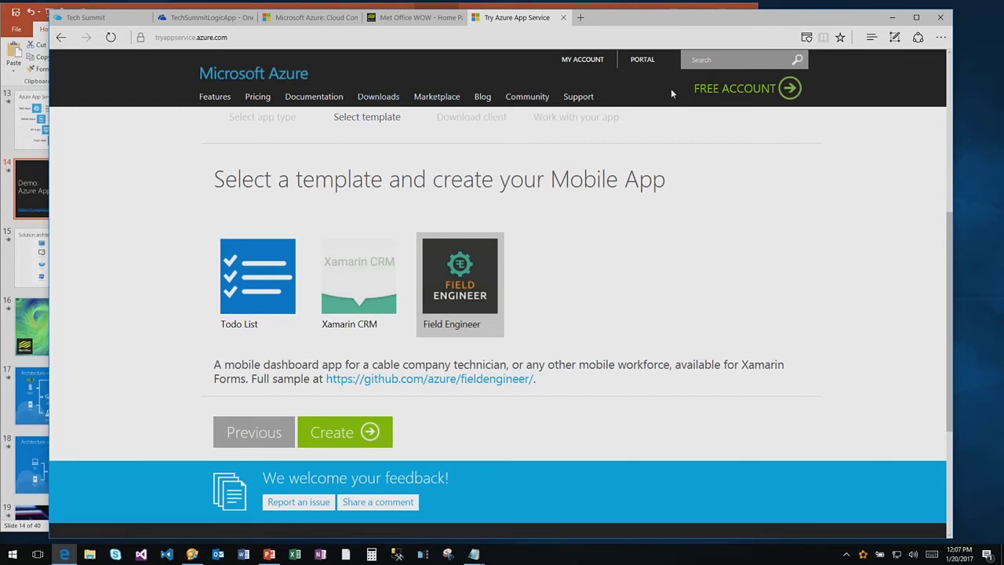
Bring up the Tech Summit dashboard in the Azure portal.
left_click(893, 18)
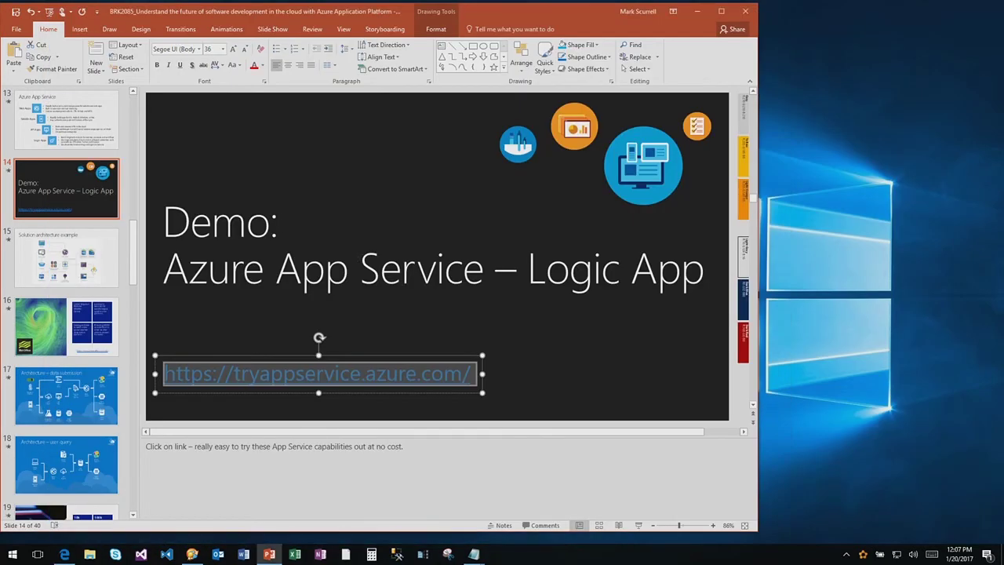
left_click(65, 553)
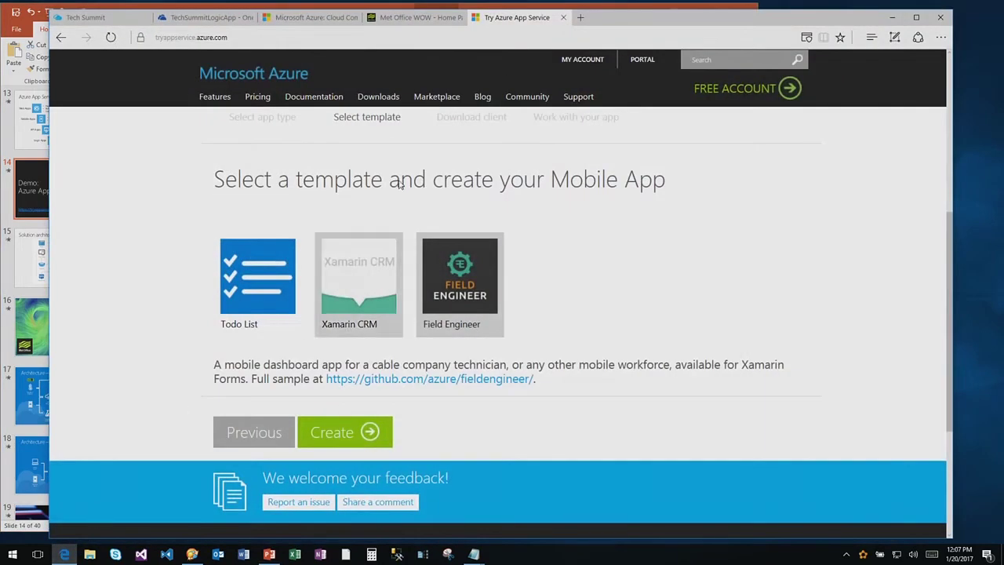
left_click(88, 18)
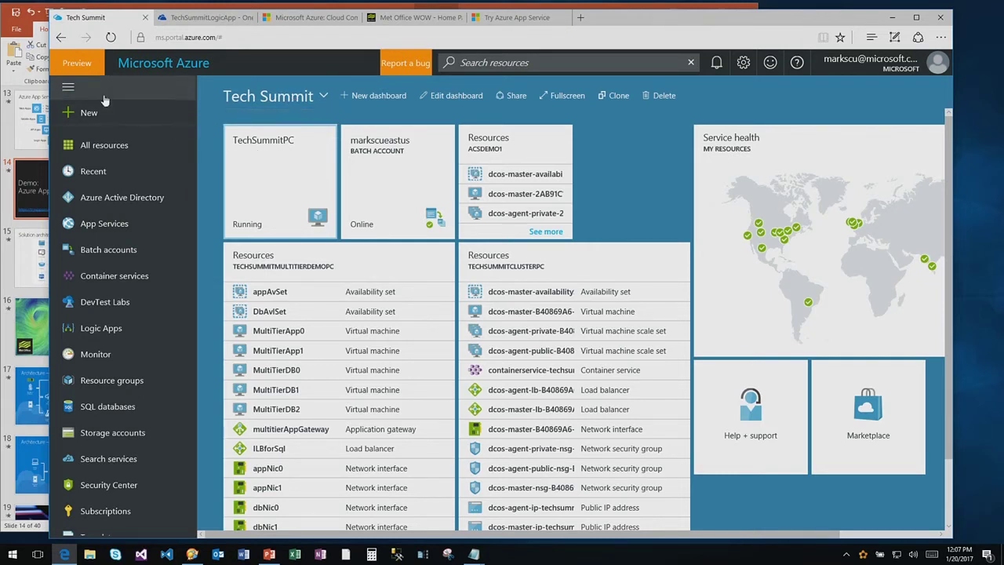
Look through the portal's full list of services by category, including the Compute favorites, and close the list.
scroll(125, 400, "down", 3)
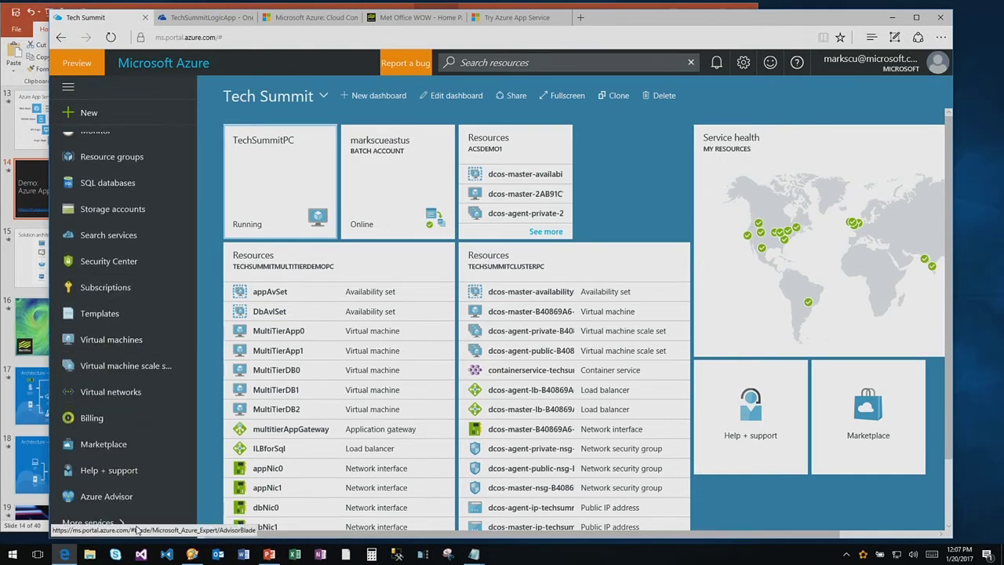
left_click(120, 523)
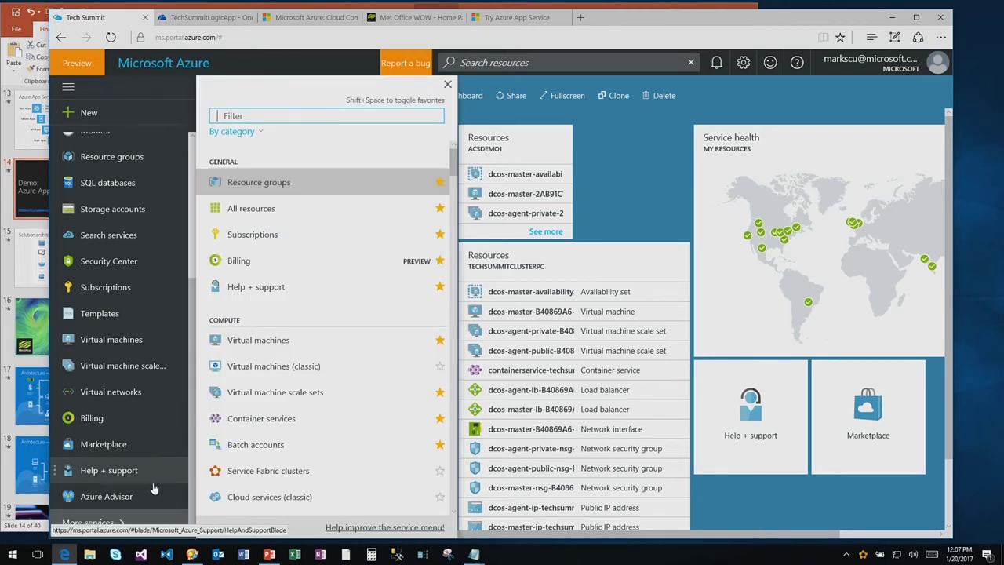
scroll(339, 248, "down", 4)
scroll(338, 249, "down", 12)
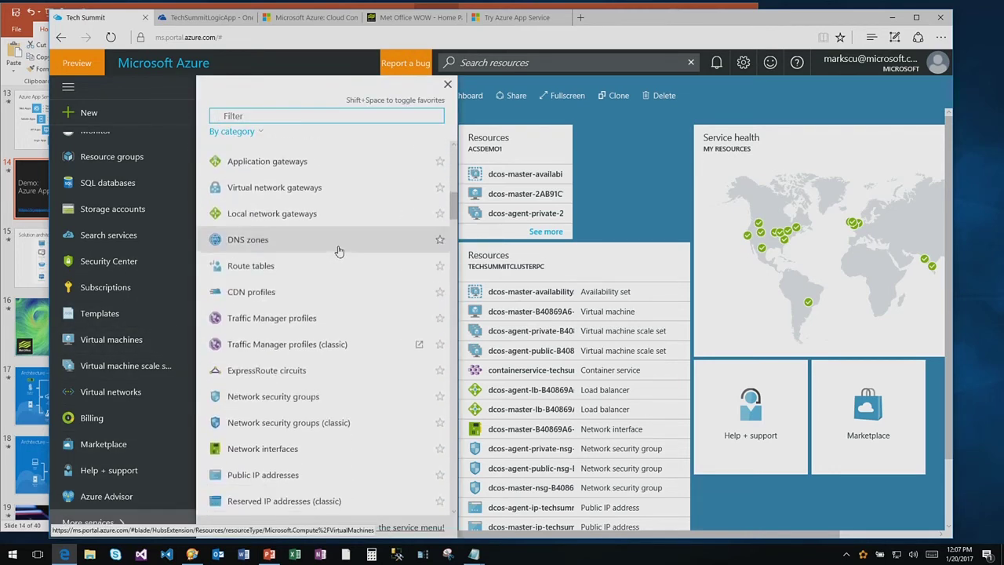
scroll(339, 253, "down", 12)
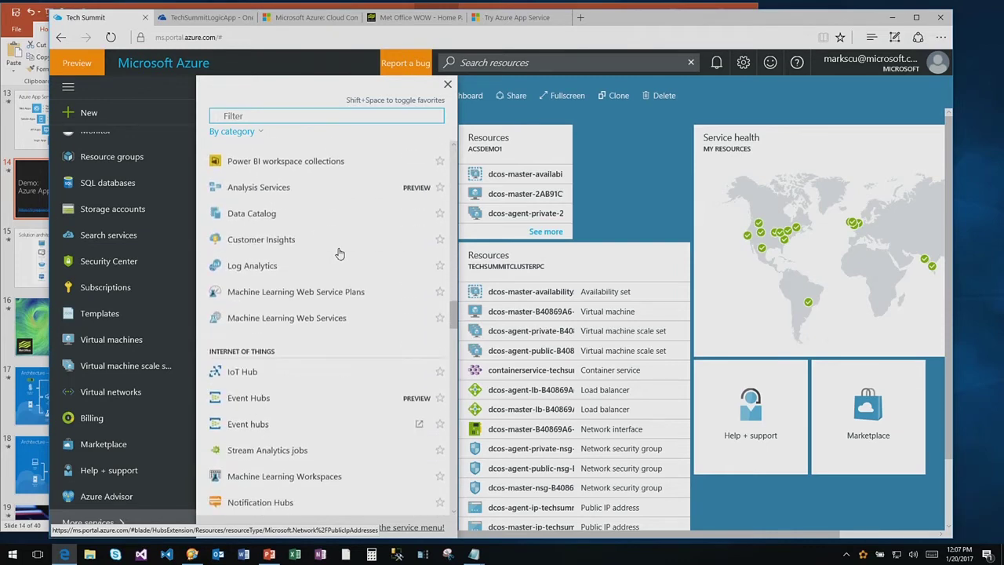
scroll(339, 253, "down", 15)
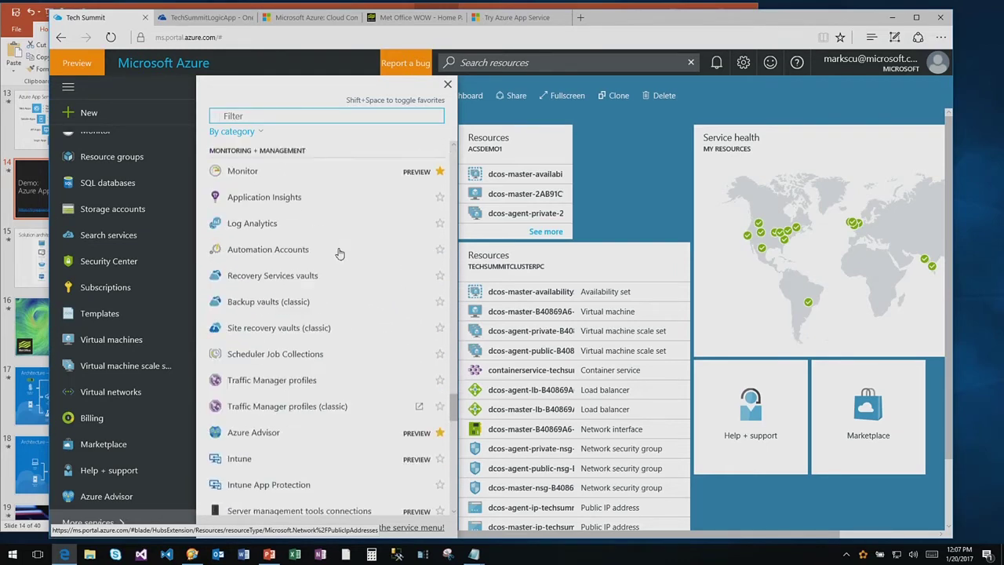
scroll(339, 253, "down", 3)
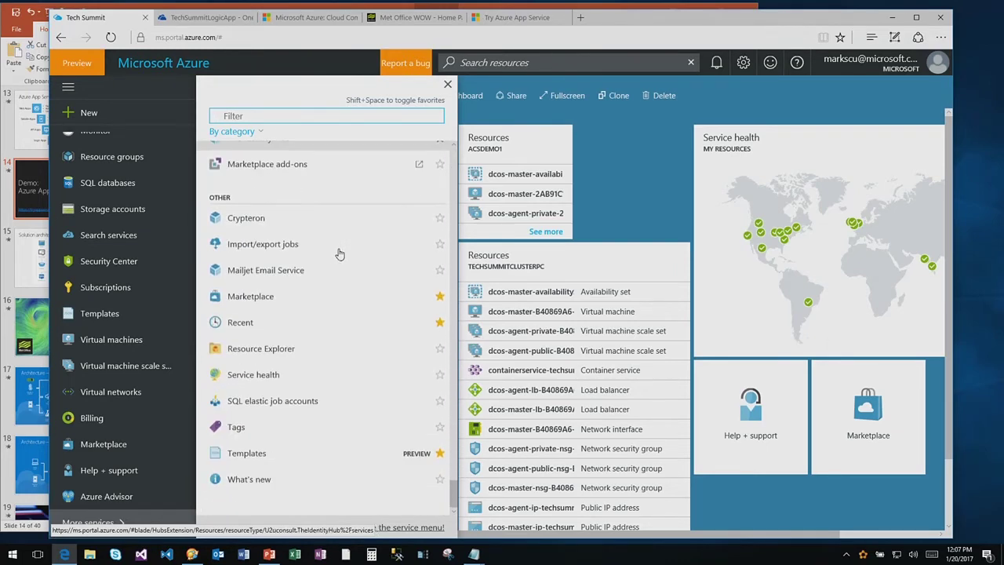
left_click_drag(458, 493, 444, 171)
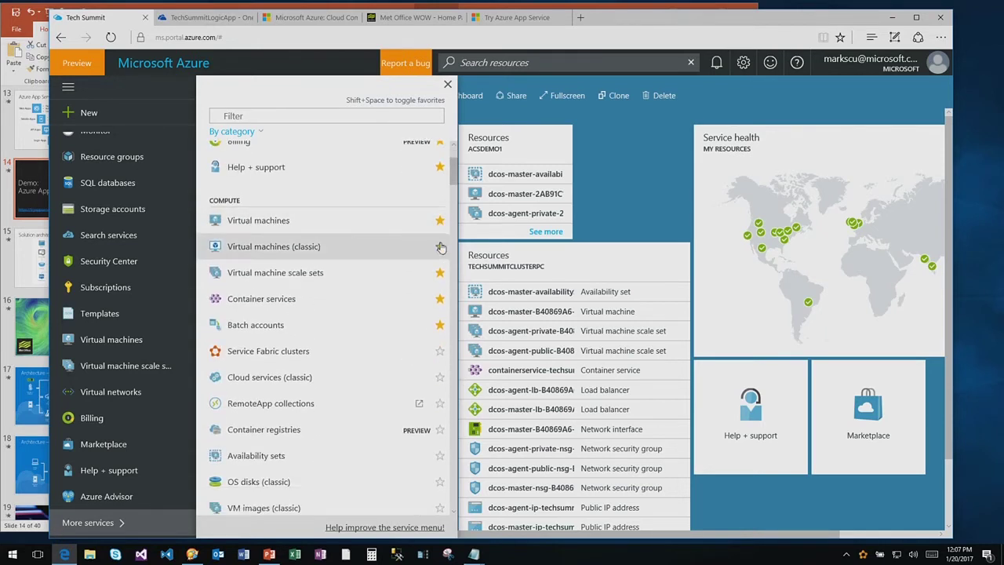
left_click(439, 325)
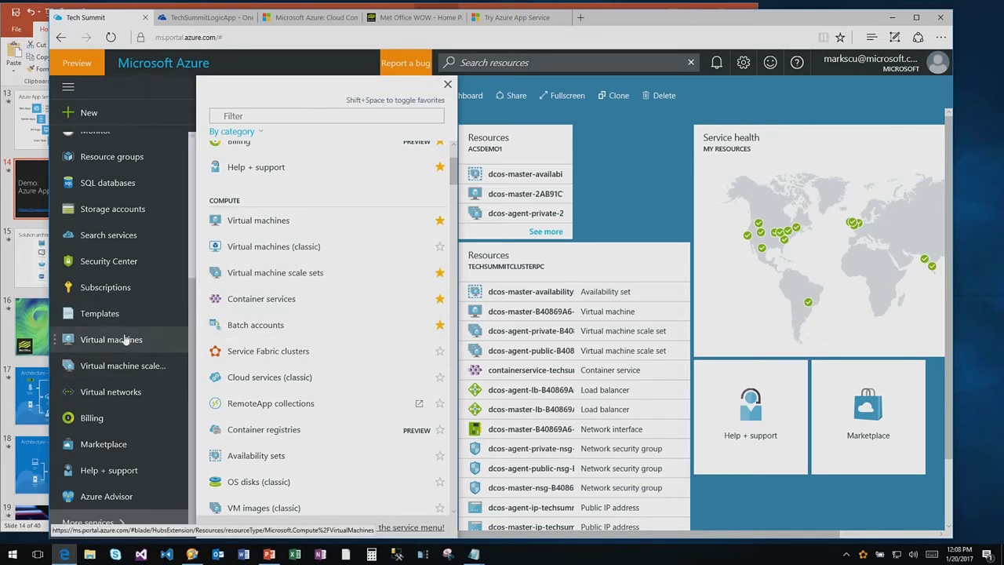
left_click(447, 85)
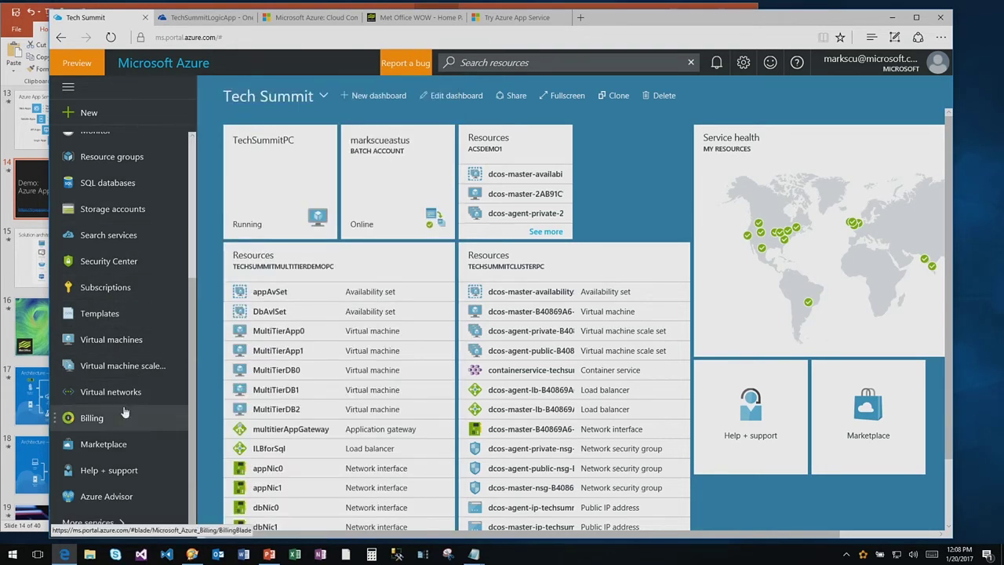
Open the list of Logic Apps in the Azure portal.
scroll(124, 412, "up", 3)
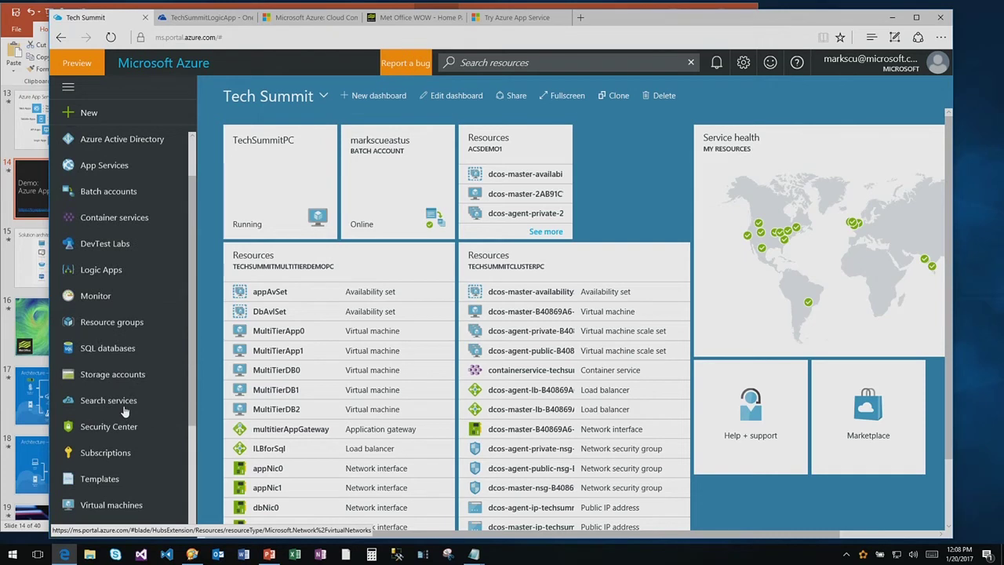
scroll(125, 400, "up", 1)
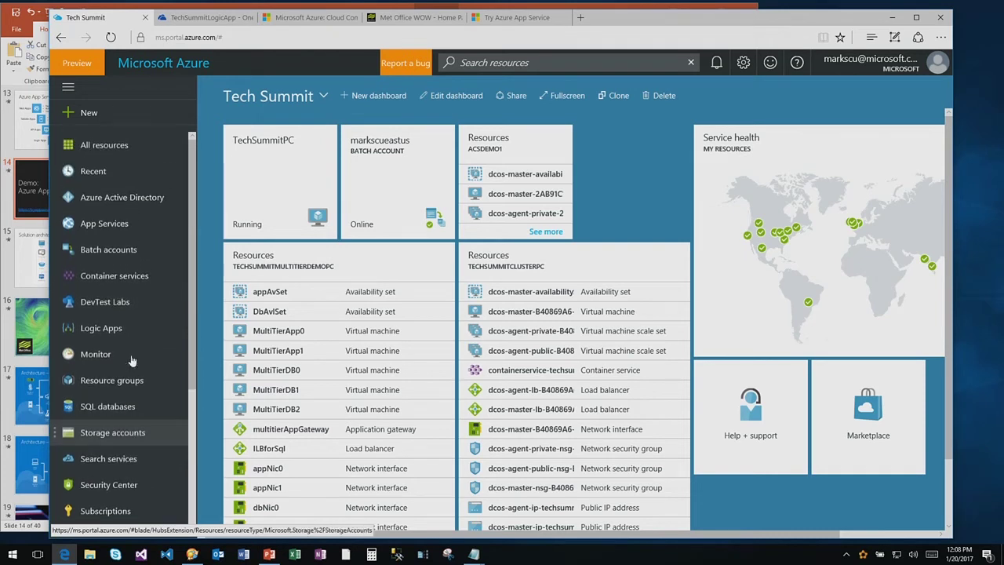
left_click(107, 330)
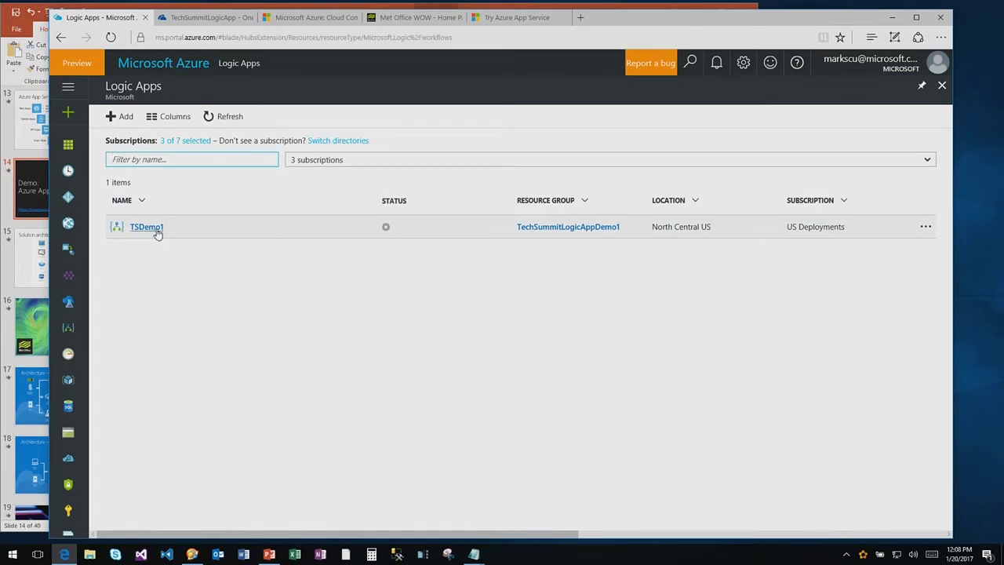
Create a logic app named tsdemo1 in a new resource group tslogicappdemo, located in North Central US.
left_click(112, 117)
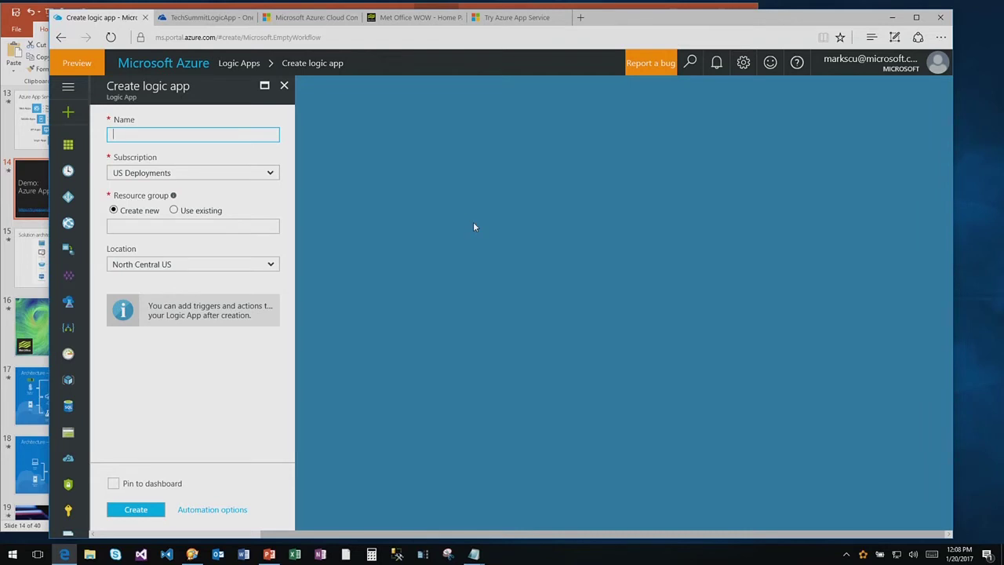
type("tsdemo1")
left_click(222, 227)
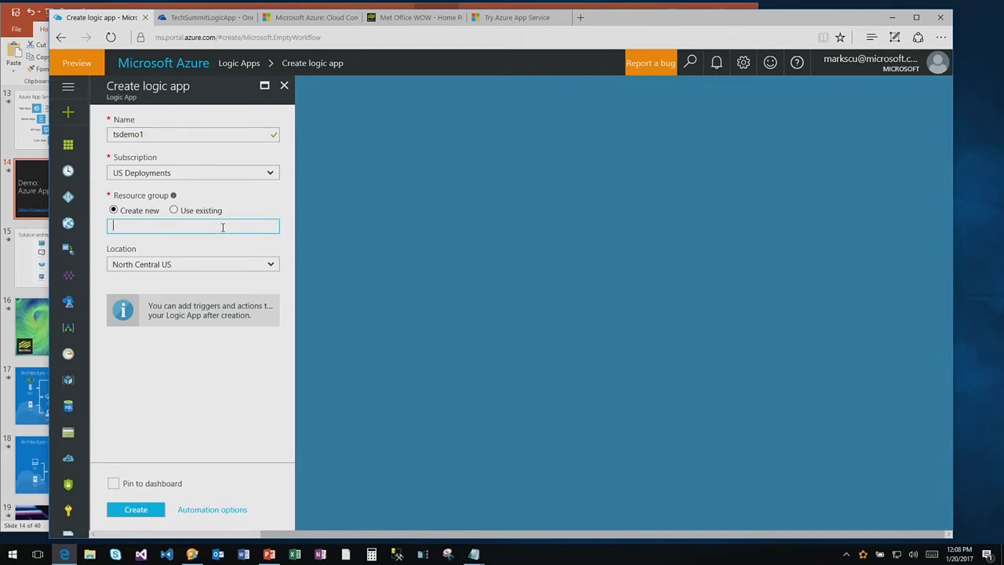
type("tslogicappsdemo")
left_click(273, 268)
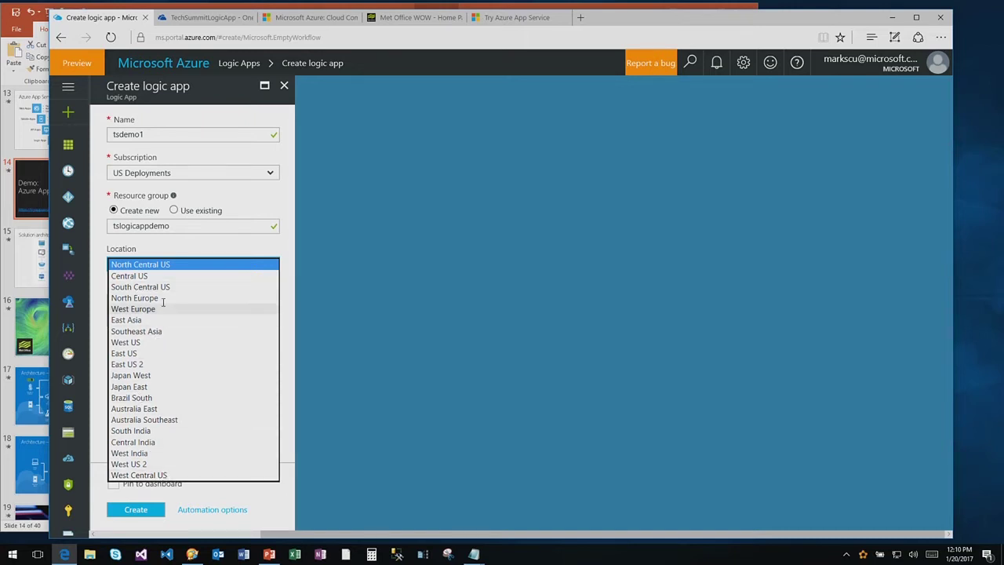
left_click(159, 268)
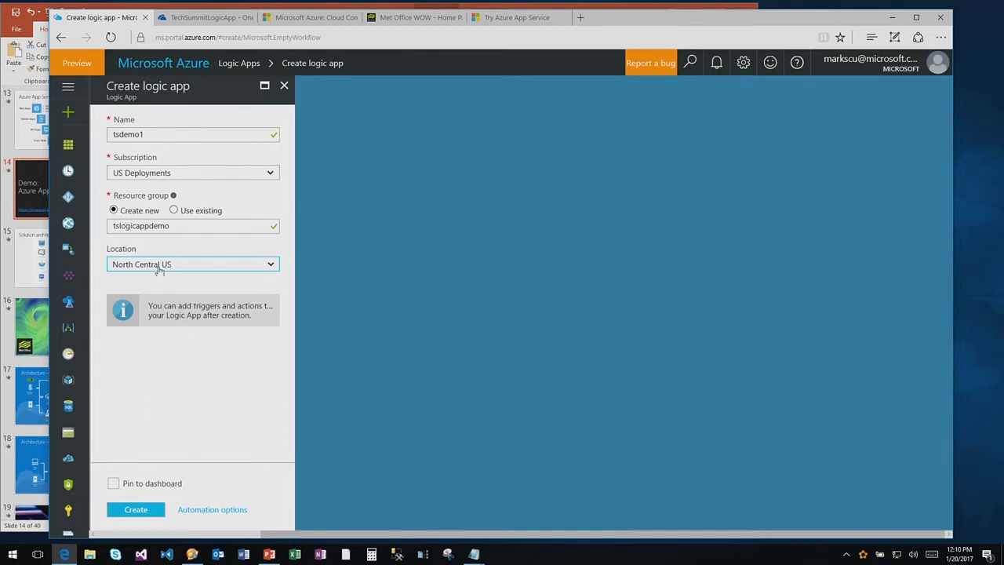
left_click(135, 510)
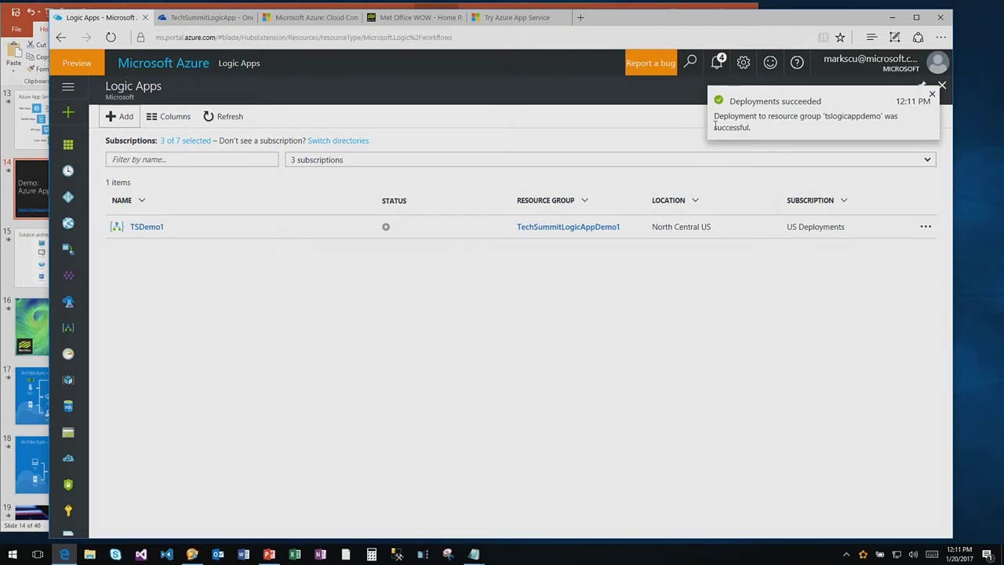
Check the deployment notification and refresh the Logic Apps list.
left_click(716, 63)
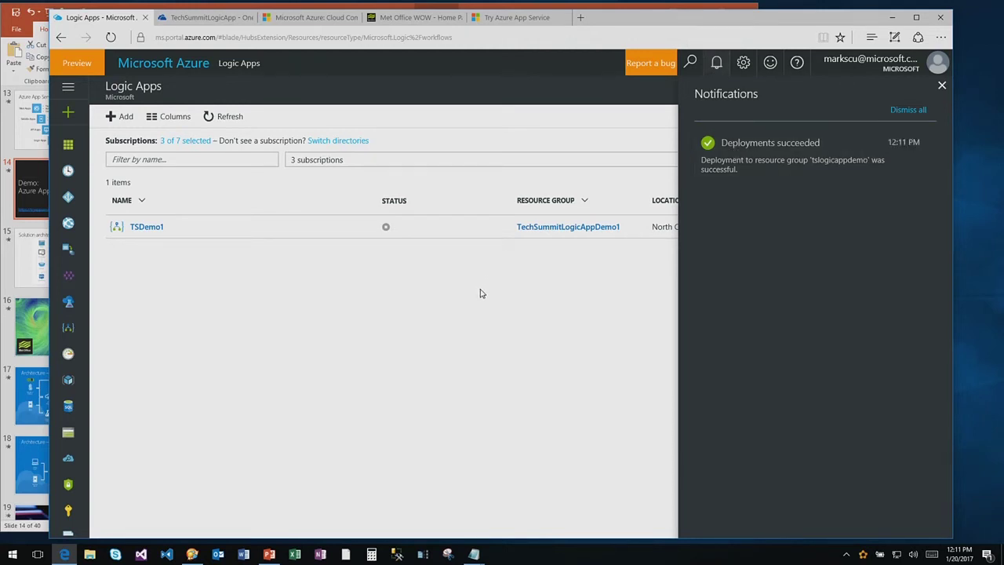
left_click(942, 85)
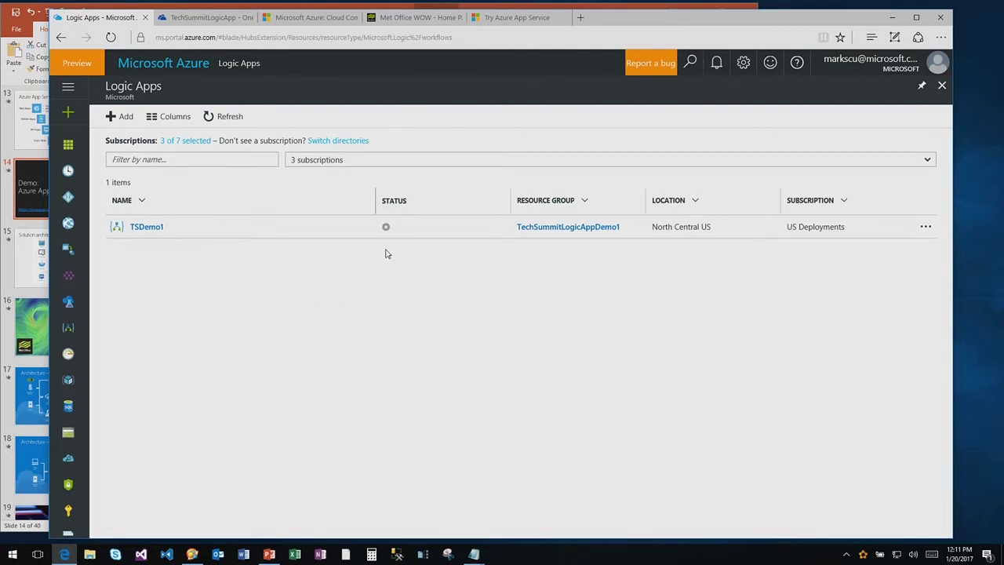
left_click(225, 119)
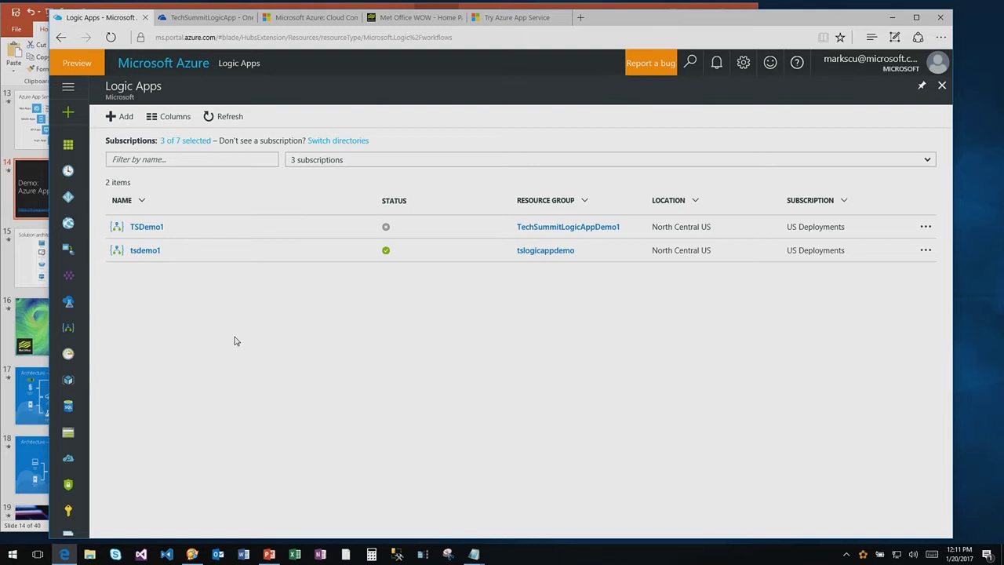
View the existing TSDemo1 logic app's overview, and open the new tsdemo1 app's designer at its template gallery.
left_click(160, 228)
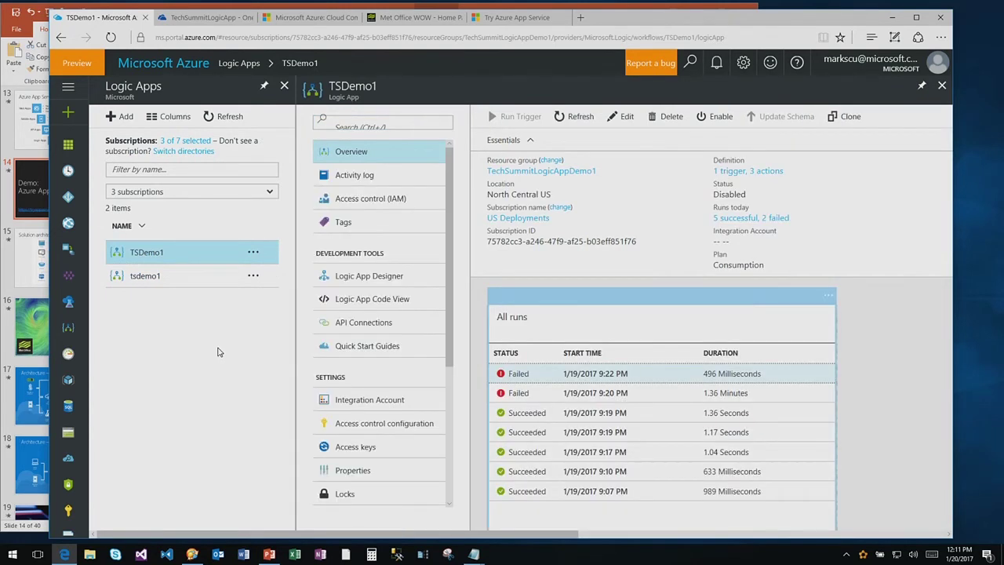
left_click(148, 284)
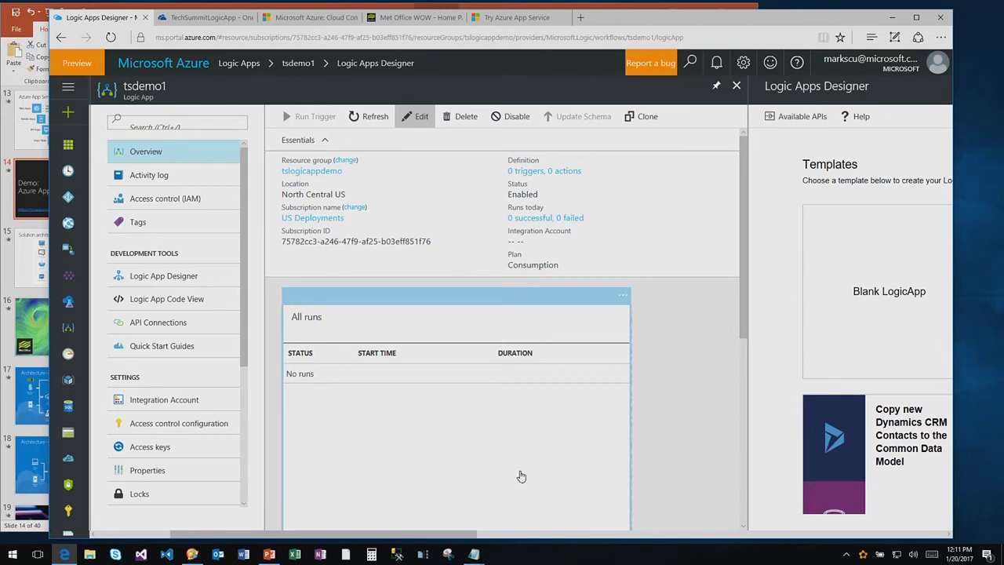
left_click_drag(369, 536, 398, 551)
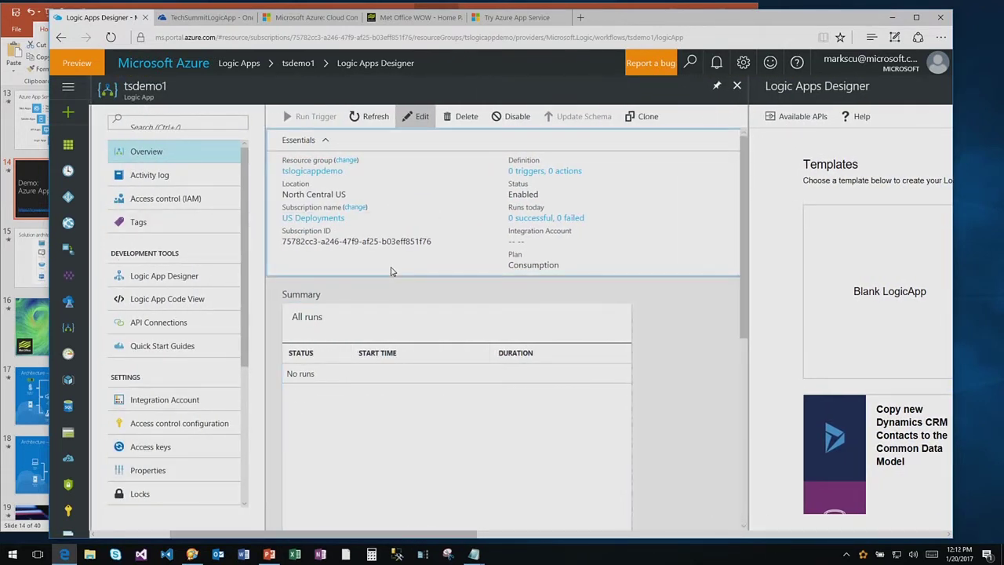
left_click_drag(370, 540, 616, 553)
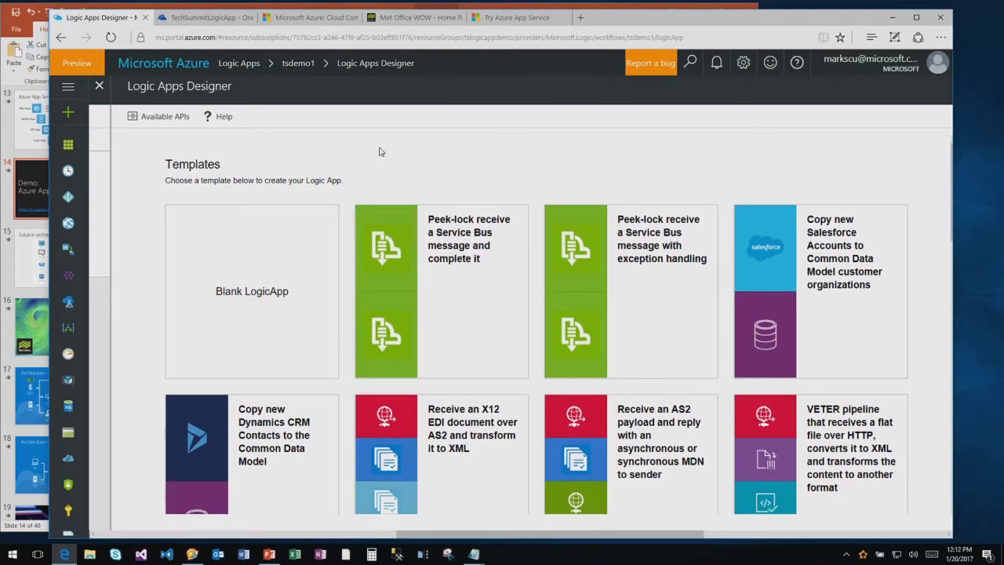
Browse the Logic App template gallery from the Service Bus templates down to the email, SharePoint and Dropbox ones.
scroll(497, 309, "down", 3)
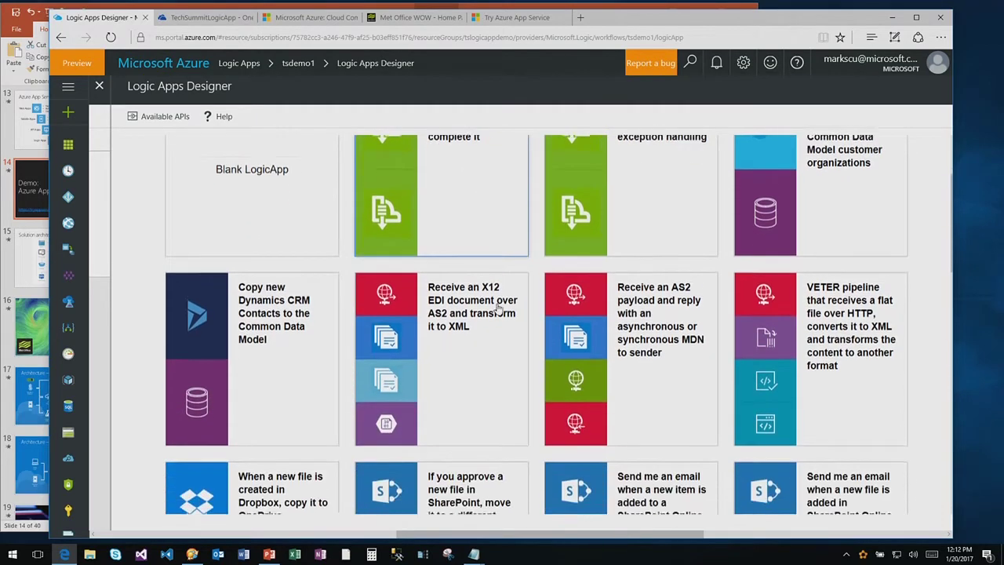
scroll(497, 309, "up", 3)
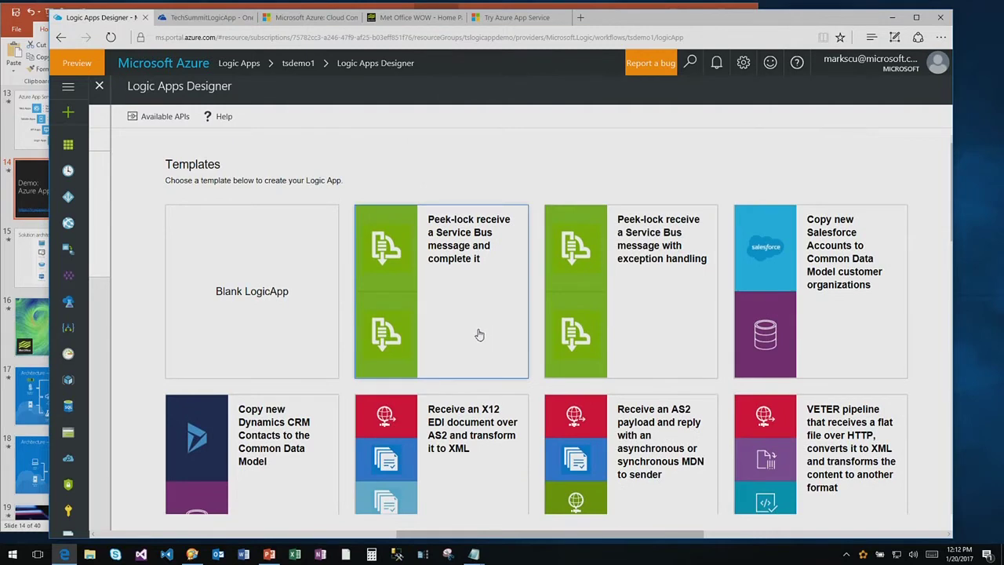
scroll(479, 335, "down", 3)
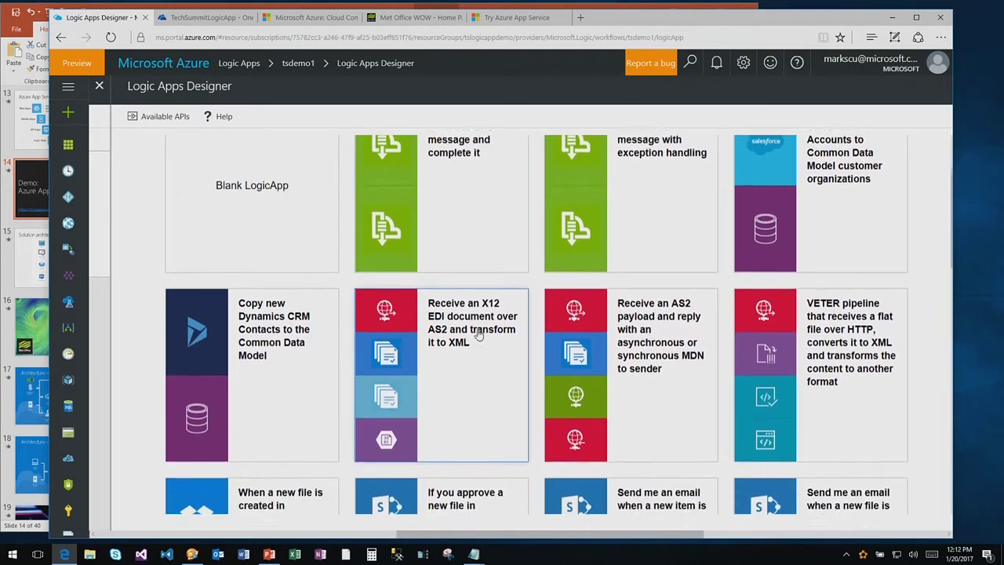
scroll(478, 331, "down", 1)
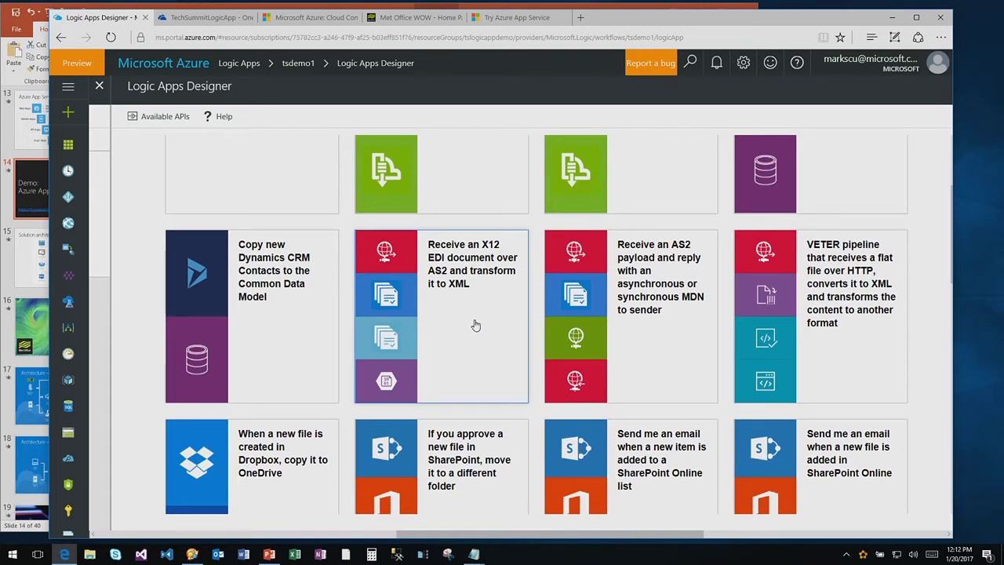
scroll(475, 325, "down", 4)
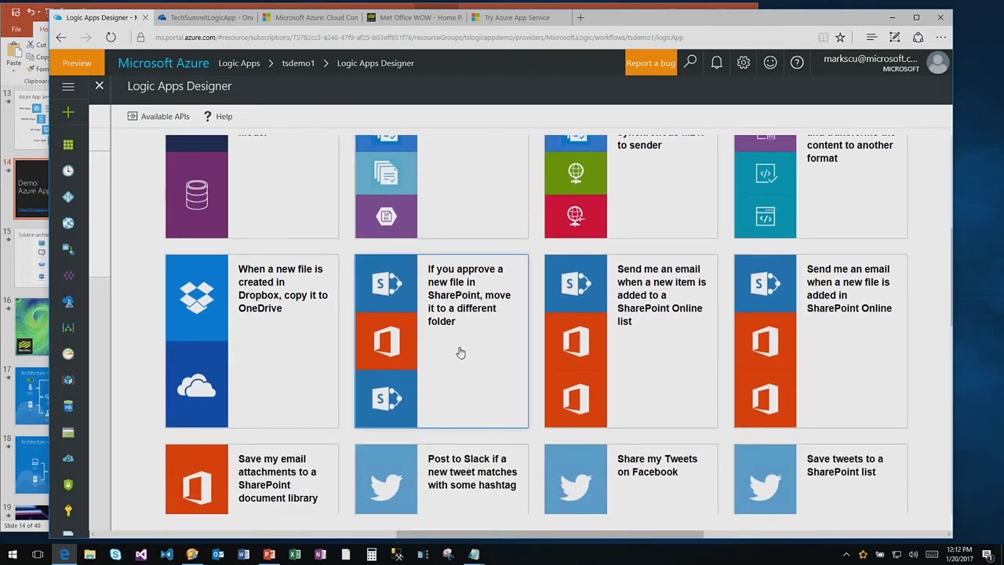
scroll(460, 353, "down", 2)
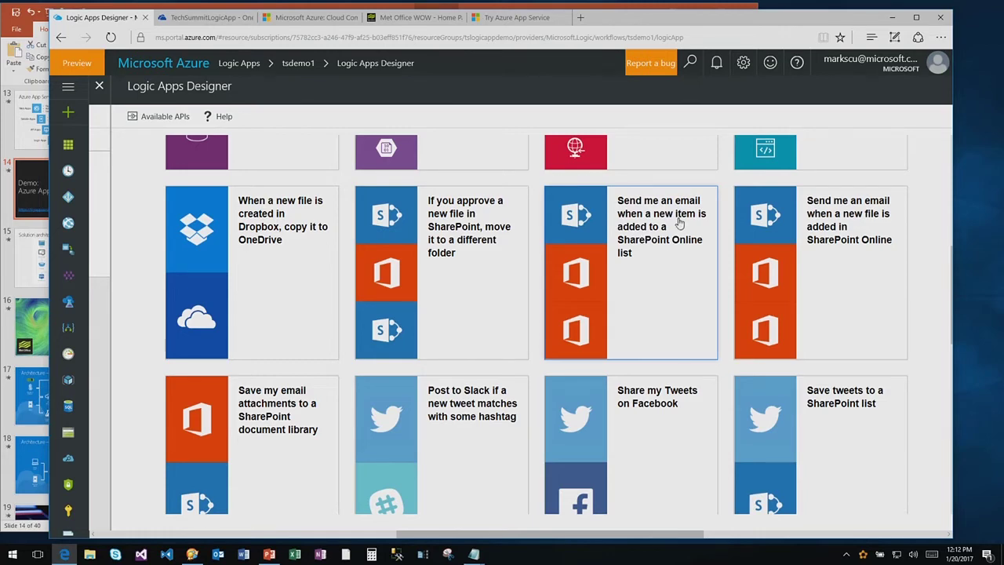
scroll(674, 259, "down", 2)
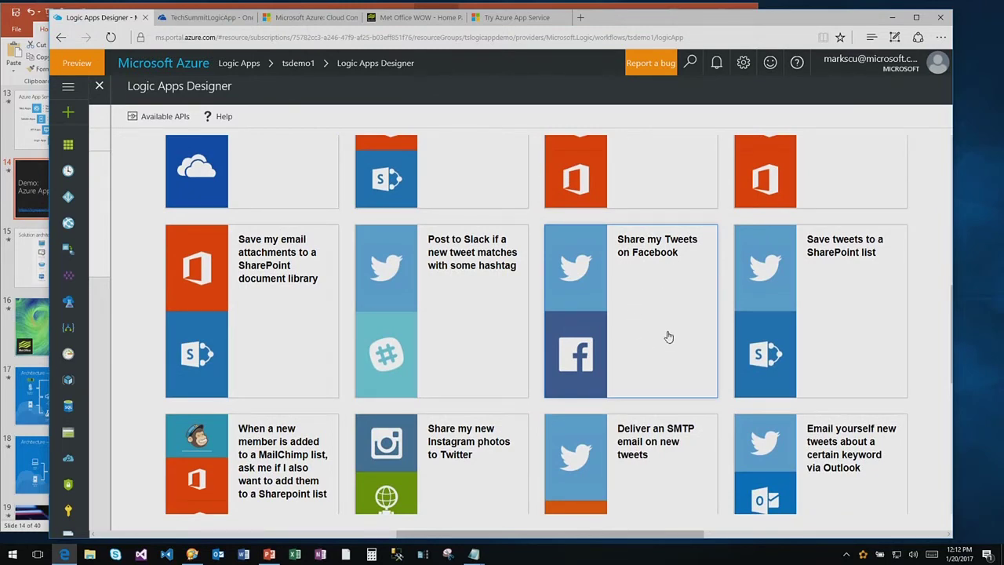
scroll(627, 342, "down", 2)
scroll(628, 343, "down", 2)
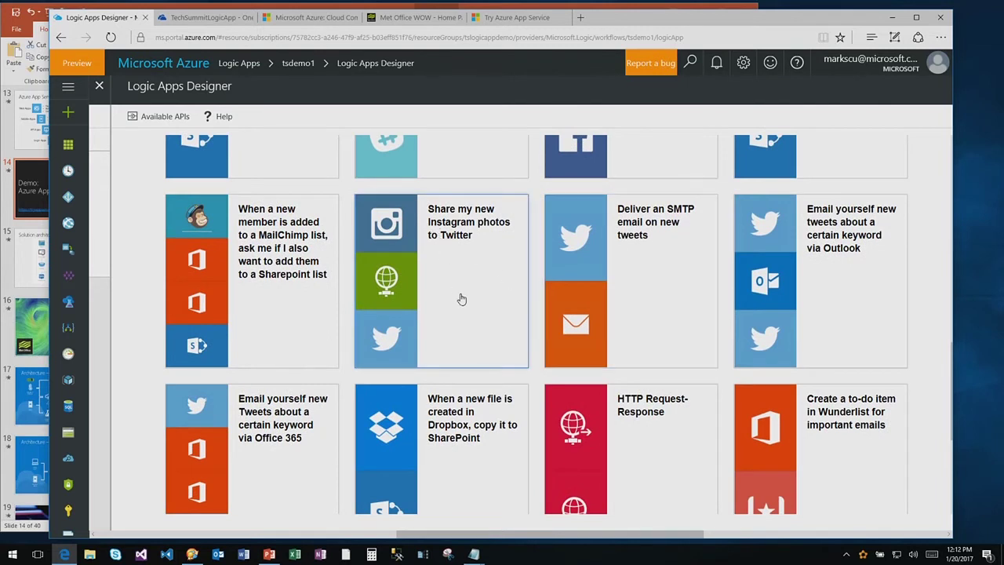
scroll(455, 286, "down", 1)
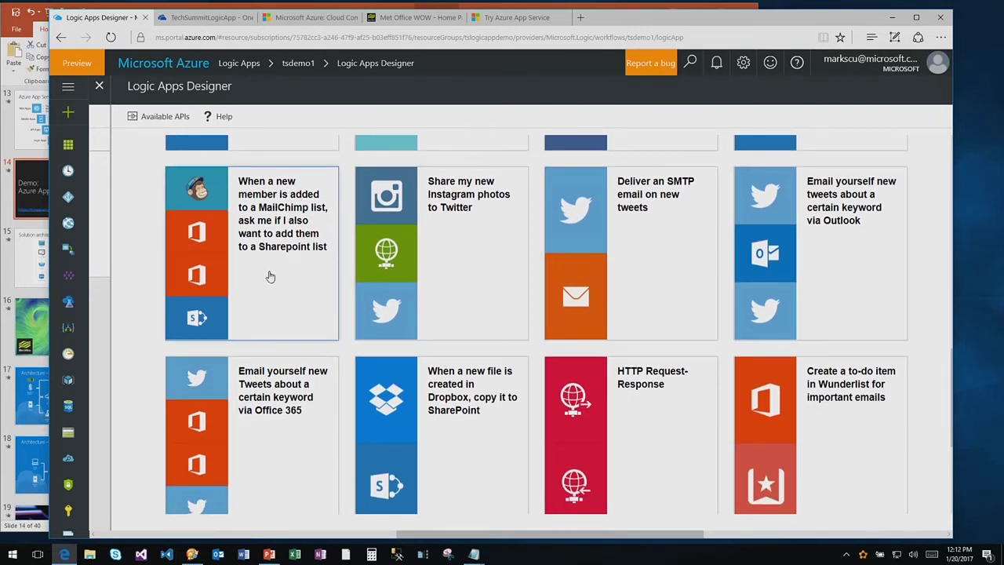
scroll(254, 266, "down", 3)
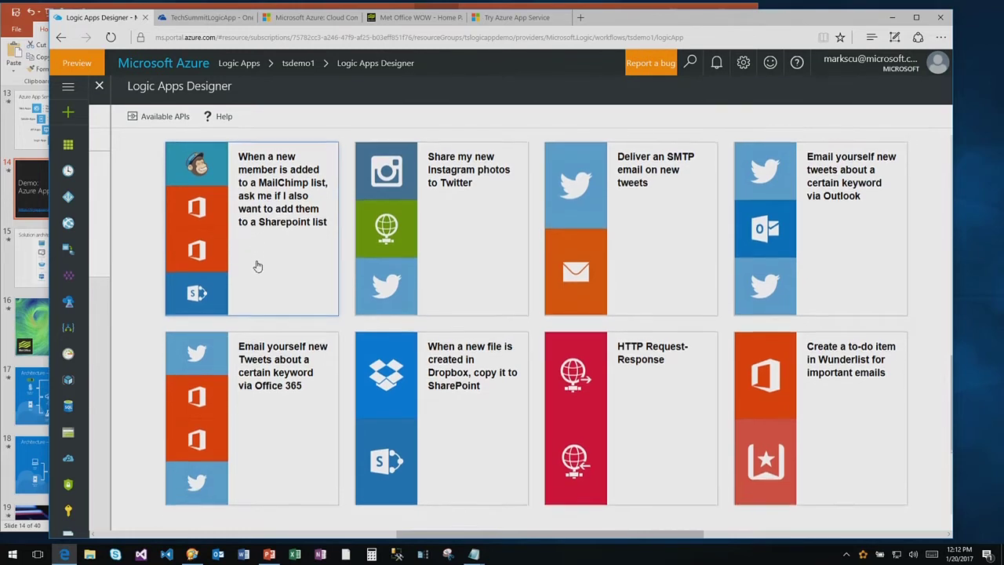
scroll(258, 267, "up", 1)
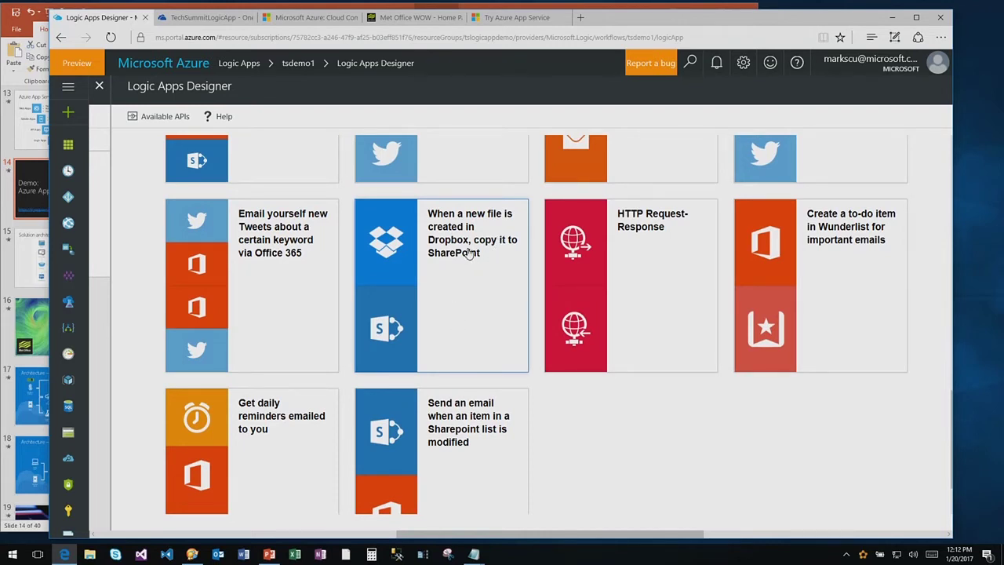
Try the template that copies new Dropbox files to SharePoint, and discard it at its connection sign-in stage.
left_click(469, 252)
scroll(477, 325, "down", 1)
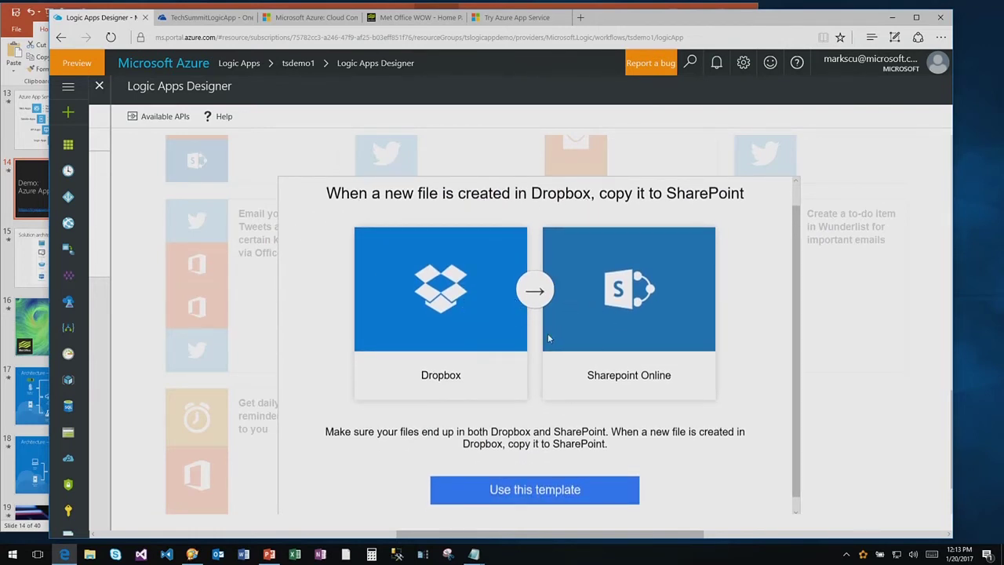
left_click(555, 489)
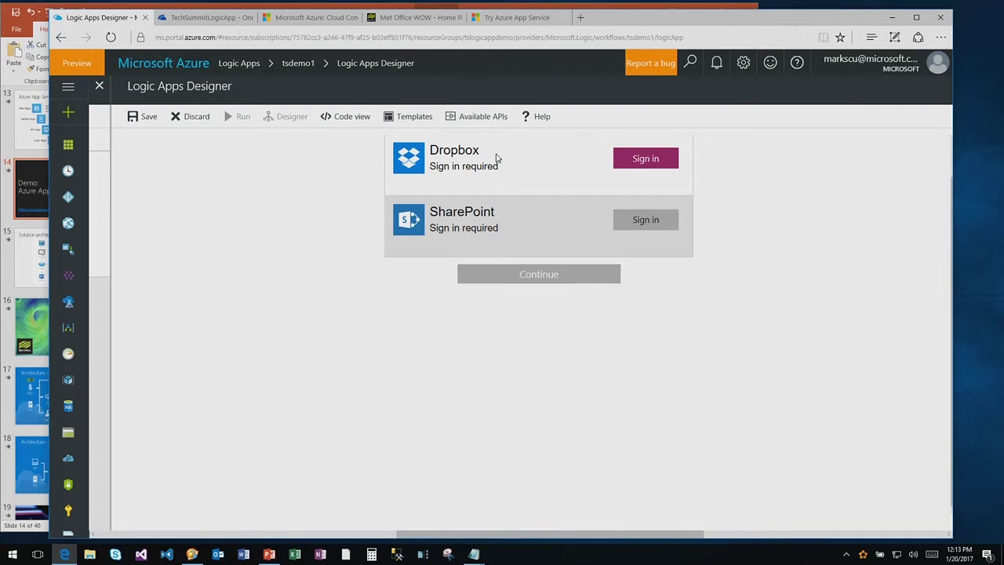
left_click(644, 157)
left_click(193, 119)
left_click(148, 206)
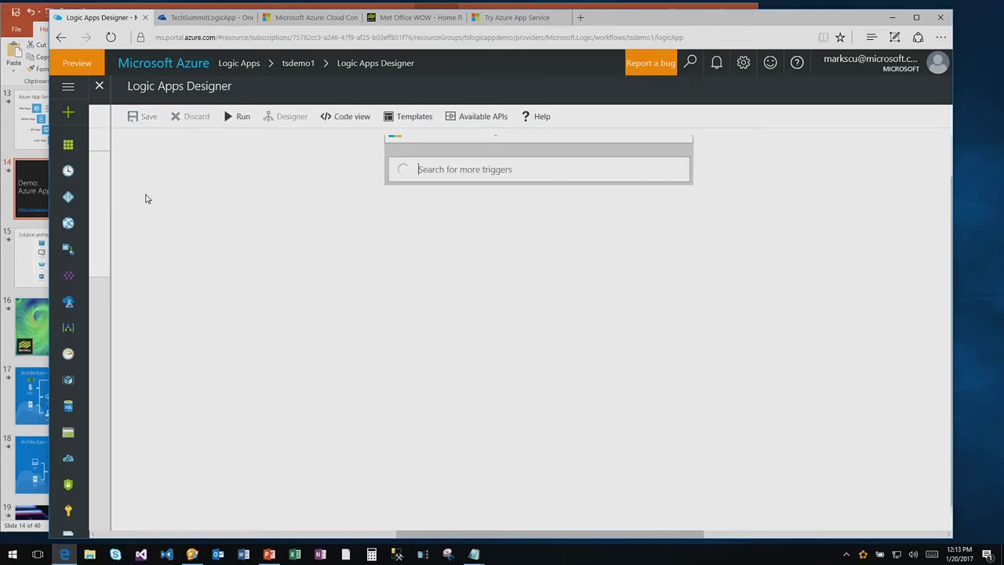
Close the current designer, maximize the browser window and reopen the Logic App Designer for tsdemo1.
mouse_move(432, 534)
left_mouse_down()
mouse_move(304, 522)
mouse_move(448, 527)
mouse_move(426, 531)
left_mouse_up()
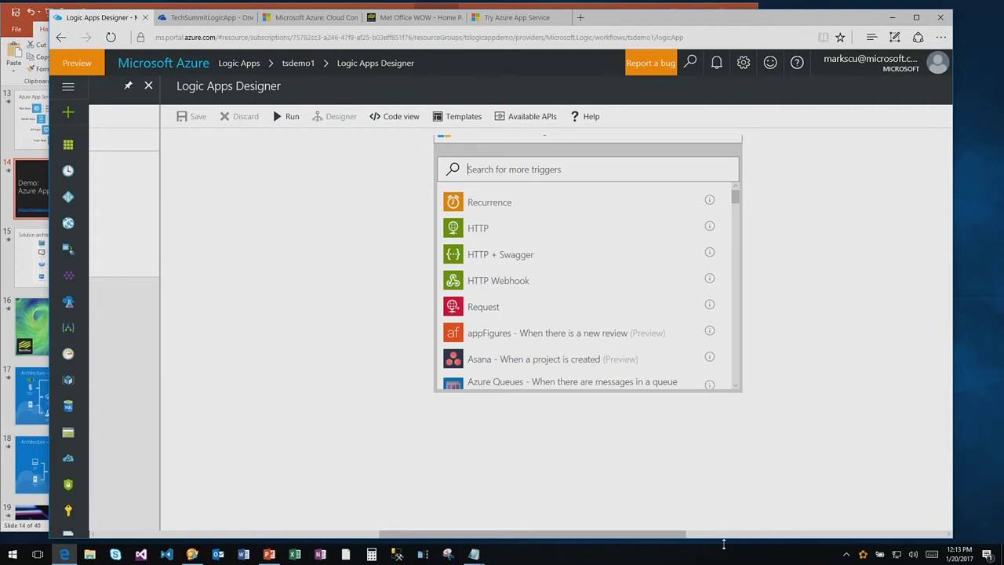
left_click_drag(684, 534, 785, 532)
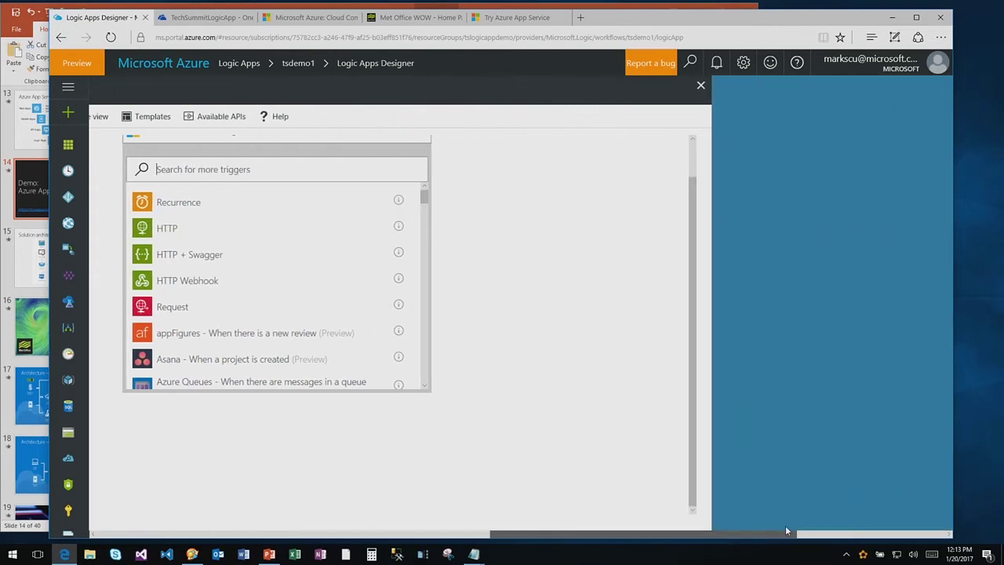
left_click(701, 85)
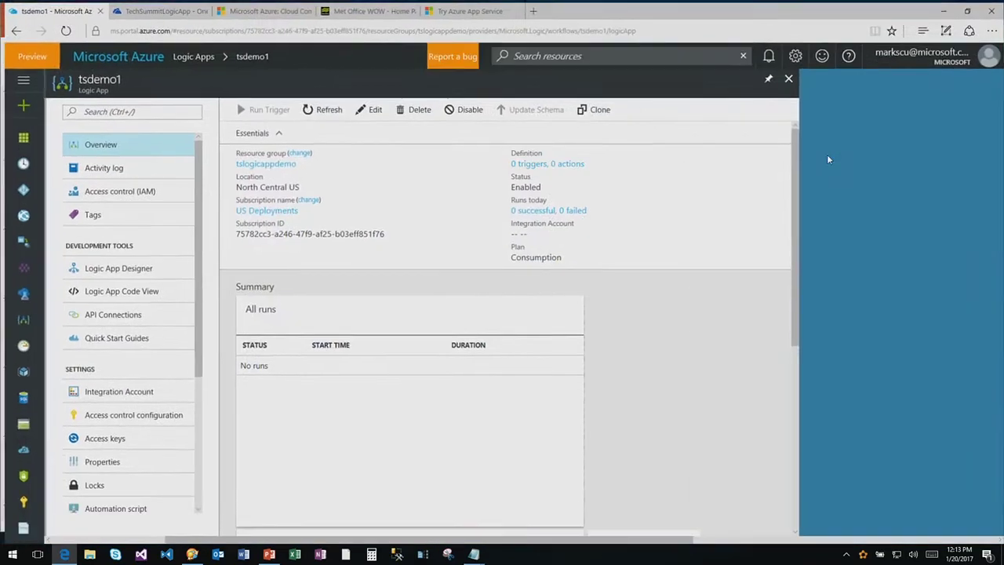
left_click(916, 16)
left_click_drag(687, 546, 513, 546)
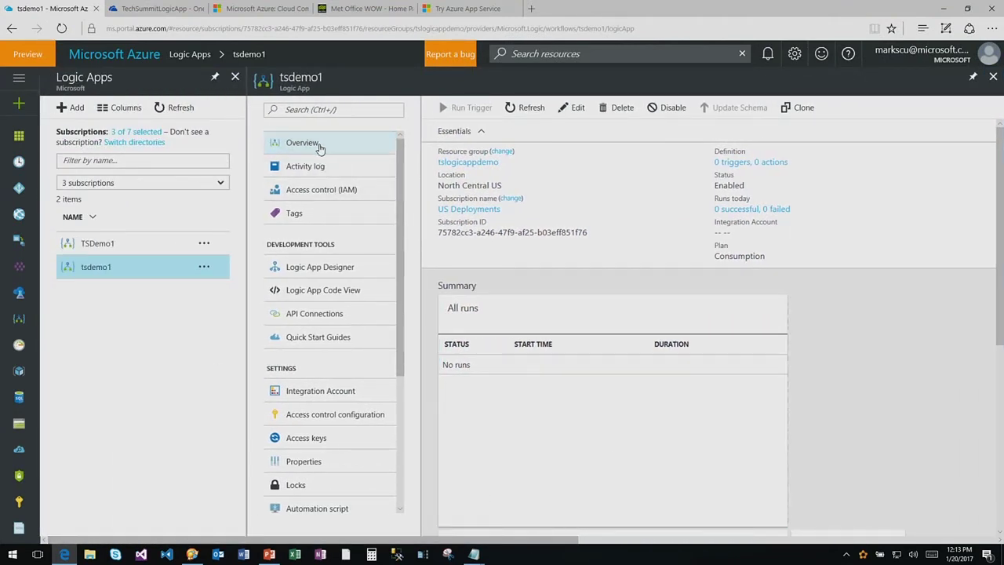
left_click(322, 269)
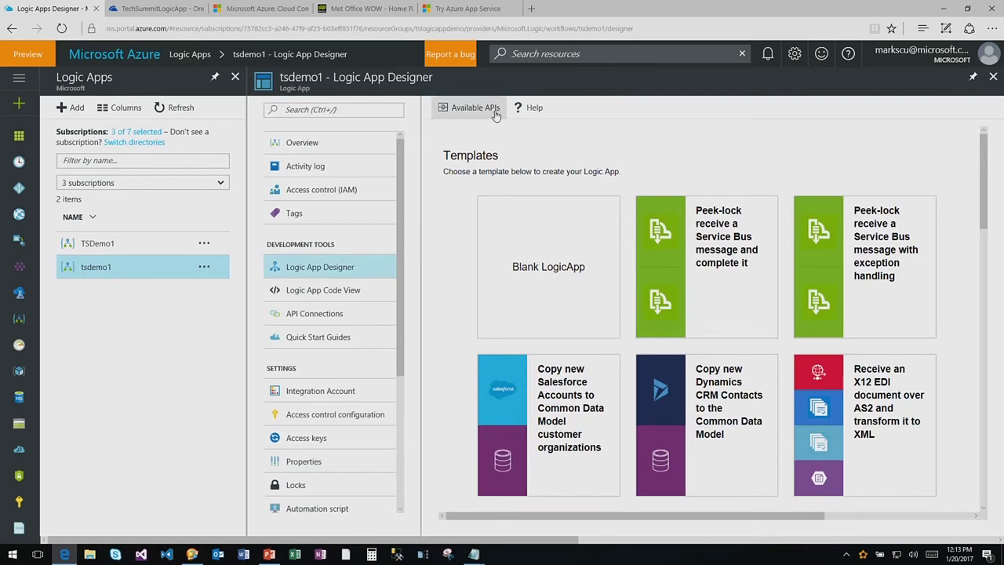
Review the documentation list of available connectors through the integration account connectors, and return to the tsdemo1 template gallery.
left_click(491, 116)
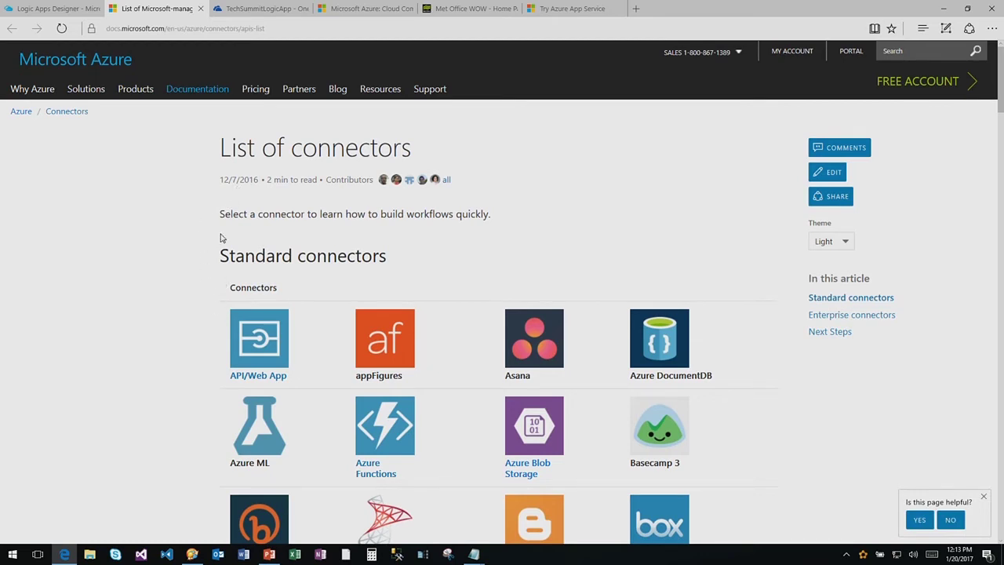
scroll(200, 256, "down", 3)
scroll(200, 258, "down", 2)
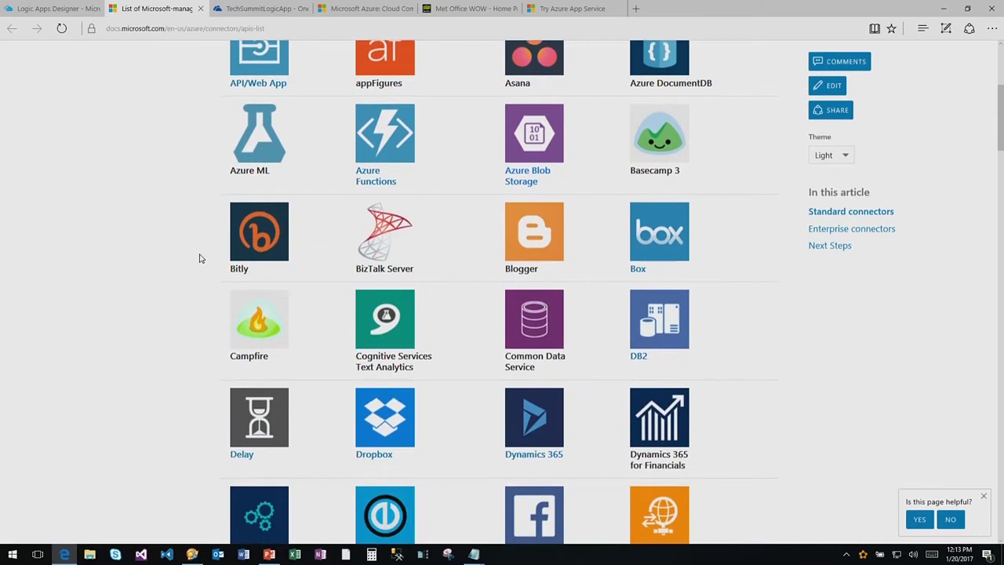
scroll(200, 258, "down", 2)
scroll(201, 258, "down", 5)
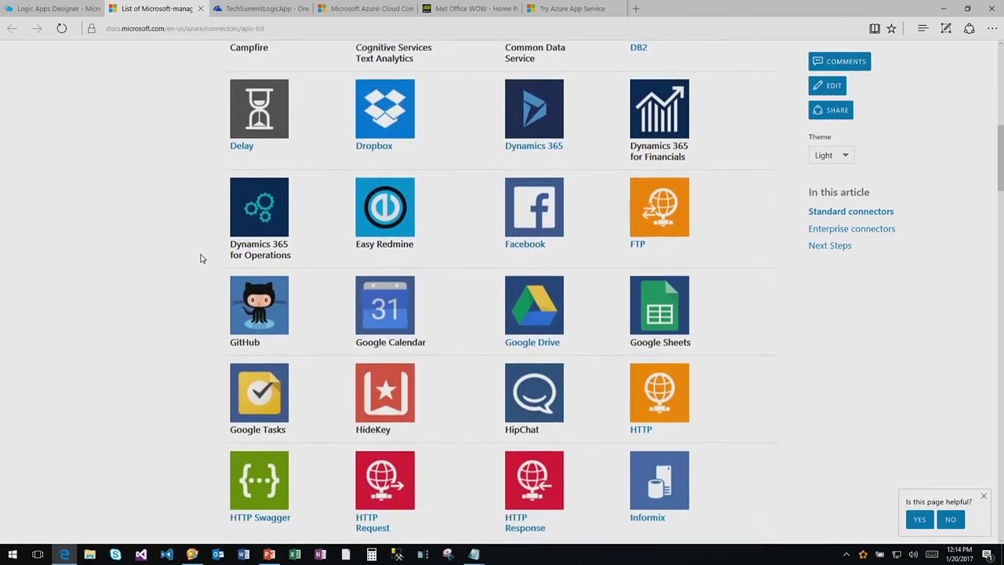
scroll(200, 258, "down", 7)
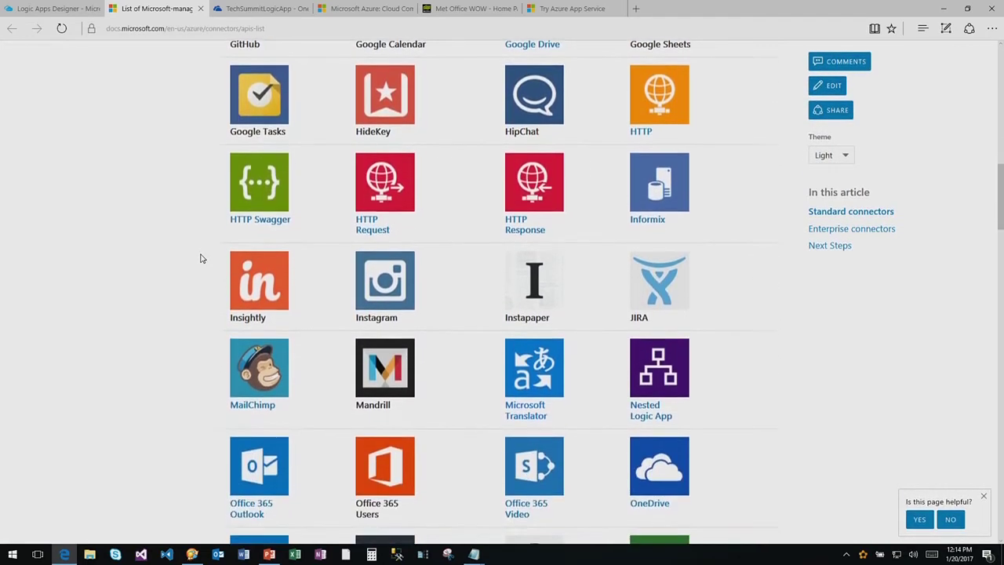
scroll(200, 258, "down", 4)
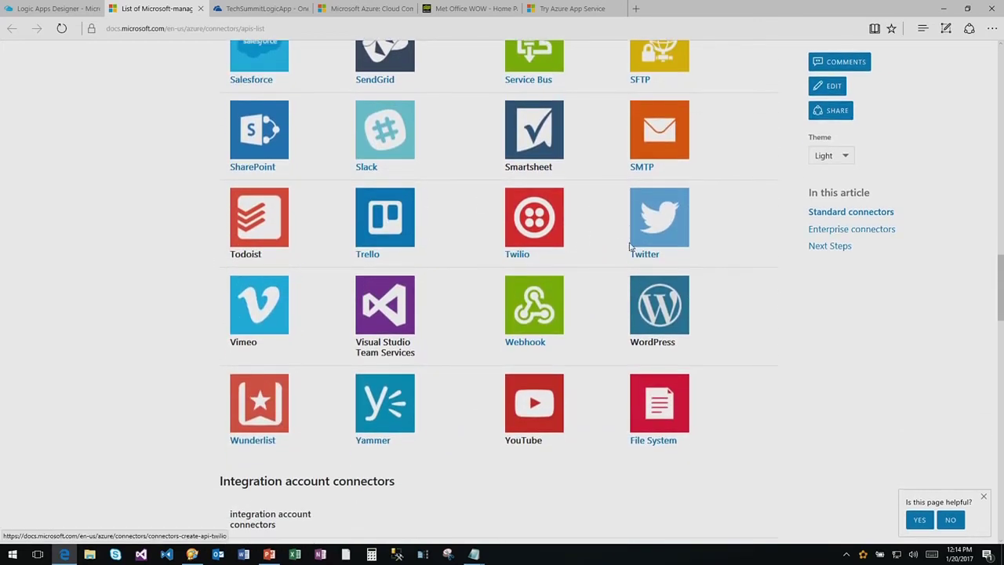
scroll(475, 204, "down", 5)
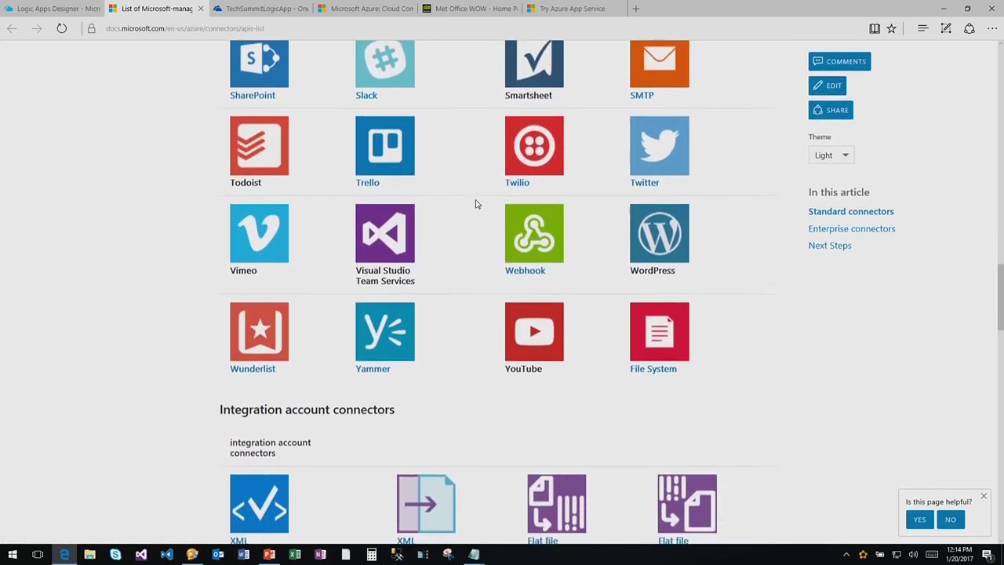
scroll(477, 205, "down", 1)
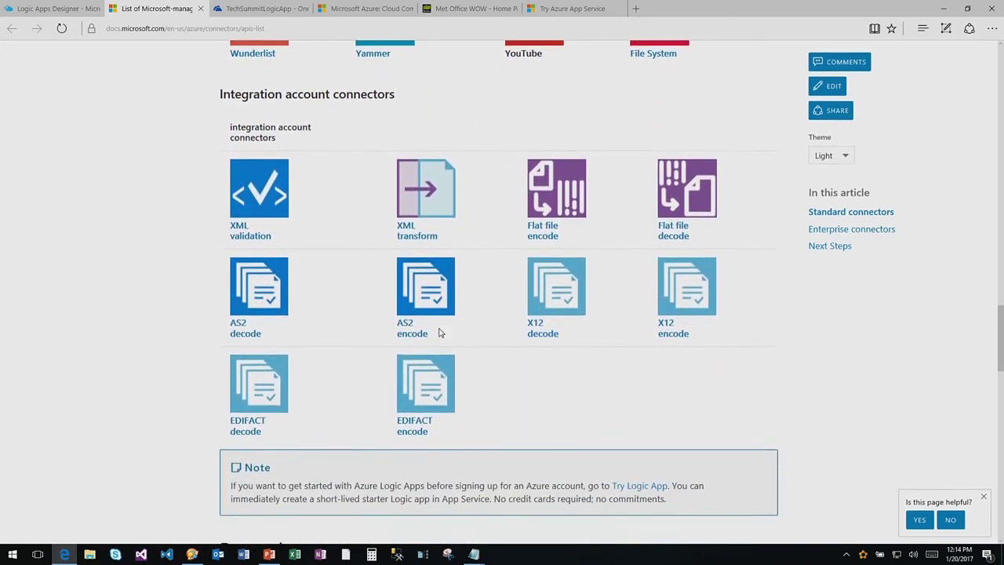
scroll(445, 219, "up", 20)
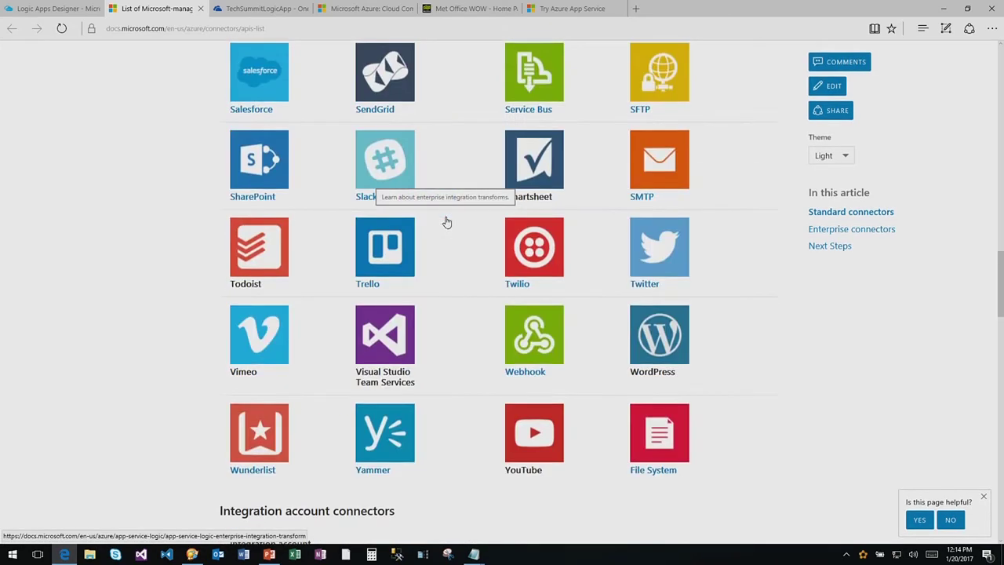
left_click(201, 9)
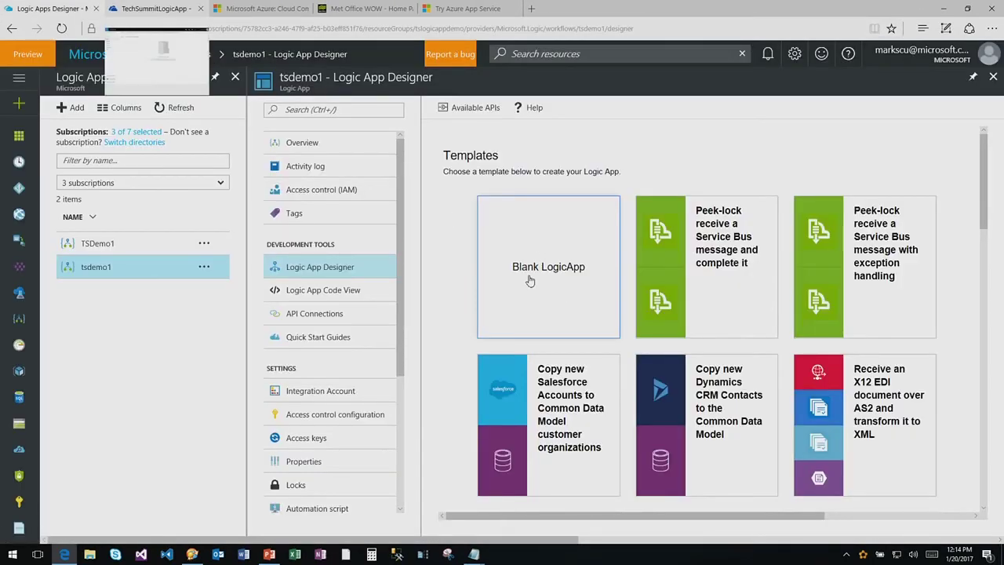
Start tsdemo1 as a blank logic app with a Recurrence trigger, and look at the trigger's additional options.
left_click(573, 267)
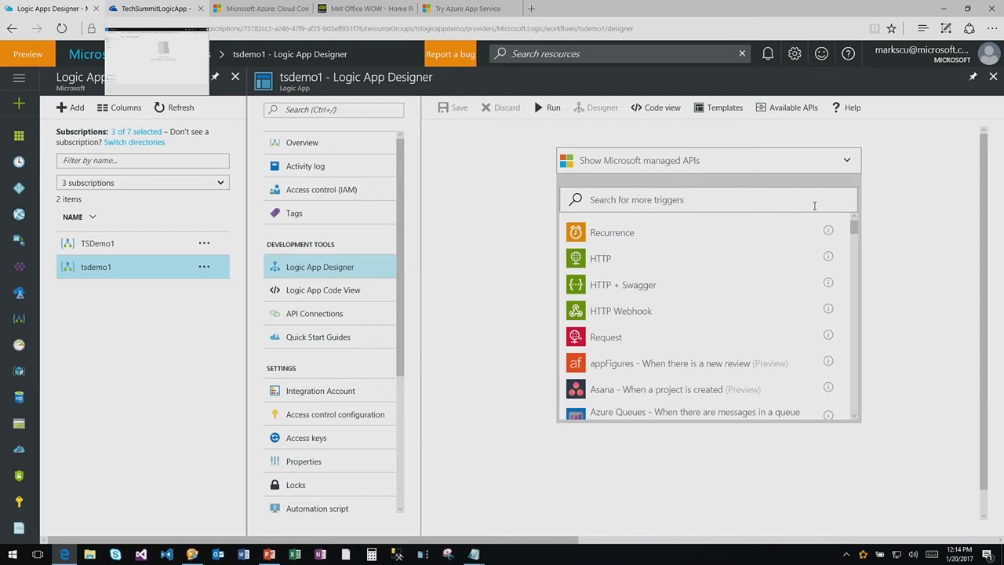
left_click(684, 233)
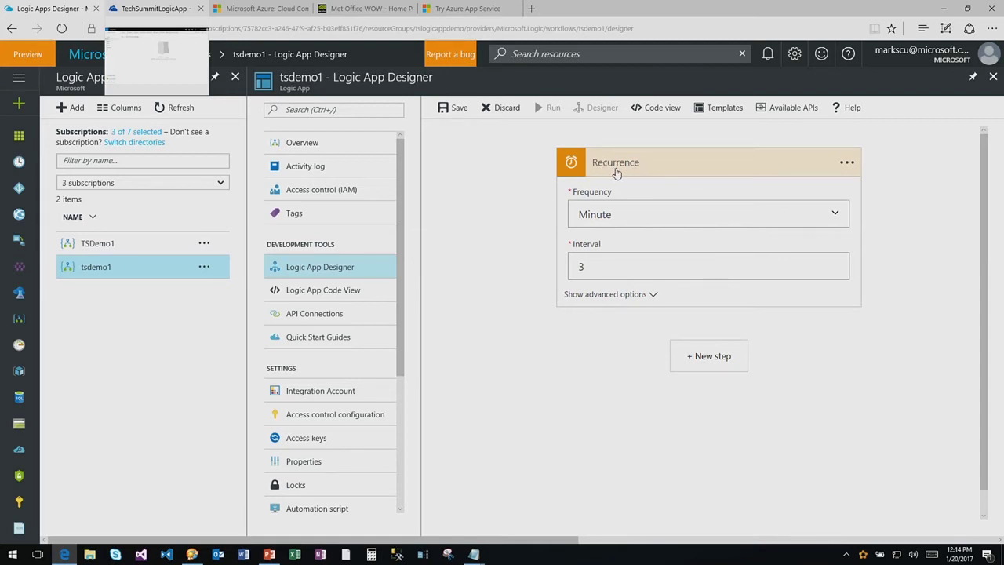
left_click(847, 164)
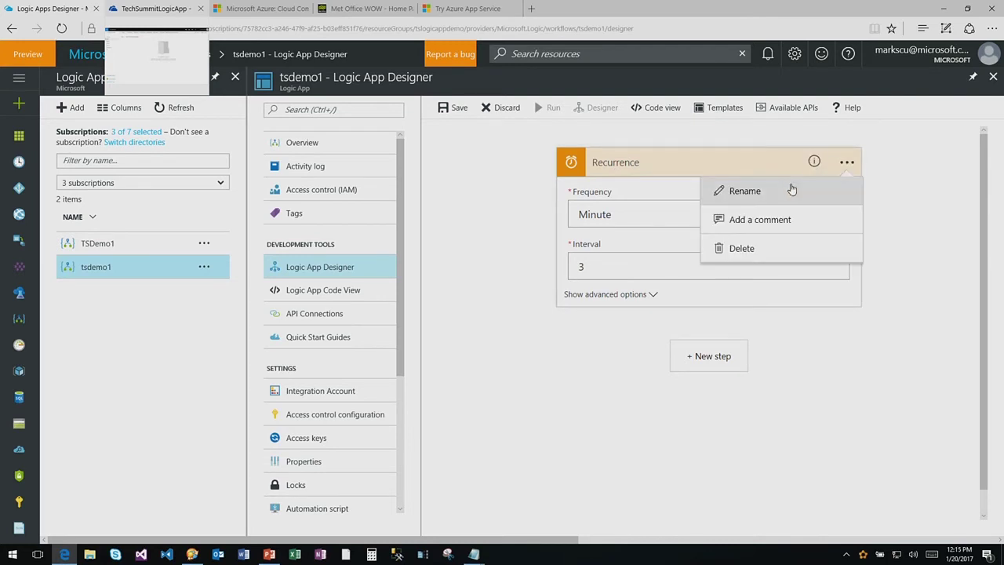
left_click(813, 164)
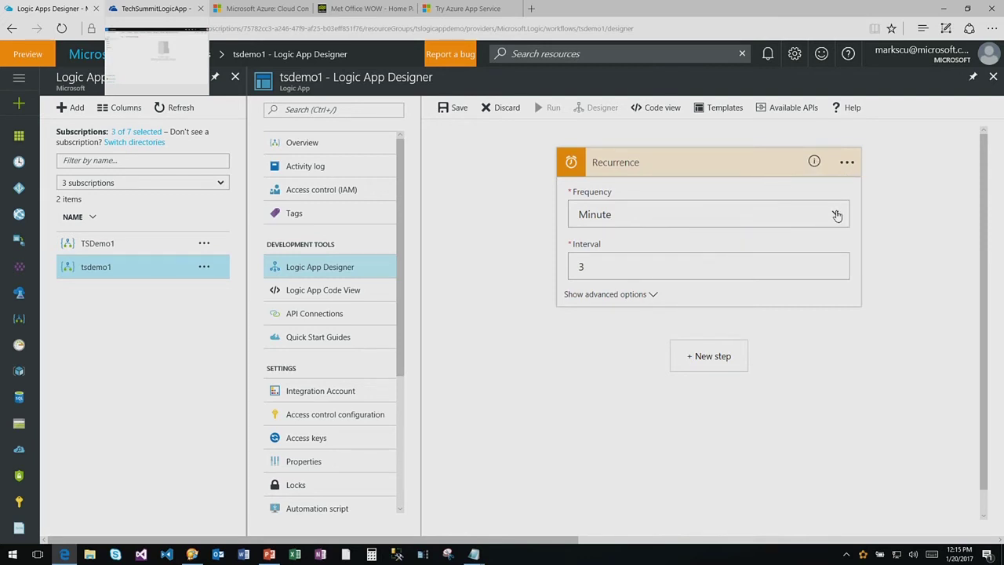
Set the Recurrence trigger's interval to 60 minutes, and check its advanced time zone and start time options.
left_click(684, 270)
type("60")
left_click(628, 296)
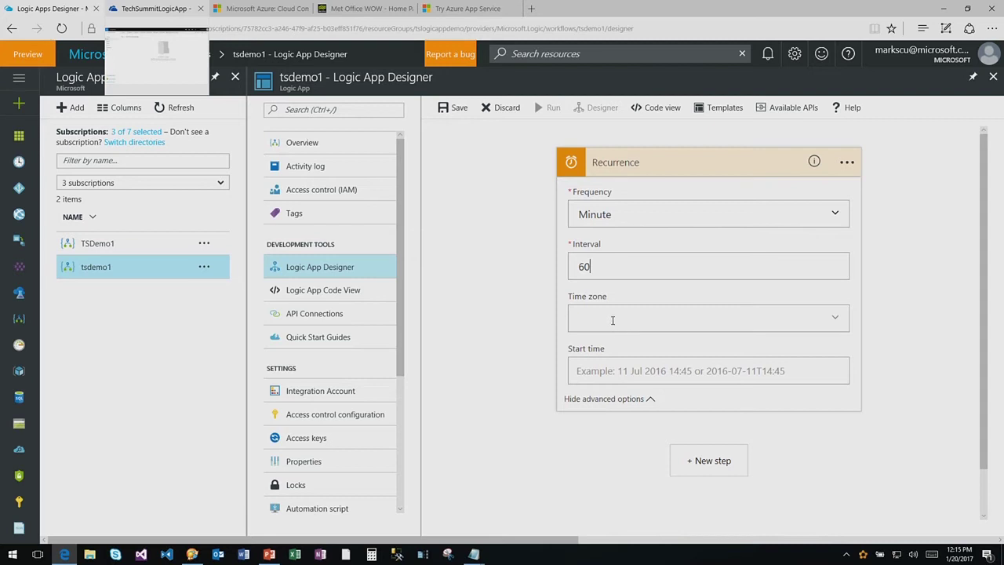
left_click(639, 399)
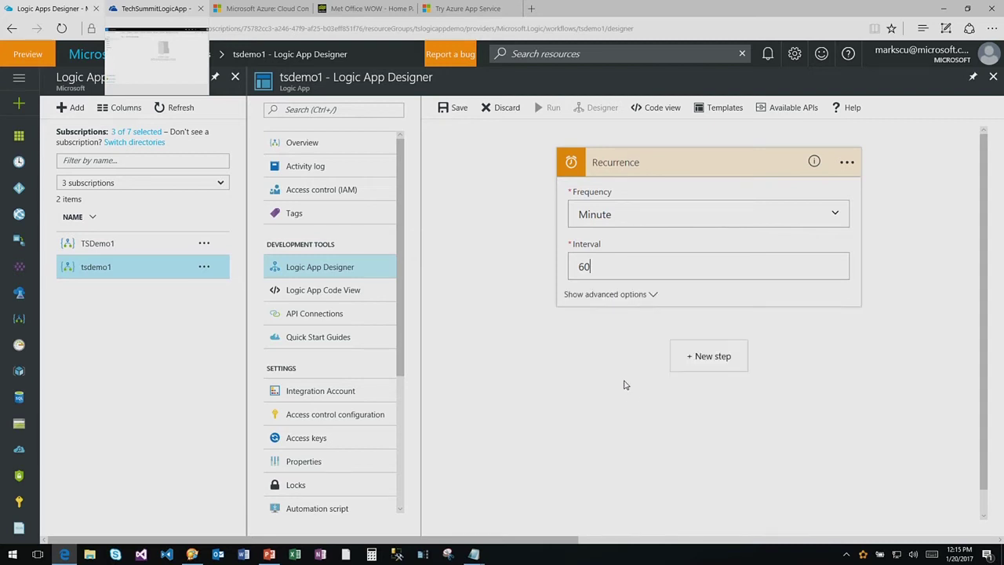
Add an HTTP action after the Recurrence trigger and set its method to GET.
left_click(711, 363)
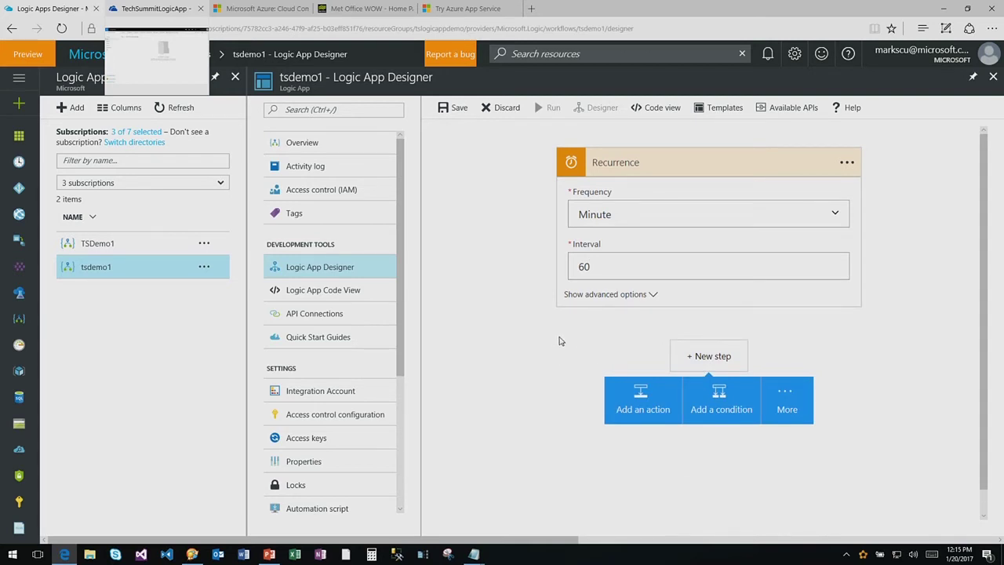
left_click(642, 394)
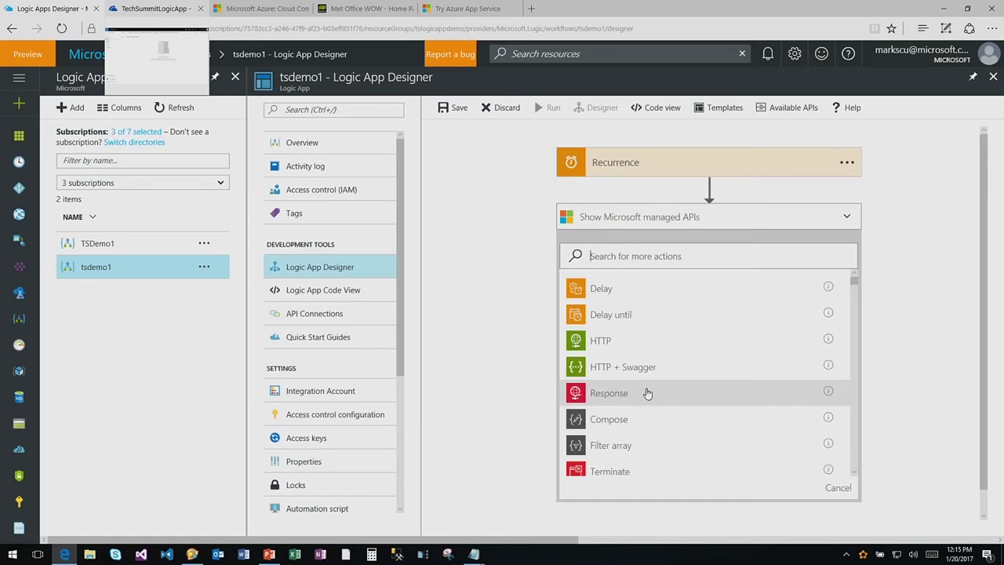
scroll(604, 341, "down", 1)
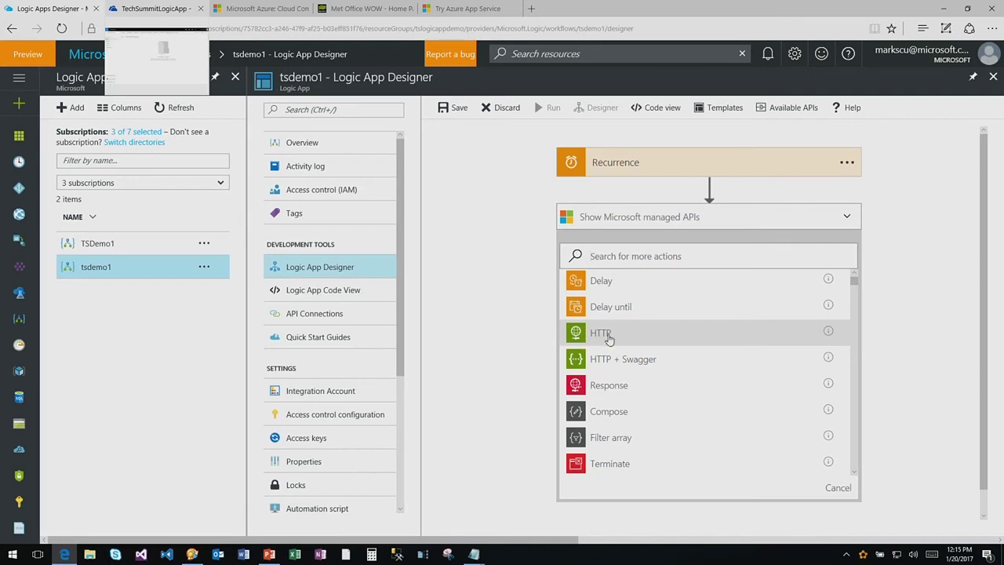
left_click(608, 336)
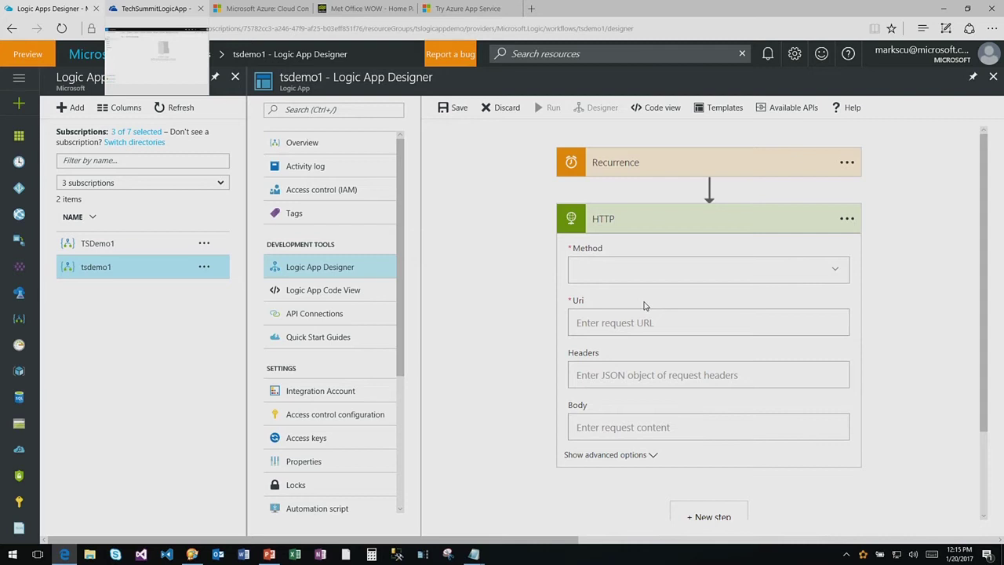
left_click(836, 272)
left_click(731, 303)
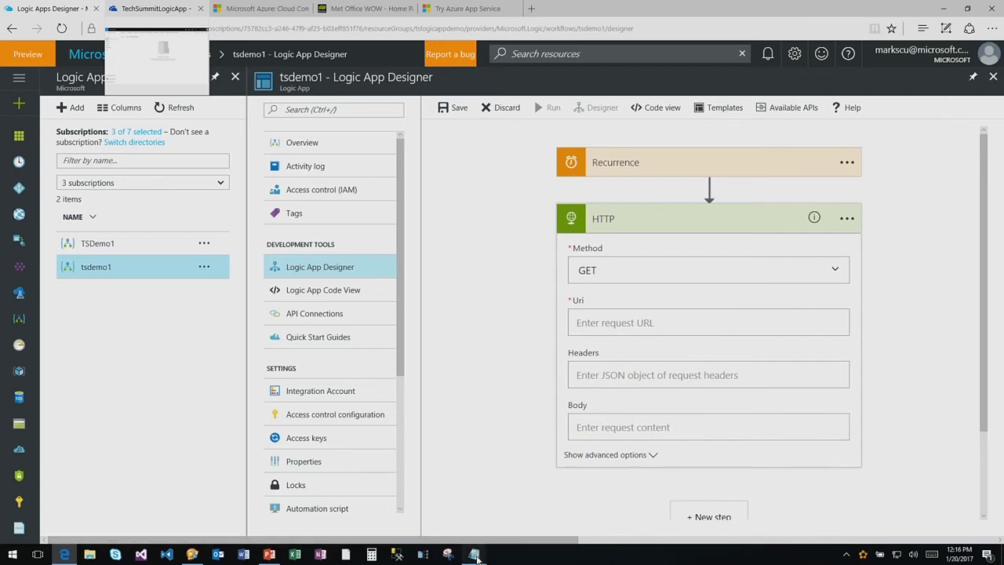
Copy the geonames.org search URI from LogicAppDemoValues.txt in Notepad into the HTTP action's Uri in the Logic App Designer.
mouse_move(476, 557)
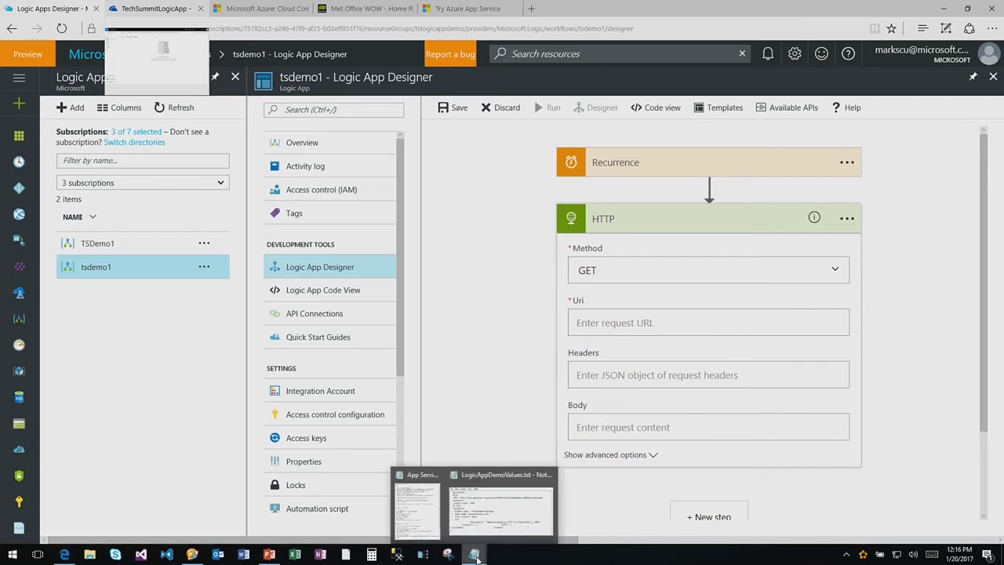
left_click(523, 521)
left_click_drag(664, 401, 956, 402)
key("ctrl+c")
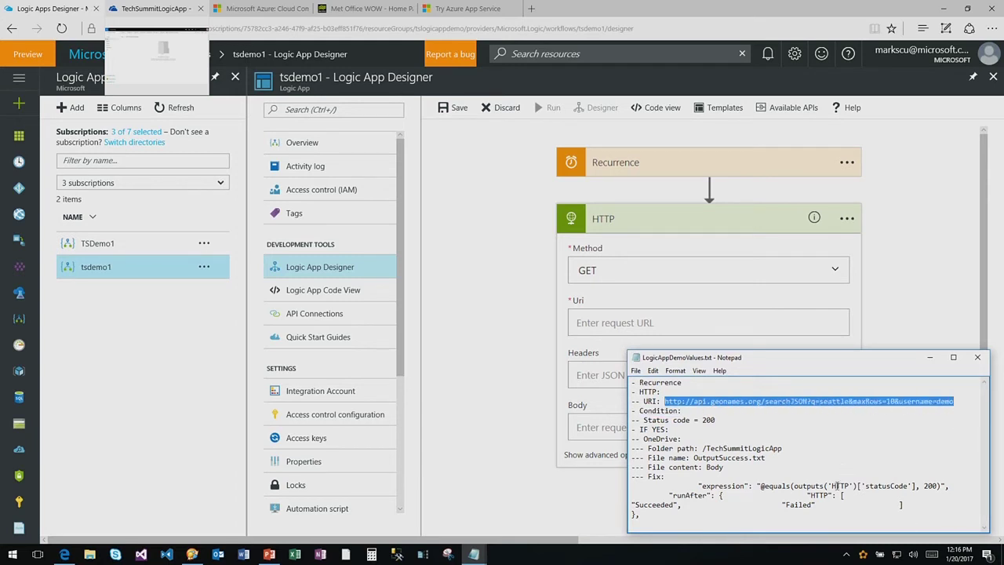
left_click(940, 285)
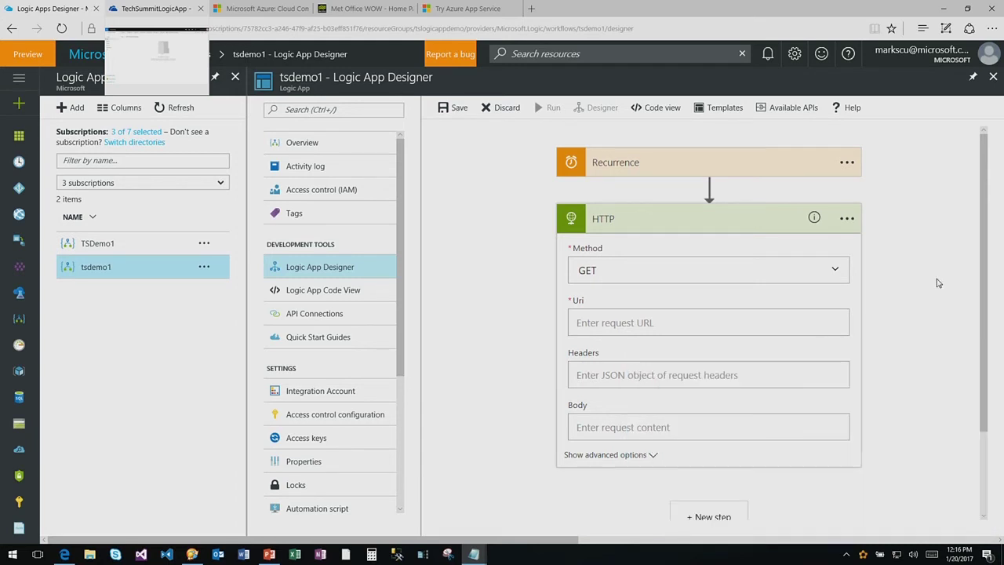
left_click(665, 329)
key("ctrl+v")
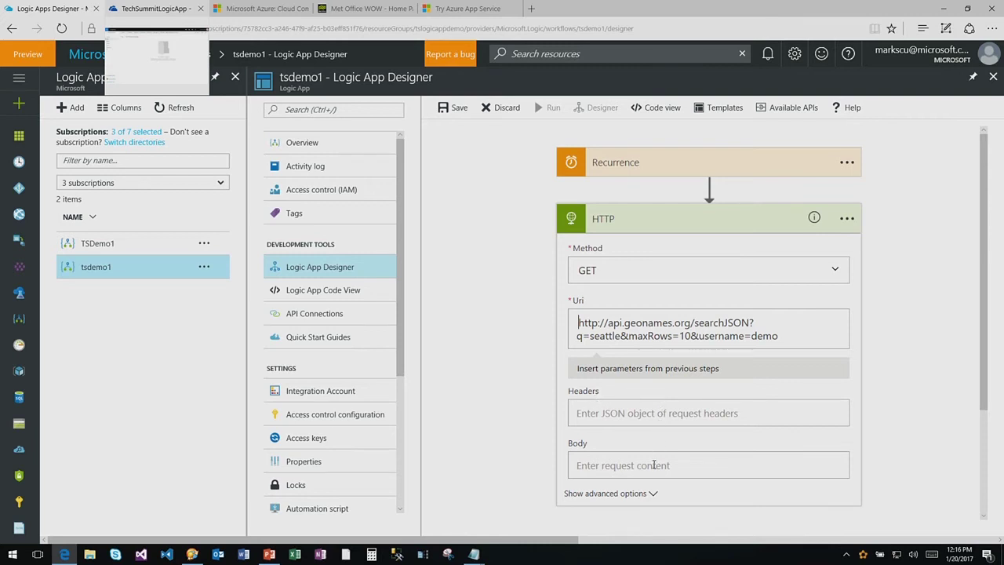
Check the HTTP action's advanced authentication option, hide it again and review the request settings.
left_click(654, 493)
scroll(832, 444, "down", 1)
scroll(832, 444, "down", 2)
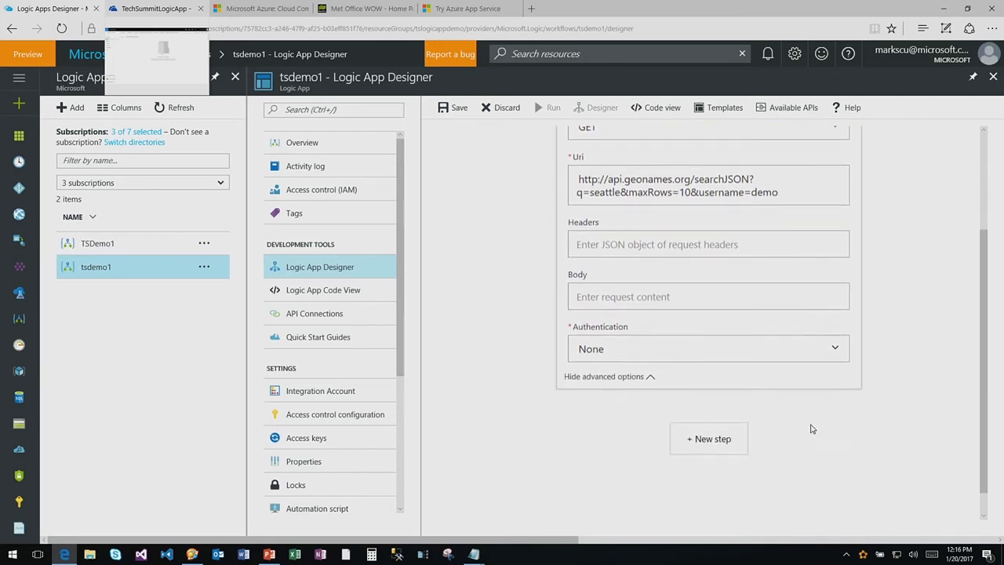
left_click(640, 378)
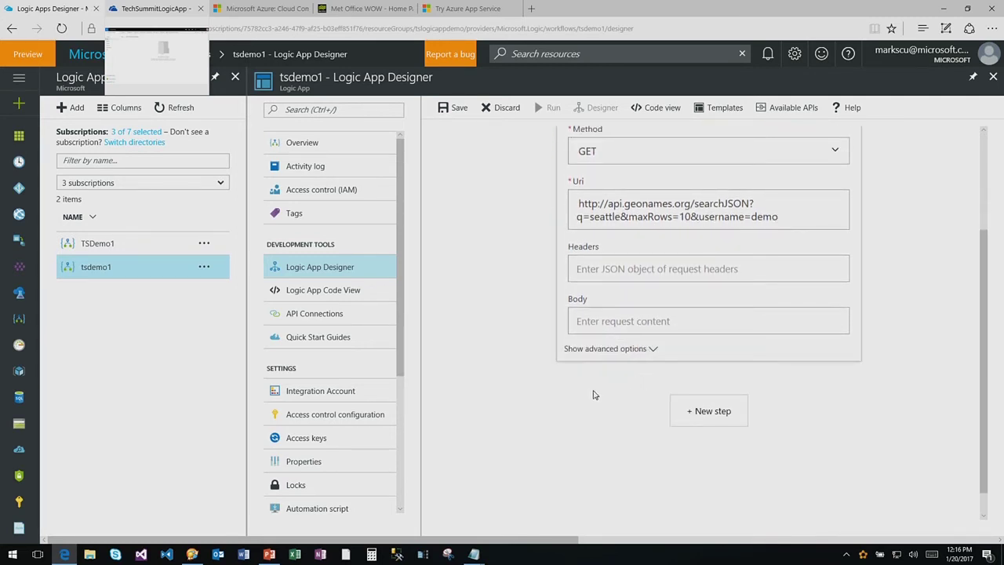
scroll(588, 384, "up", 2)
scroll(587, 383, "down", 2)
scroll(645, 436, "up", 1)
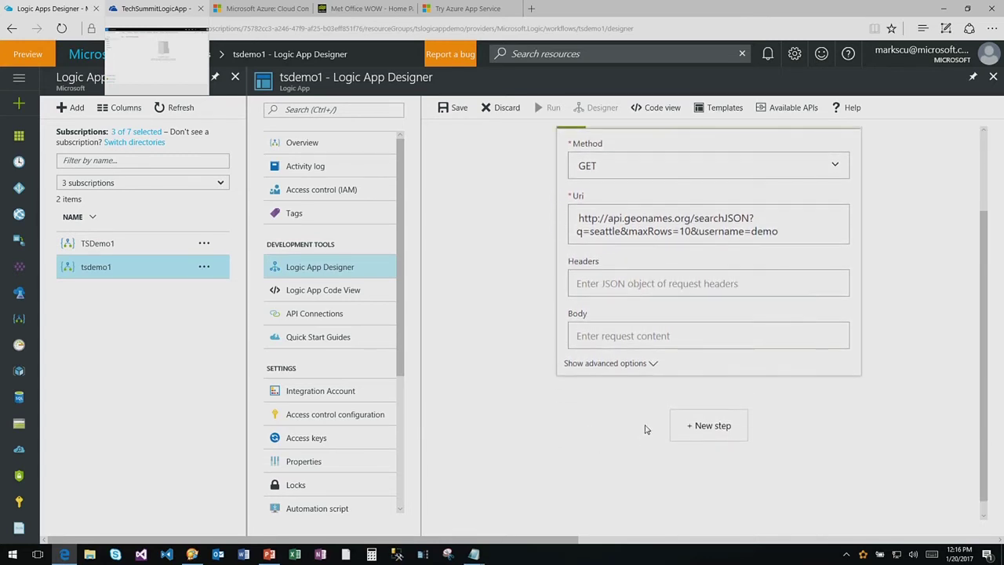
scroll(678, 394, "up", 2)
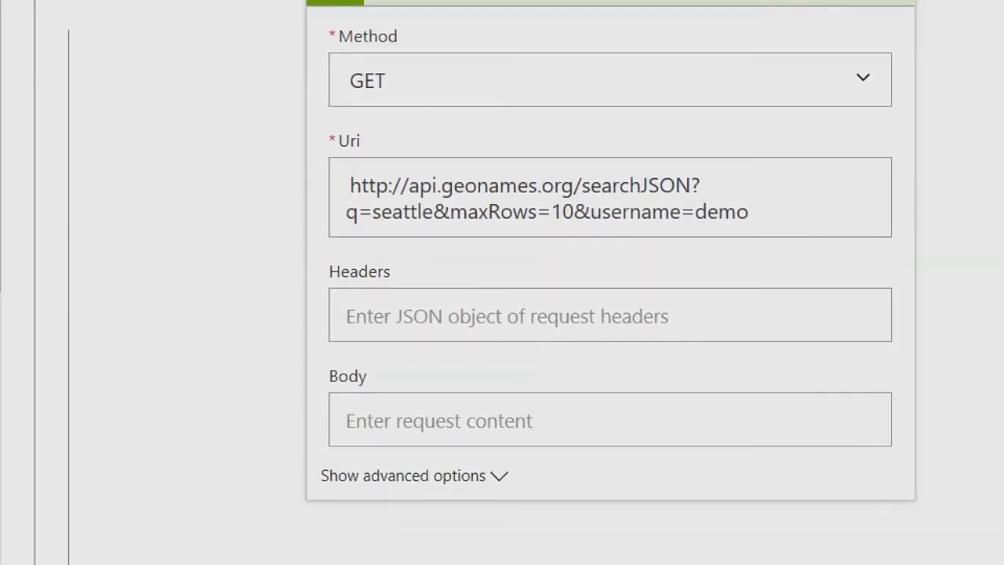
scroll(794, 413, "down", 3)
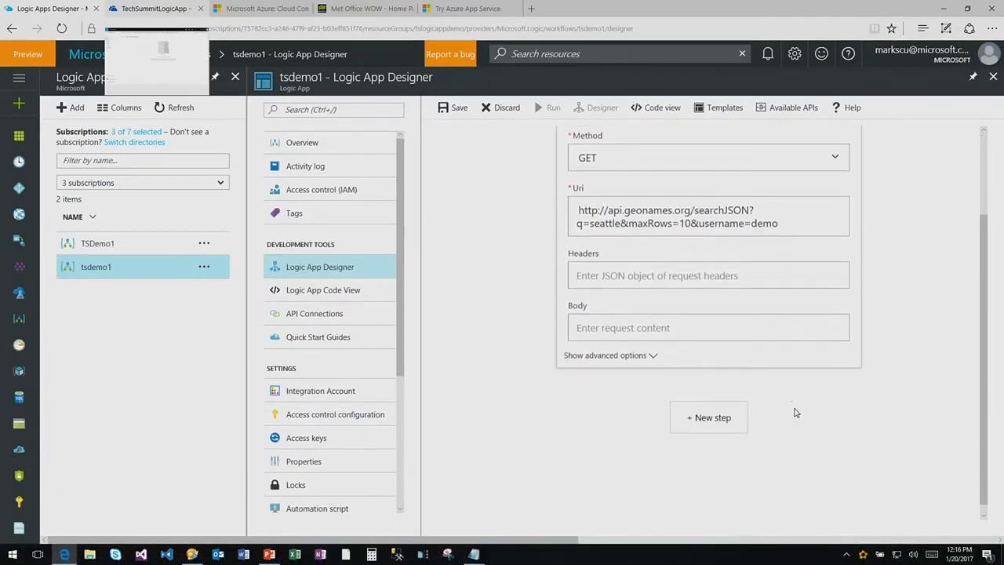
Add a condition after the HTTP action that tests whether its Status code is equal to 200.
left_click(715, 418)
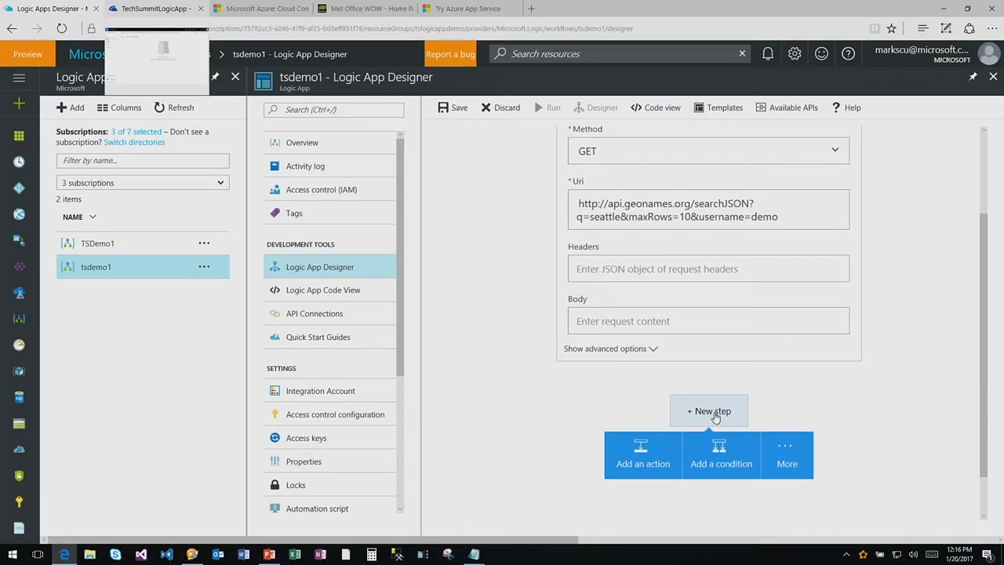
left_click(723, 461)
scroll(721, 446, "down", 2)
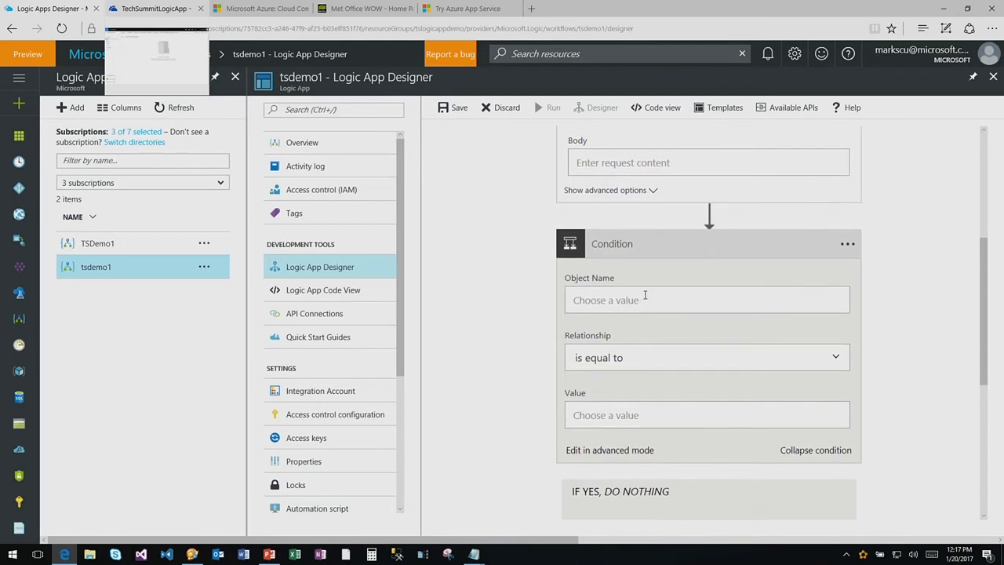
left_click(647, 298)
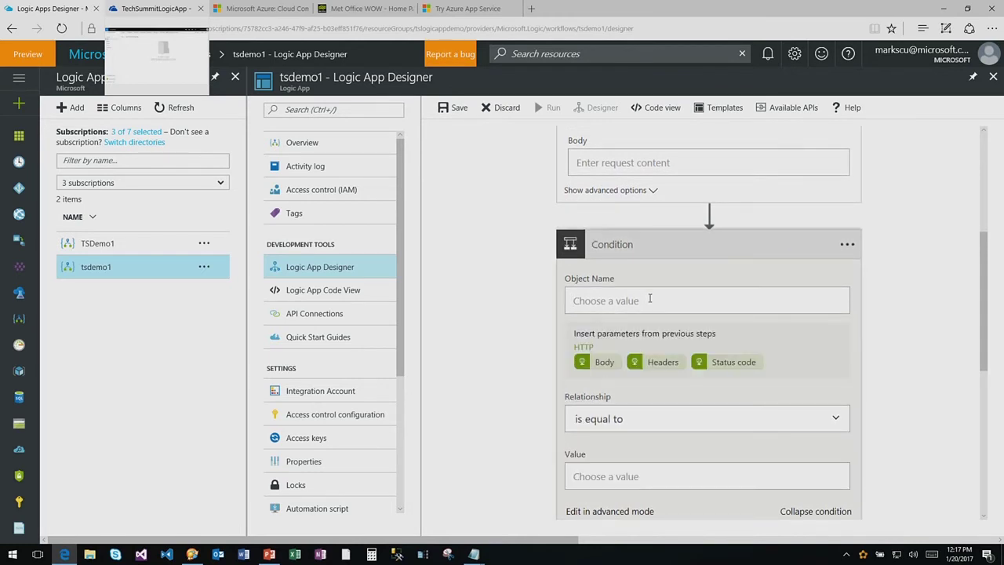
scroll(649, 298, "up", 2)
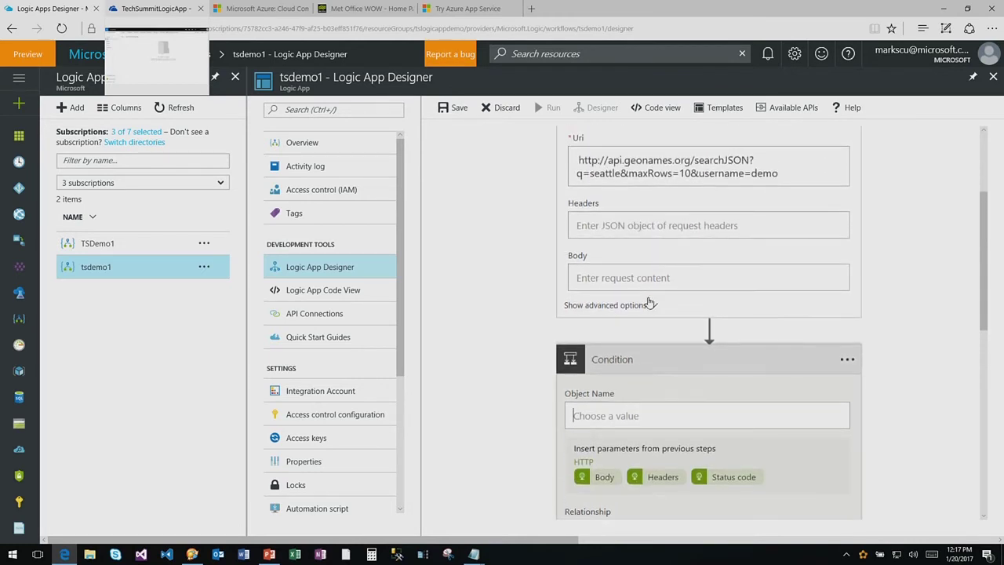
scroll(651, 299, "down", 2)
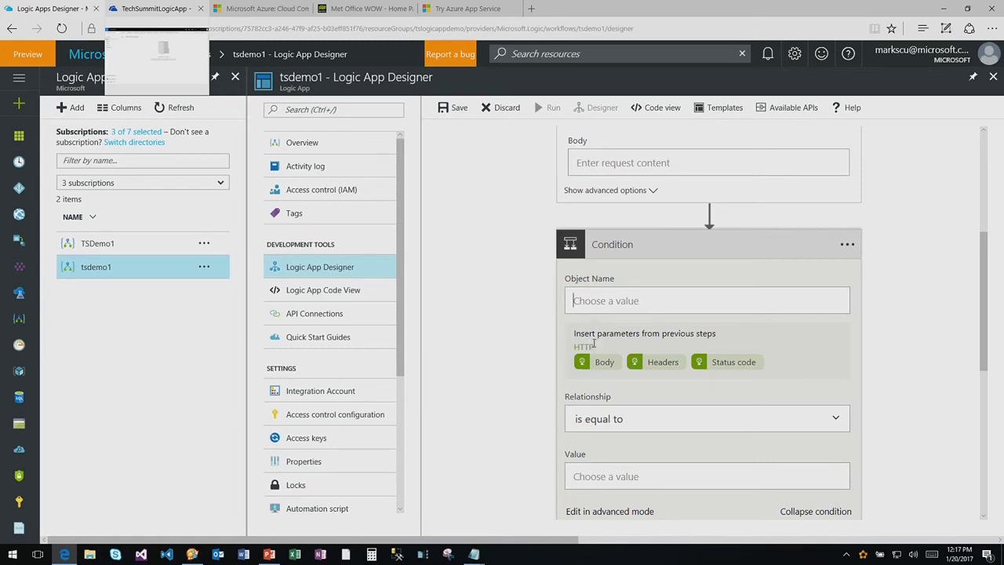
left_click(742, 368)
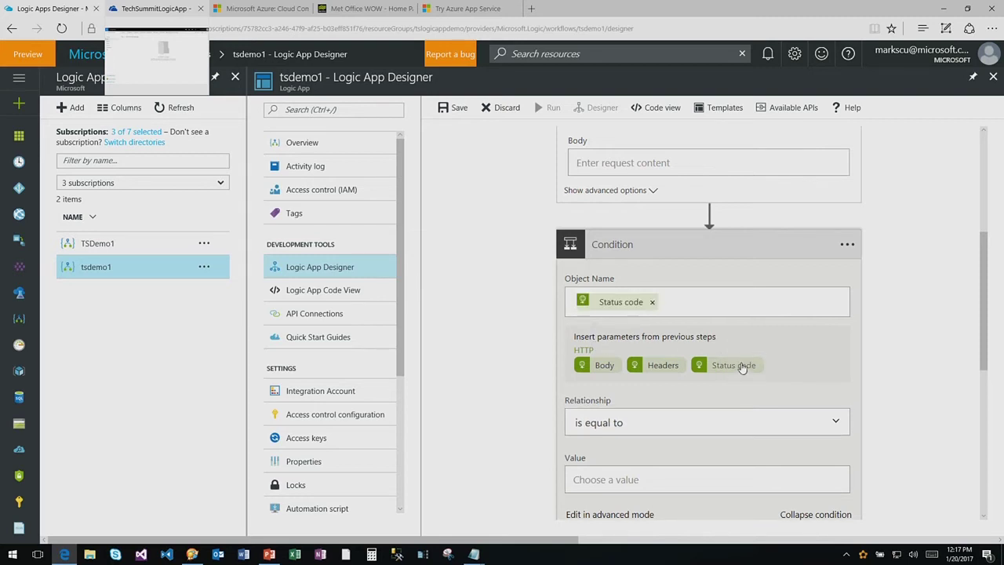
left_click(654, 479)
type("200")
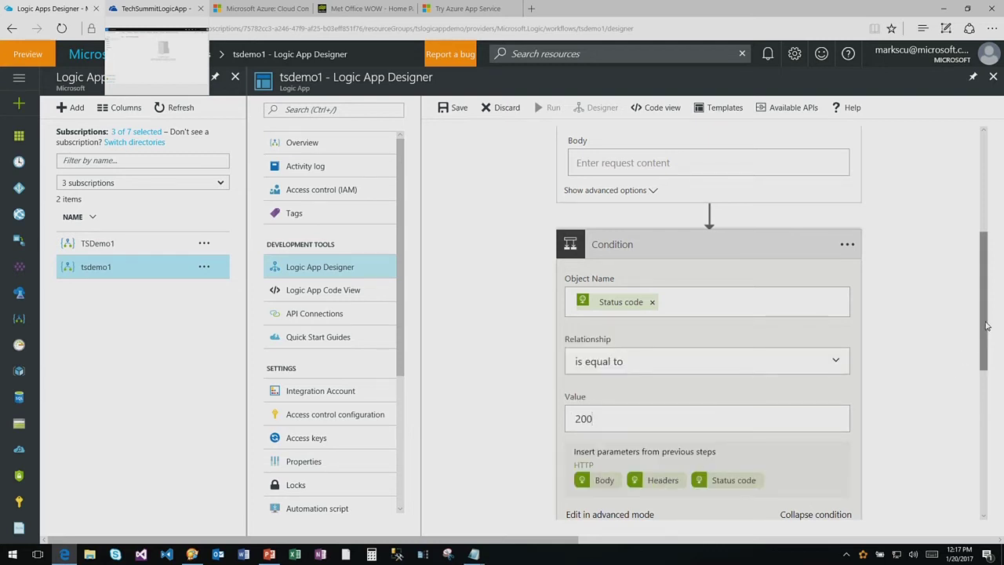
Find the OneDrive actions and add OneDrive - Create file to the condition's If yes branch.
left_click_drag(982, 332, 990, 408)
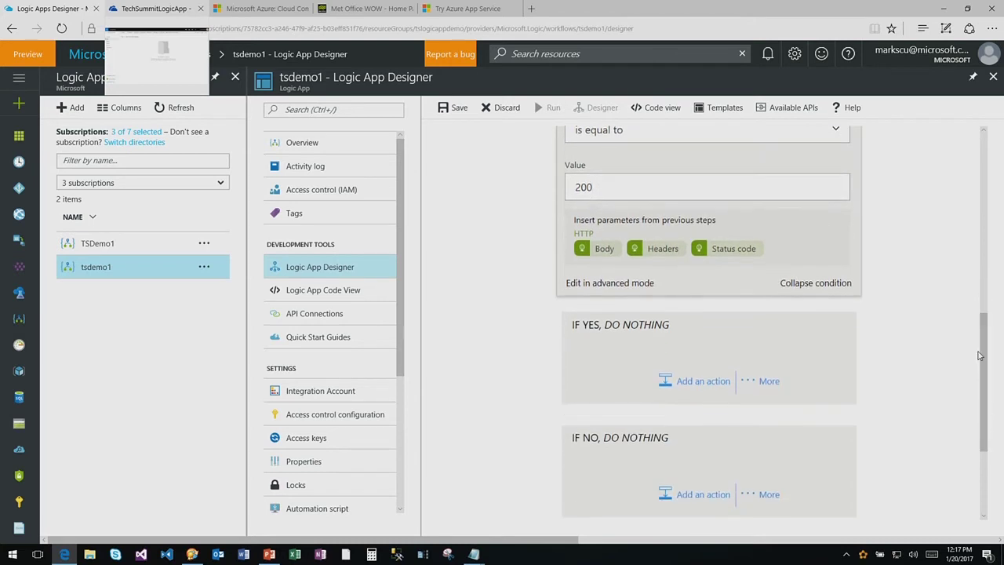
left_click_drag(981, 335, 985, 371)
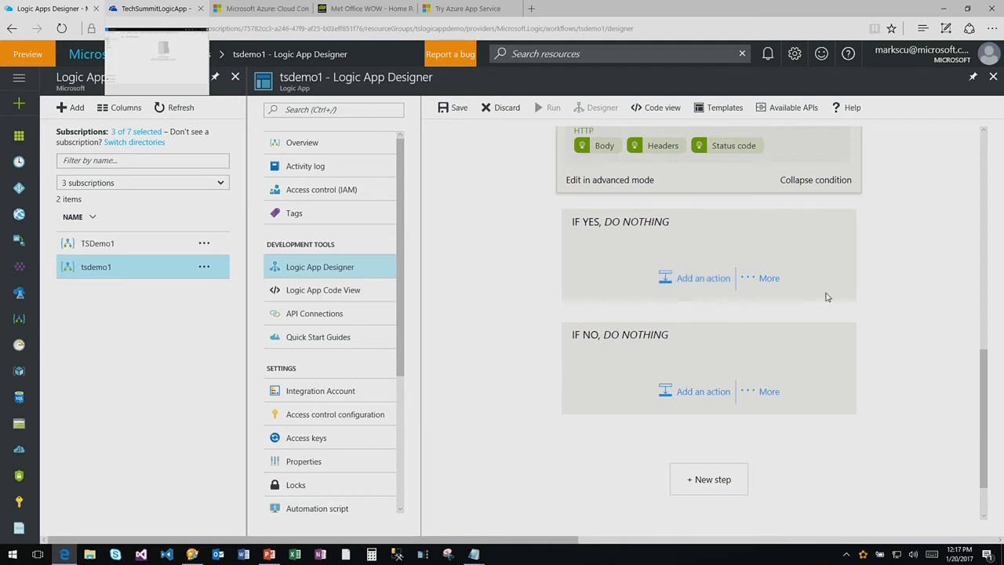
left_click(715, 278)
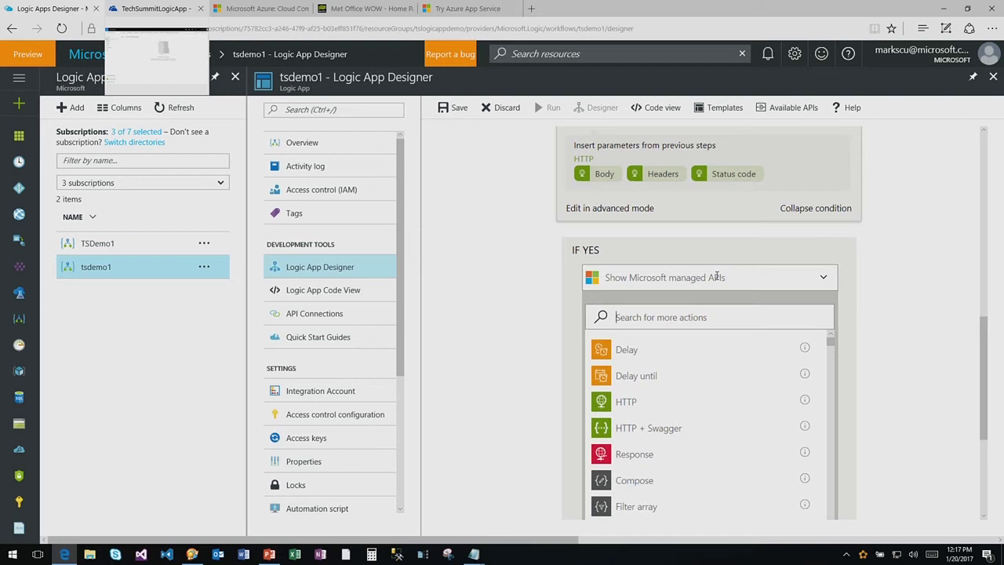
type("onedrive")
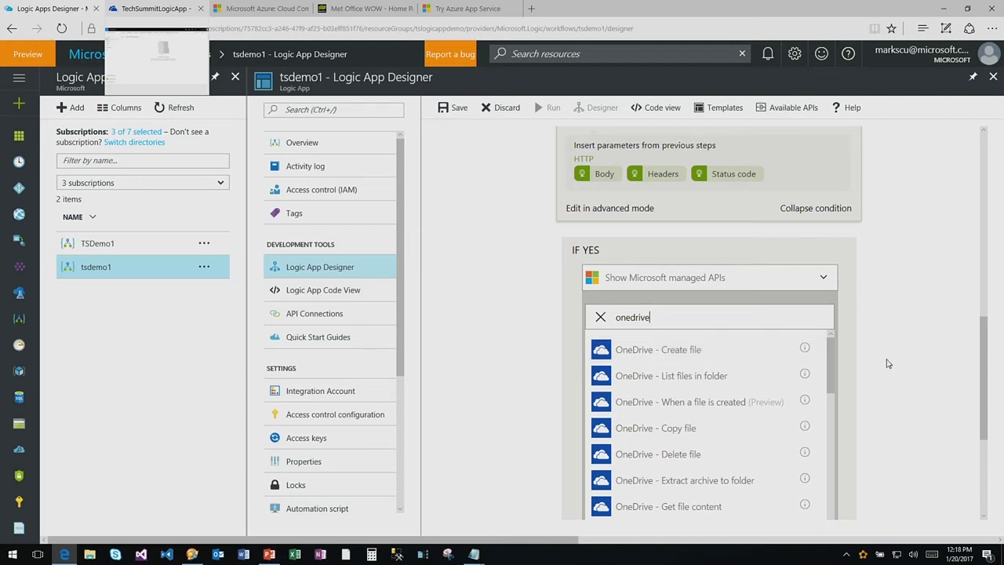
mouse_move(807, 353)
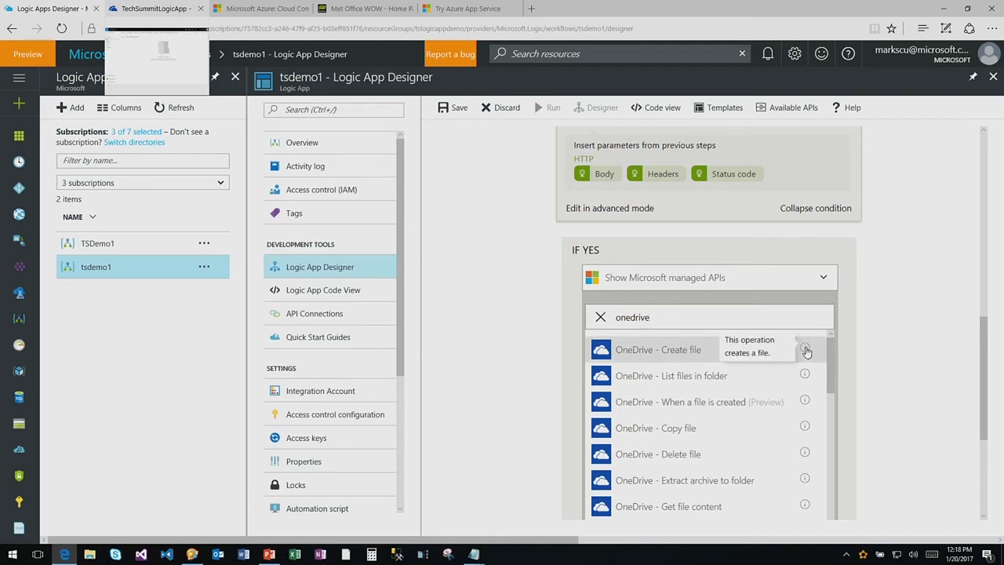
left_click(700, 353)
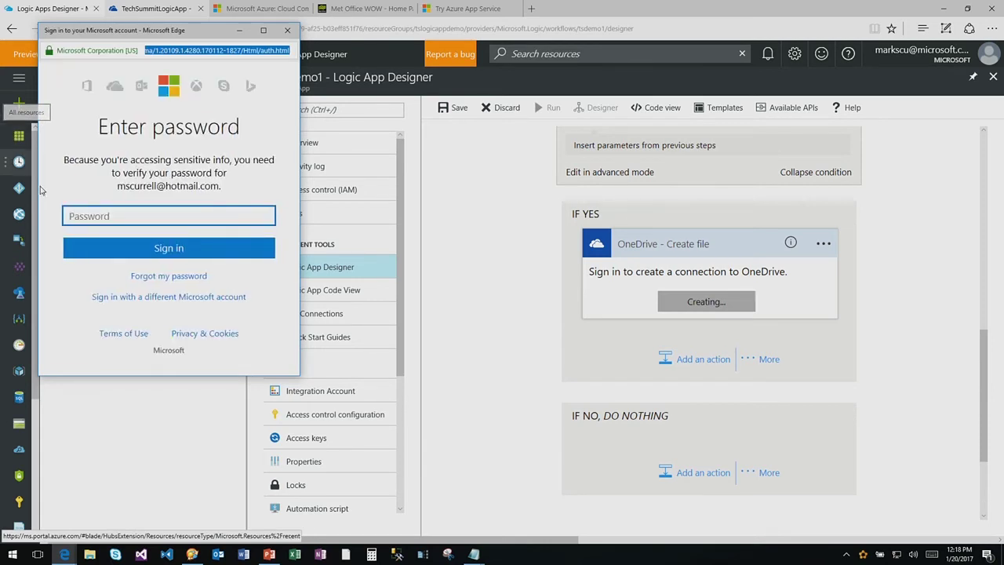
Enter the Microsoft account password and sign in to create the OneDrive connection.
left_click(135, 217)
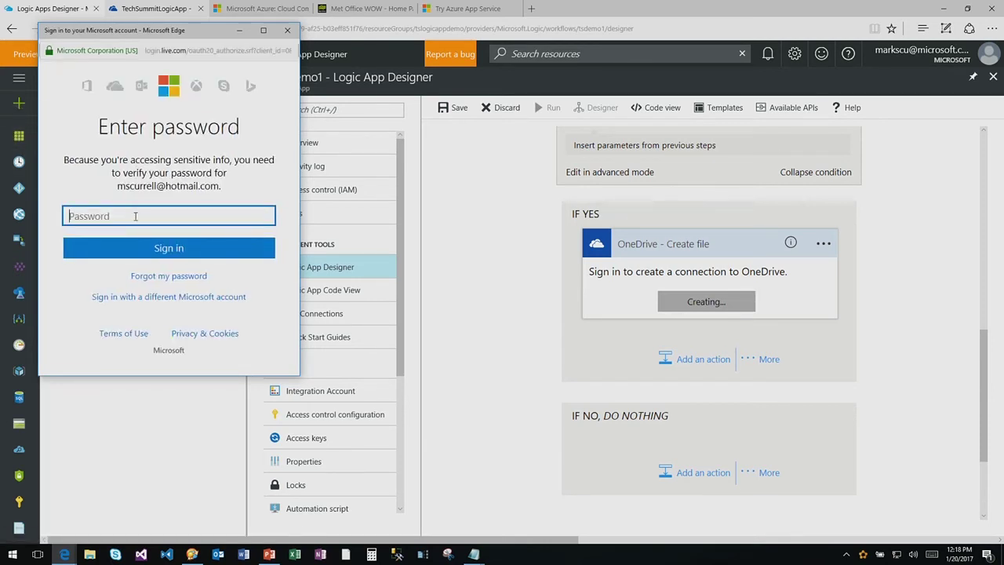
type("********")
left_click(179, 249)
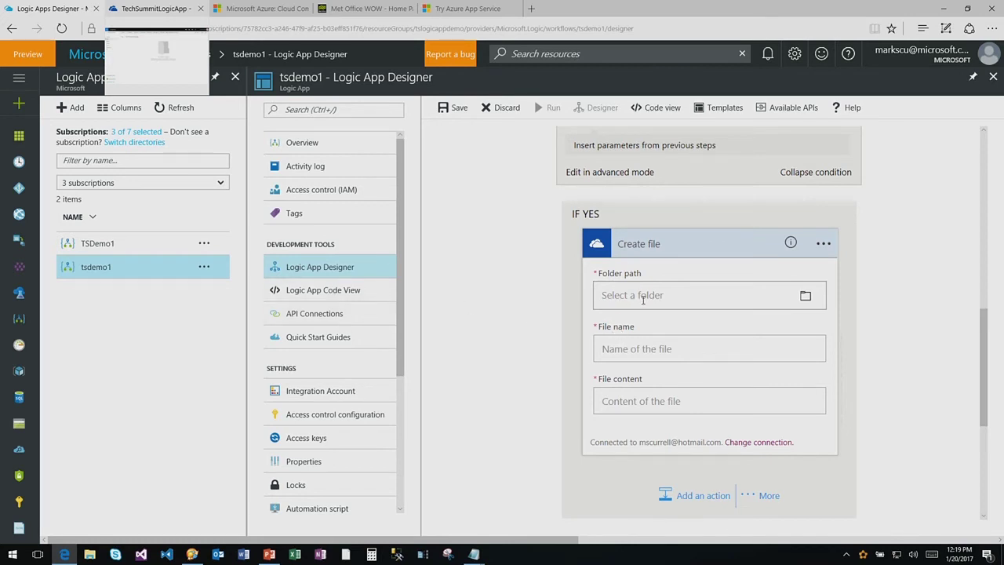
Set the Create file action's folder path to /TechSummitLogicApp, copied from the LogicAppDemoValues.txt notes.
left_click(807, 298)
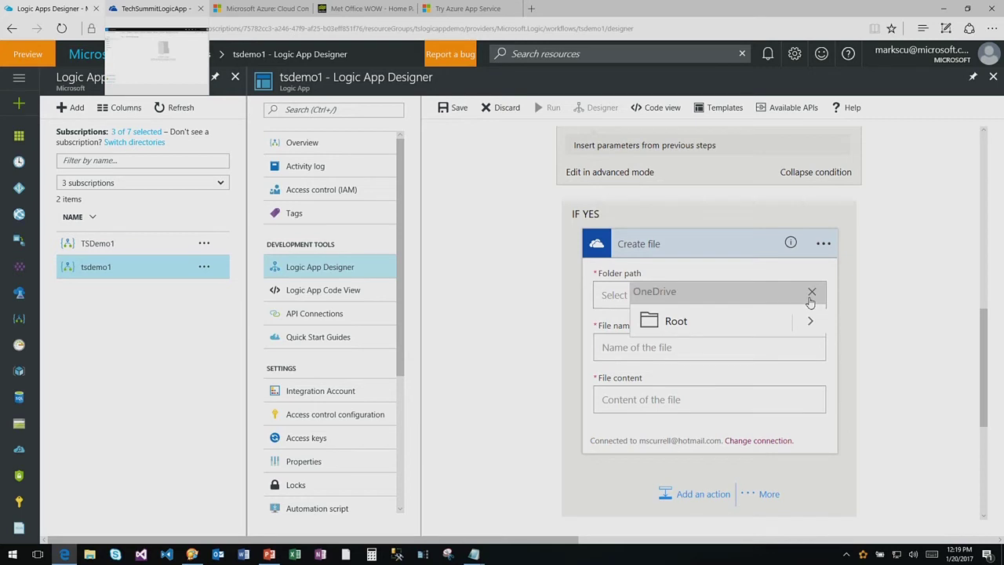
left_click(812, 292)
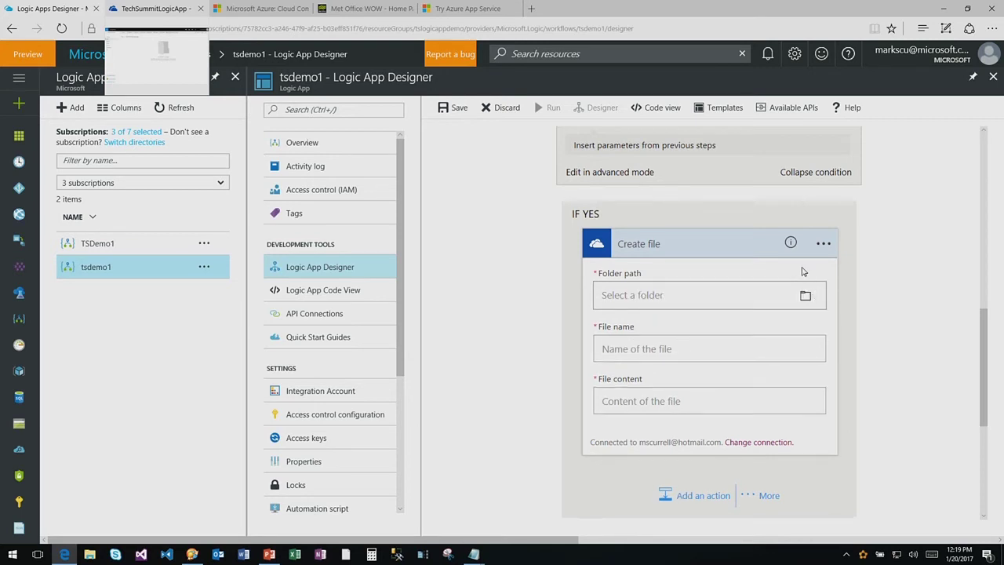
left_click(717, 292)
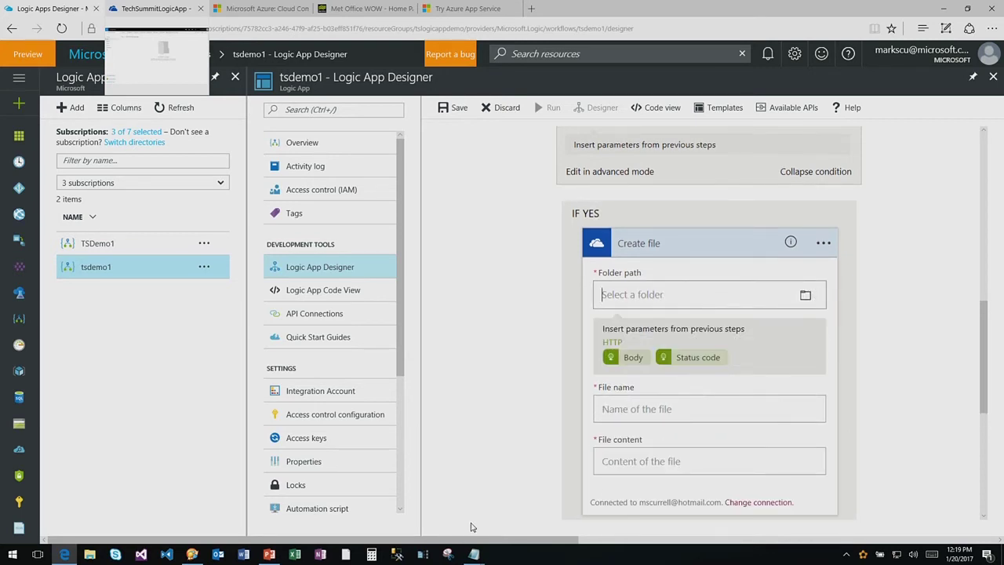
mouse_move(474, 554)
left_click(507, 506)
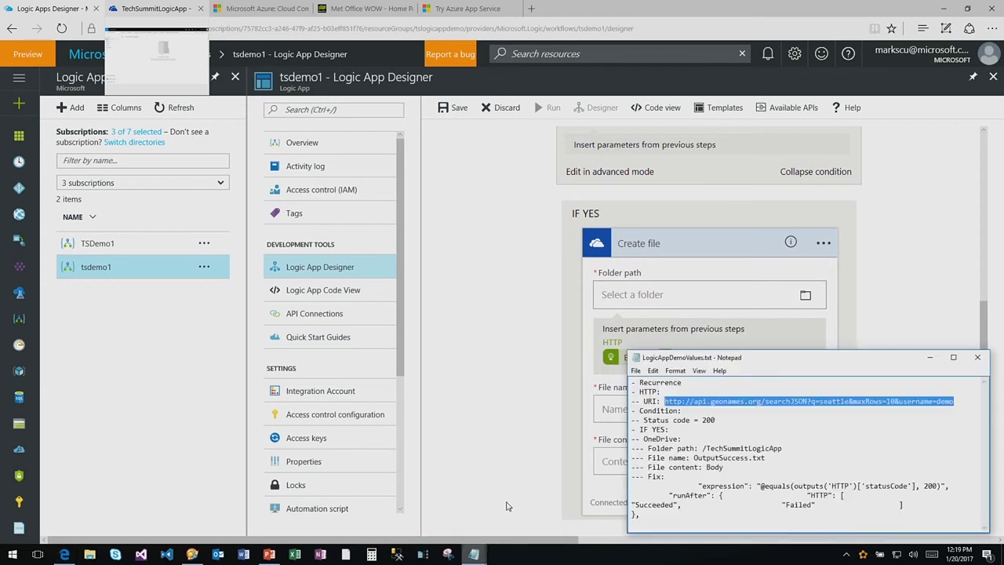
left_click_drag(703, 448, 791, 449)
key("ctrl+c")
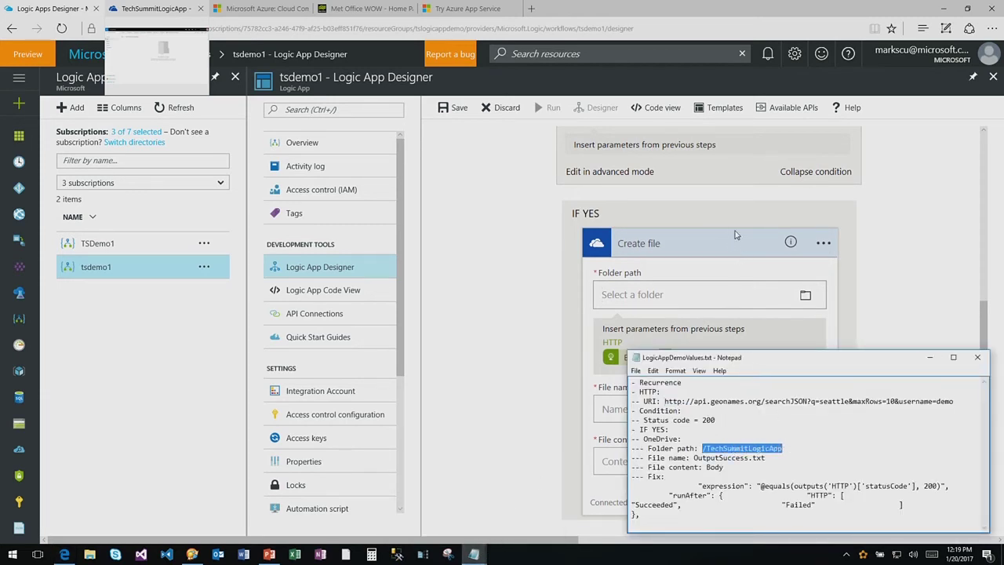
left_click(744, 280)
left_click(653, 297)
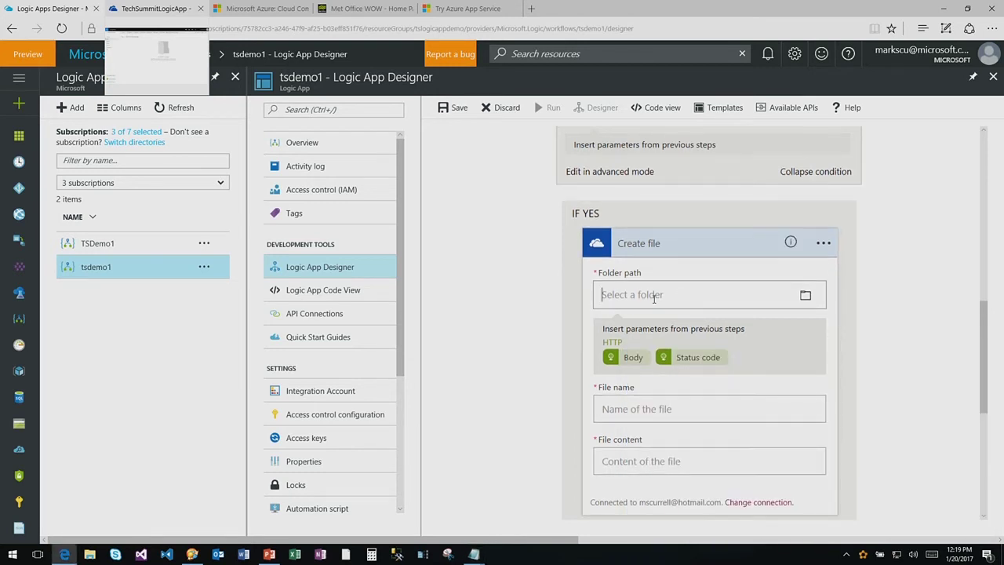
key("ctrl+v")
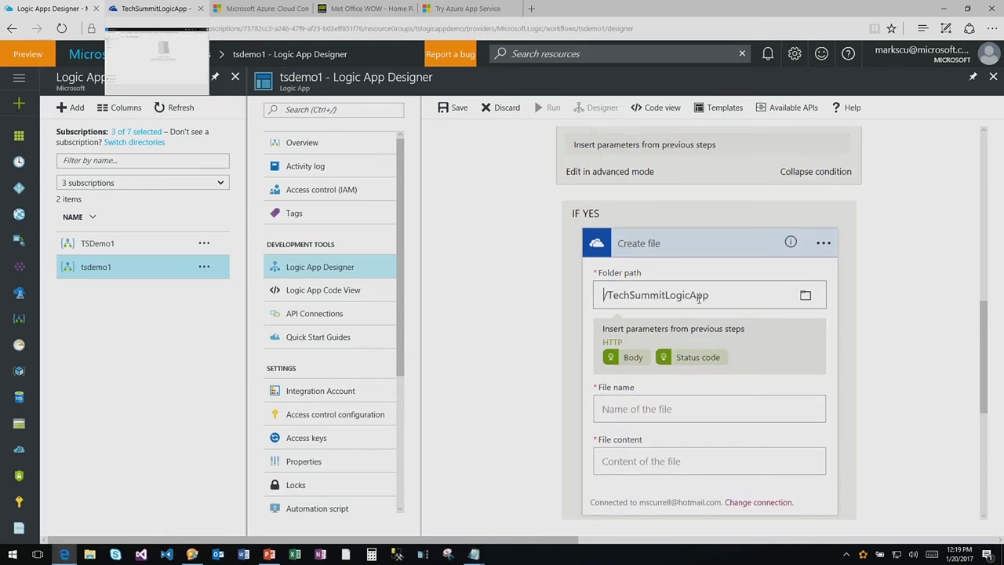
Name the If yes branch's output file success.txt and use the HTTP Body as its file content.
scroll(723, 294, "down", 1)
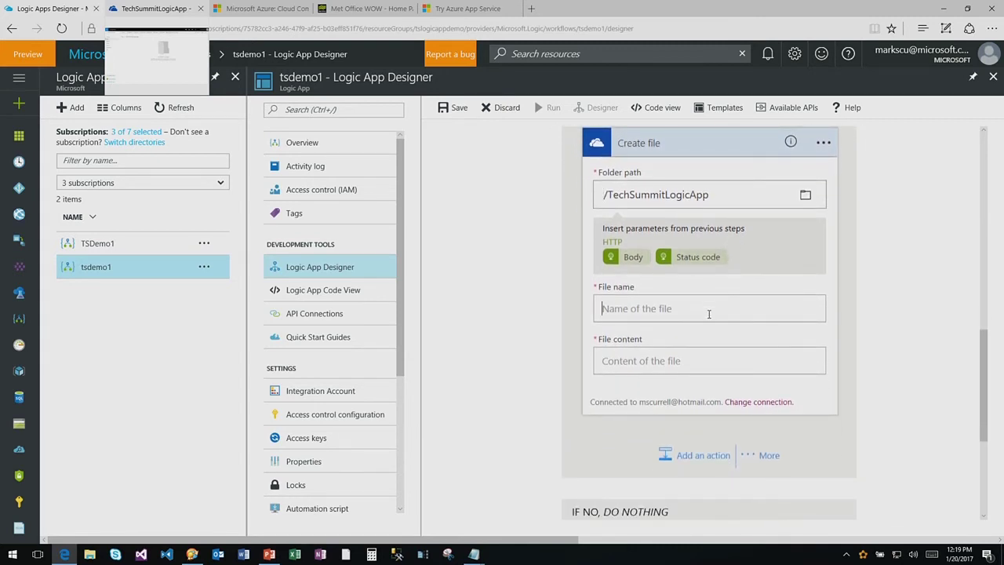
left_click(709, 310)
scroll(708, 315, "up", 2)
scroll(707, 318, "up", 1)
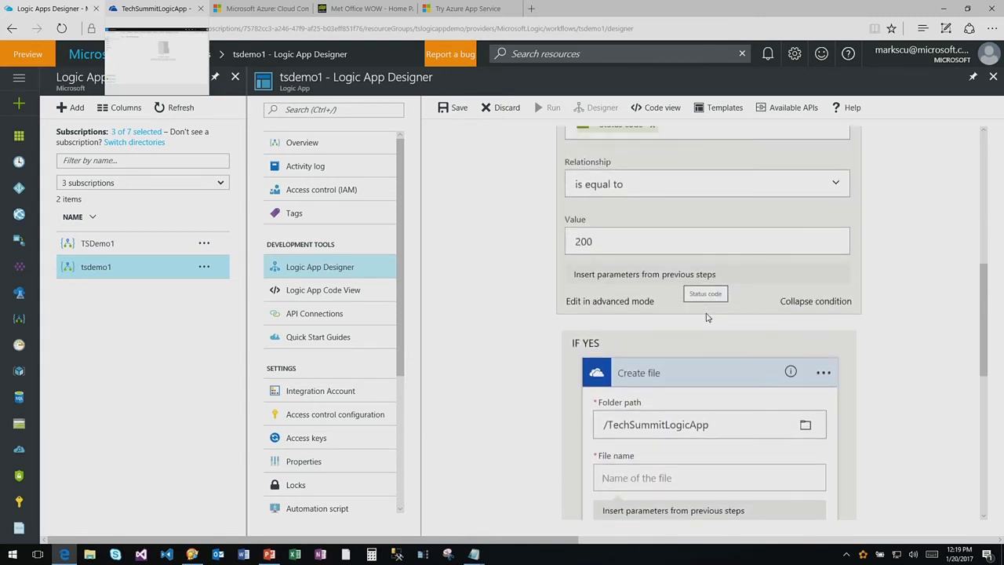
scroll(708, 318, "down", 3)
scroll(666, 359, "down", 1)
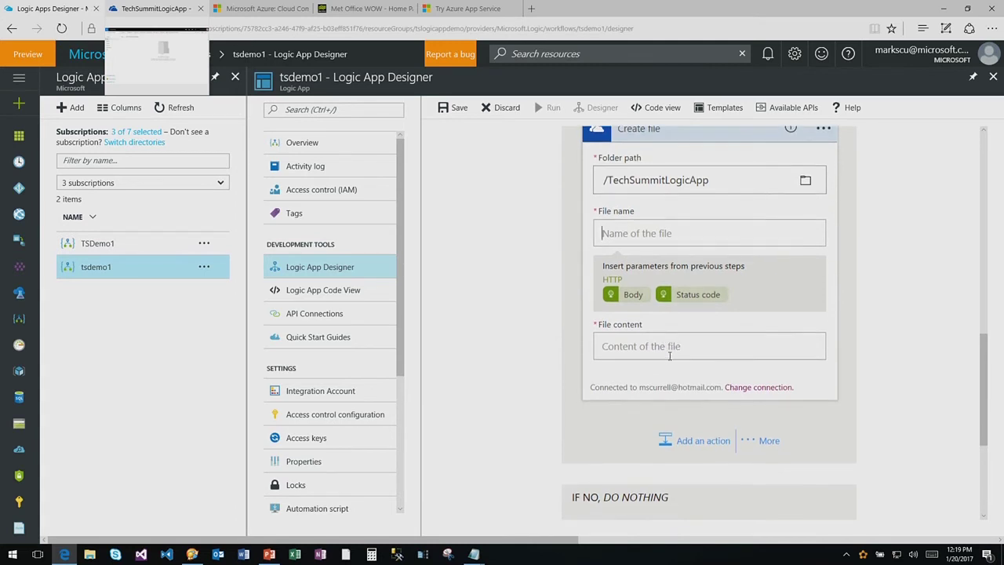
type("success.txt")
left_click(645, 346)
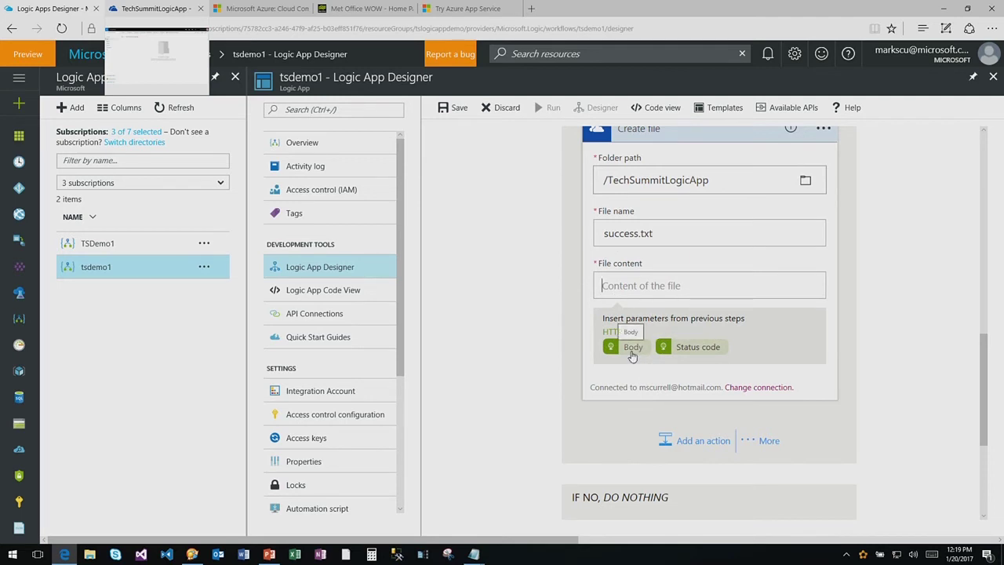
left_click(633, 348)
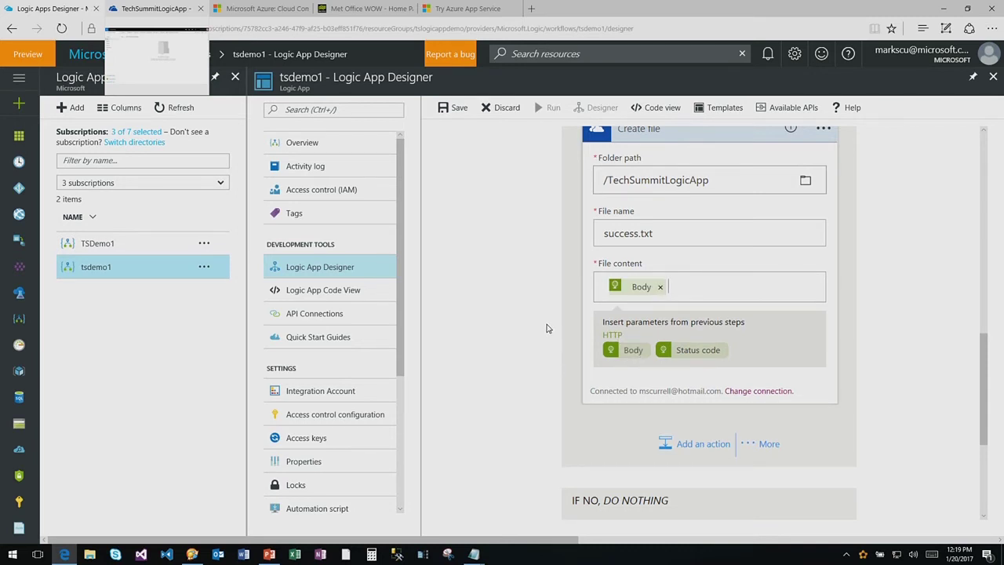
Search for the onedrive actions and add OneDrive - Create file to the condition's If no branch.
scroll(547, 328, "down", 3)
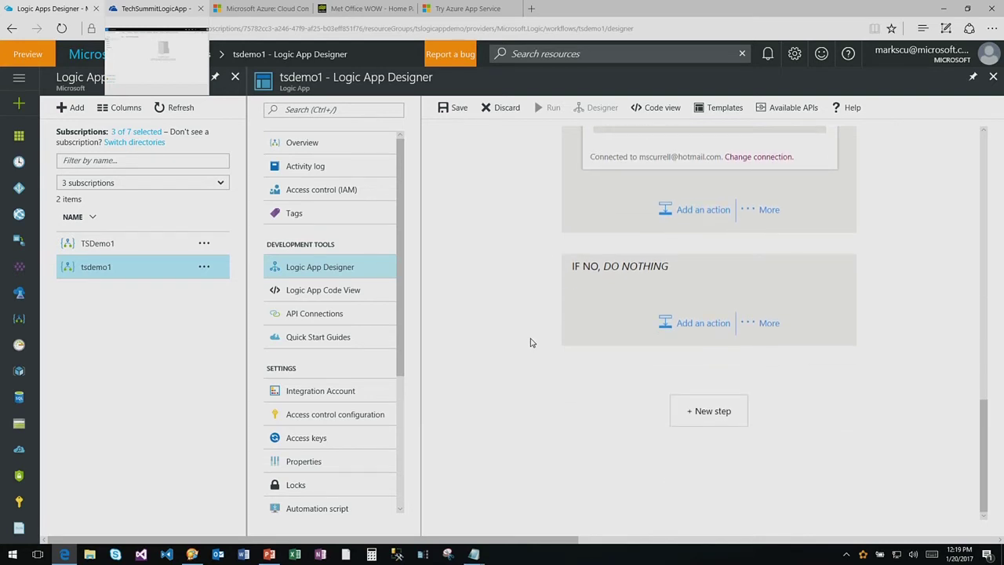
left_click(673, 326)
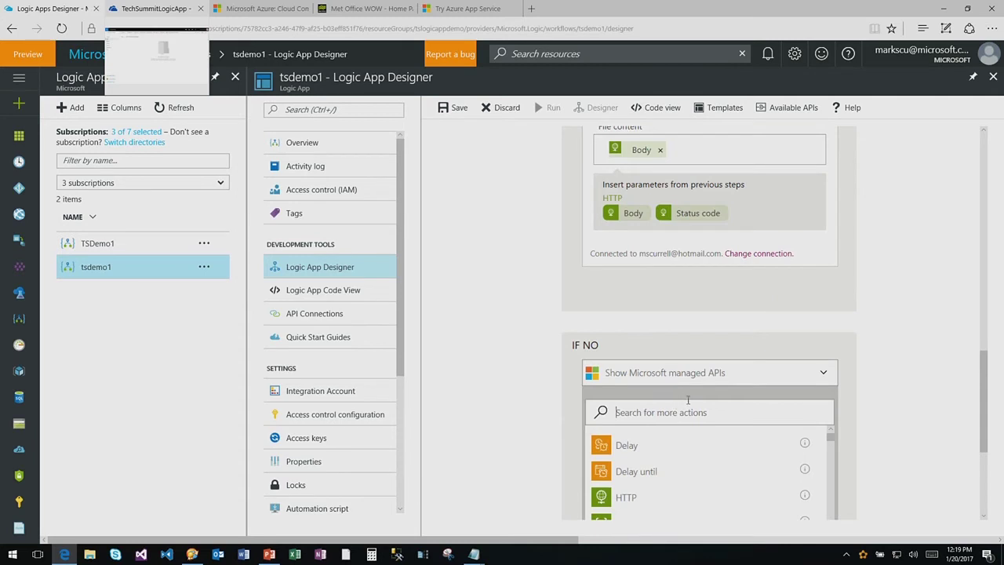
type("one")
scroll(700, 408, "down", 3)
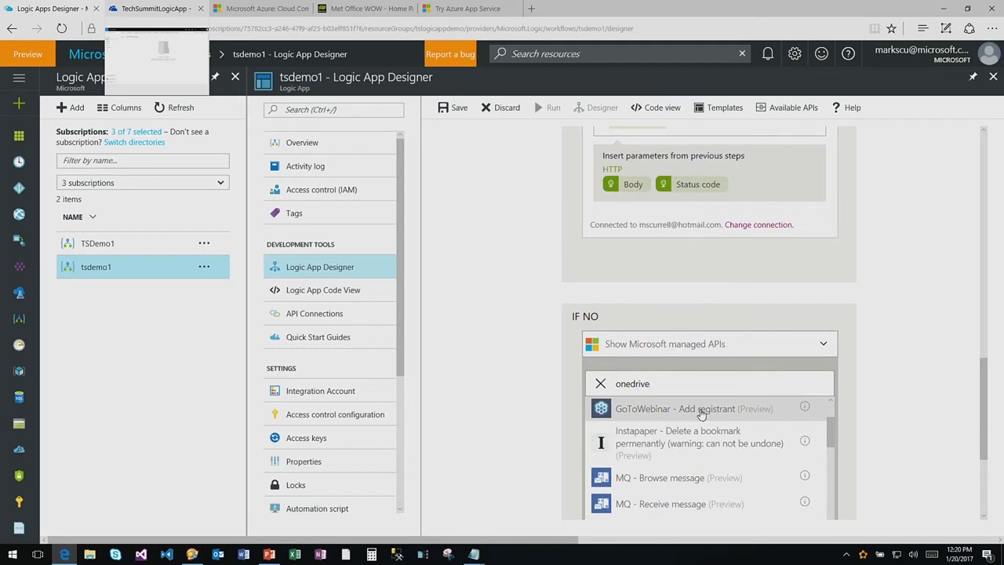
scroll(737, 408, "up", 5)
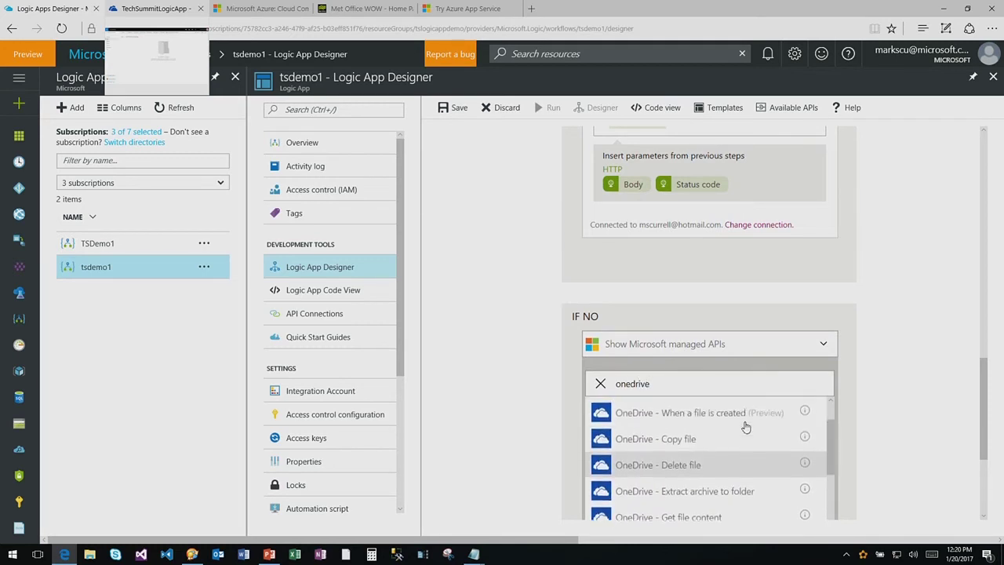
left_click(697, 479)
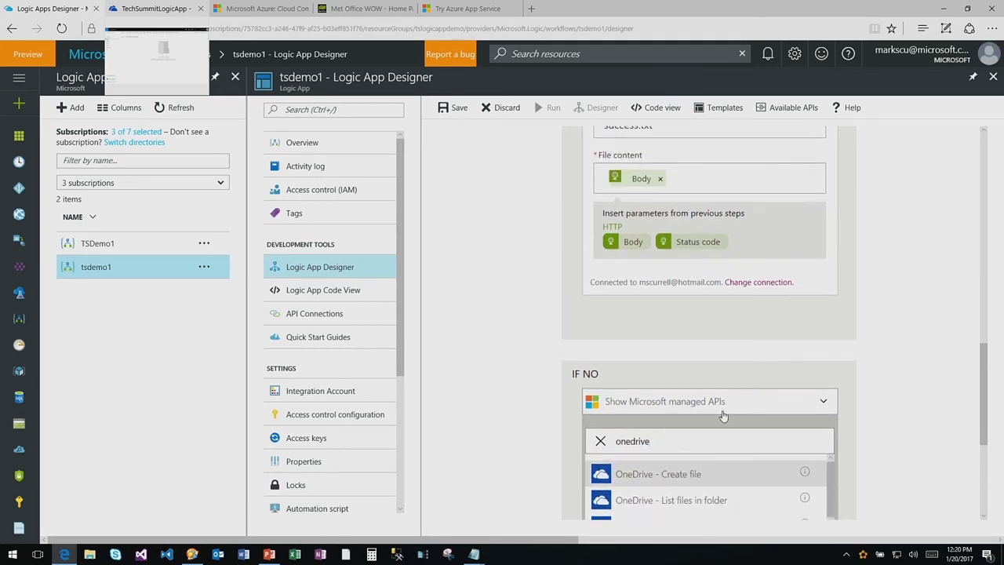
Configure the If no file action with folder /TechSummitLogicApp, file name error.txt and the HTTP Status code and Body as content.
scroll(982, 385, "down", 3)
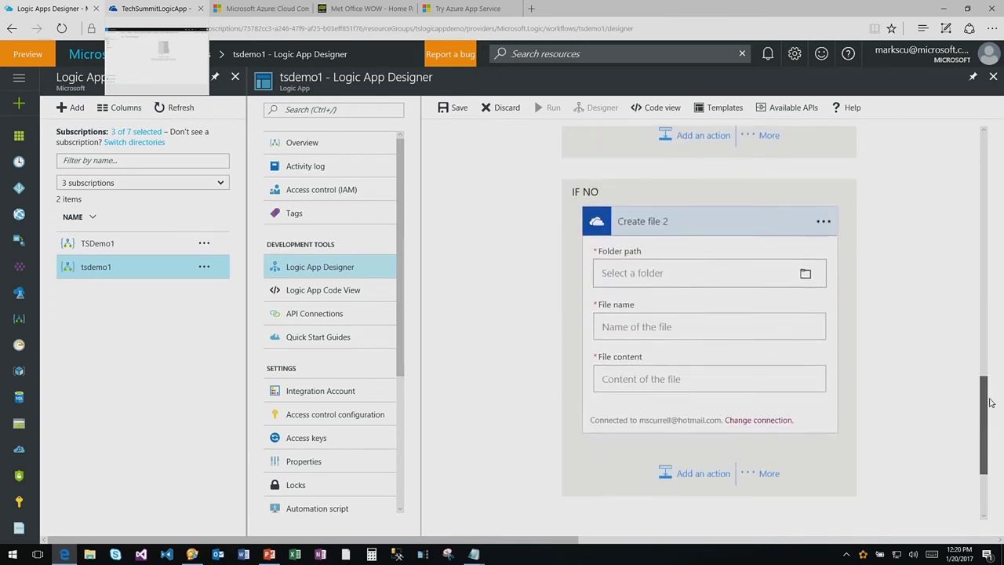
key("ctrl+v")
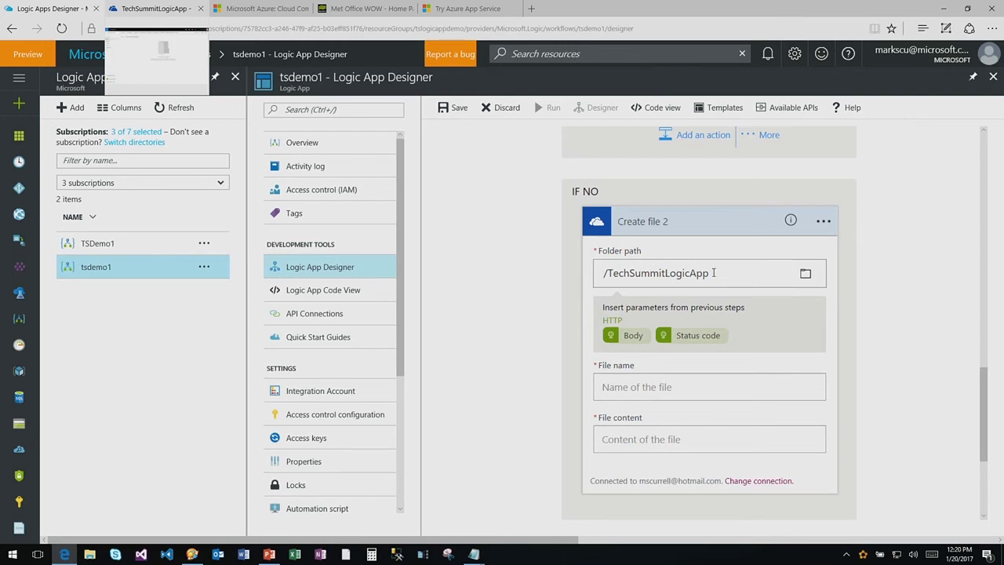
left_click(691, 385)
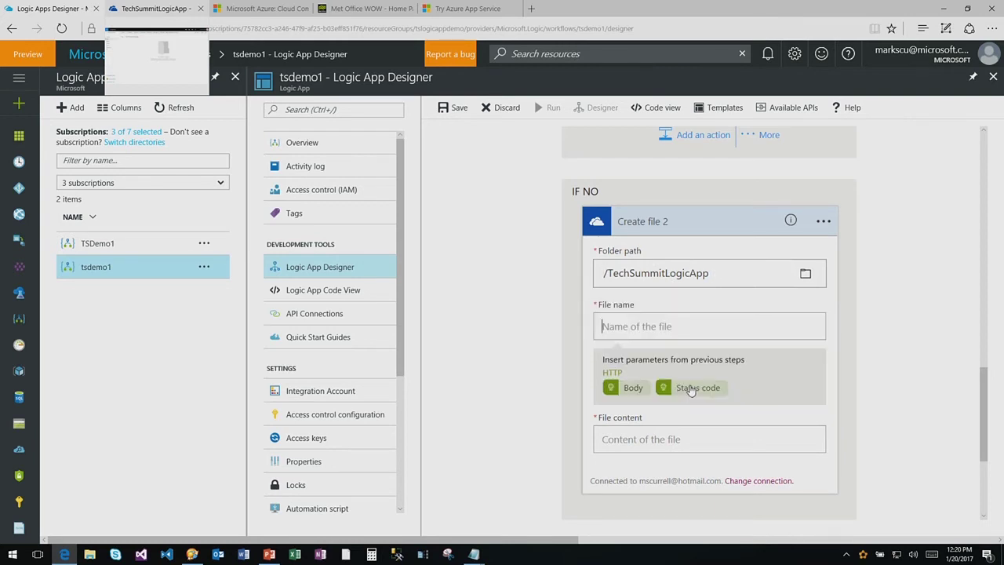
type("error.txt")
left_click(709, 452)
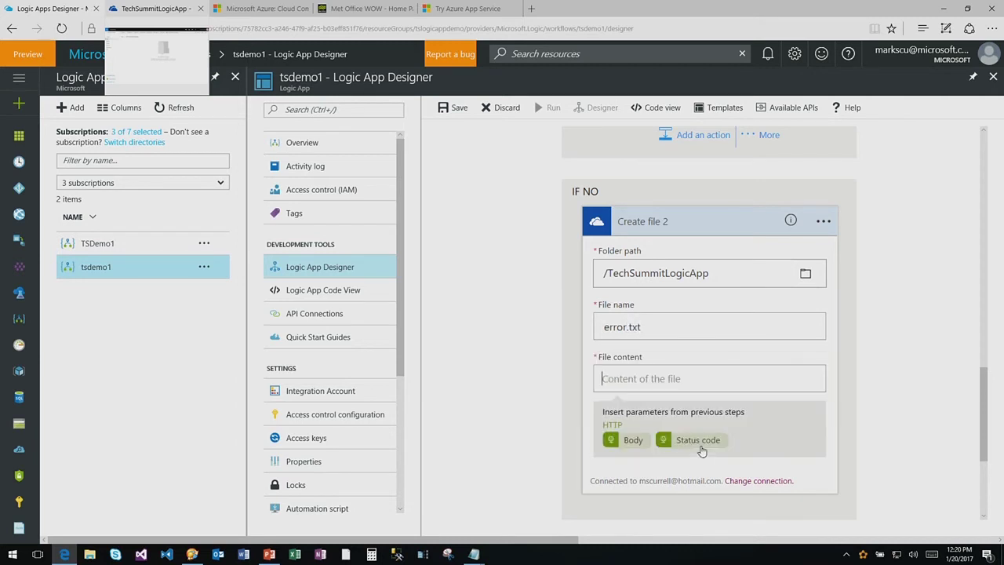
scroll(784, 431, "down", 2)
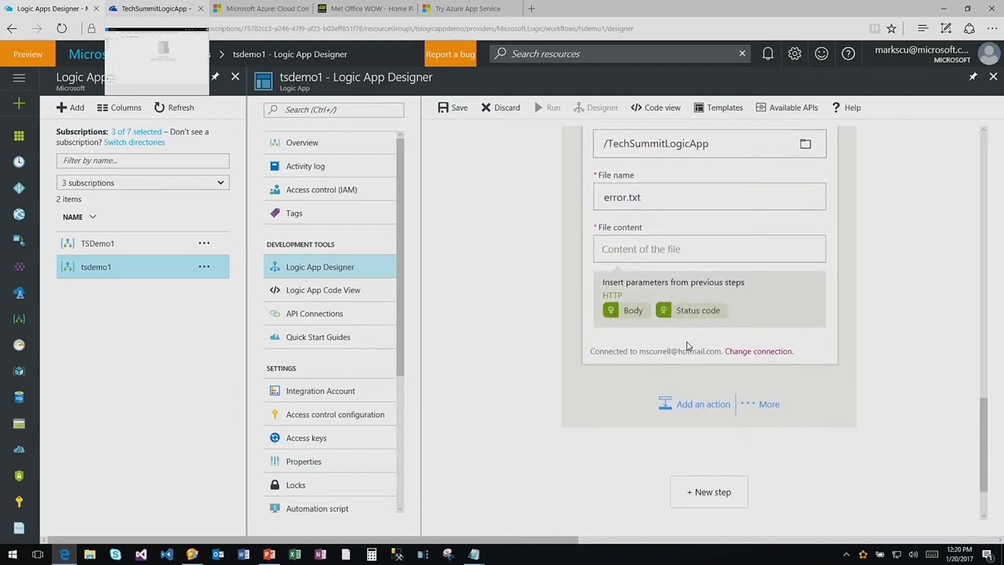
left_click(692, 312)
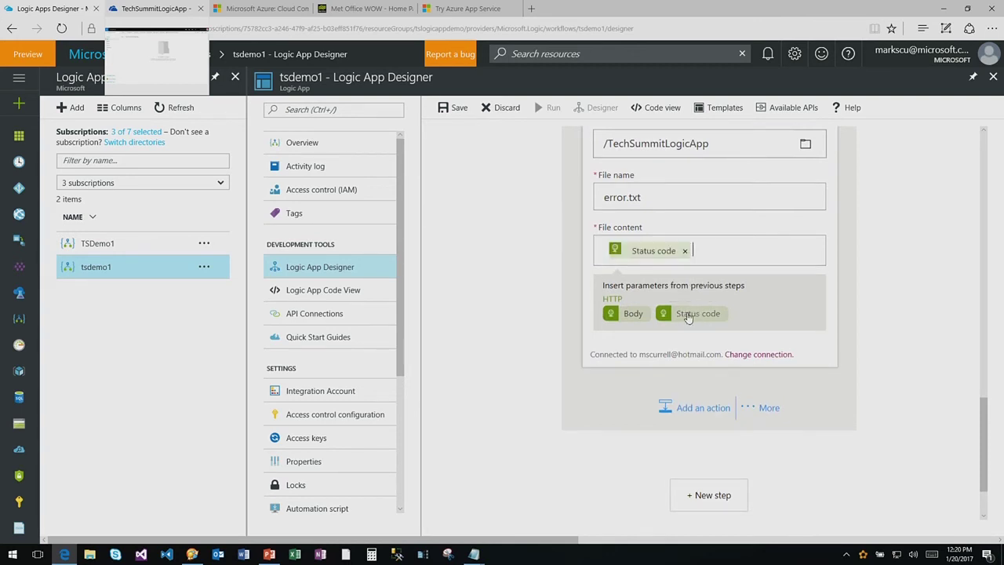
left_click(628, 311)
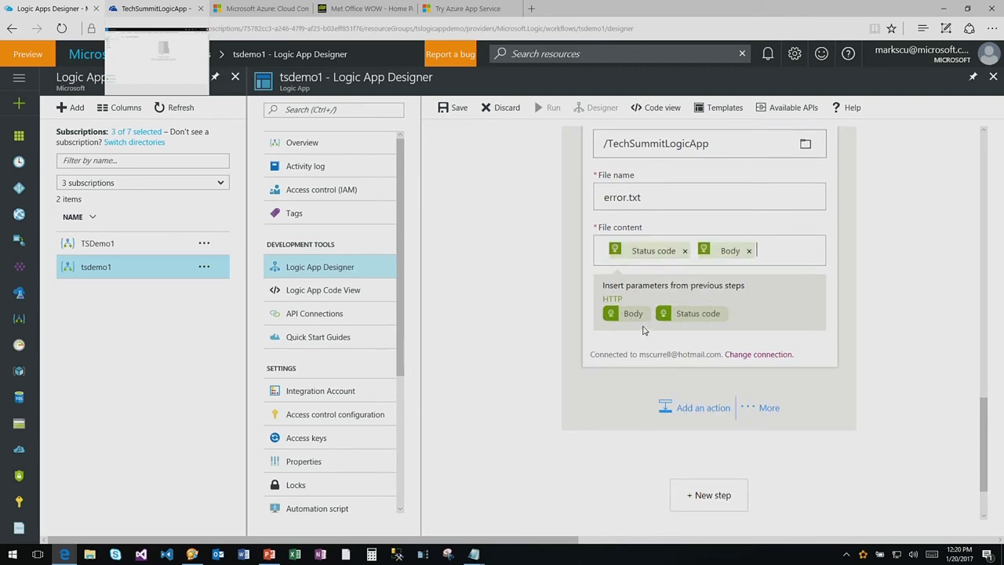
Save the tsdemo1 logic app and view the API connections associated with it.
left_click_drag(986, 415, 983, 182)
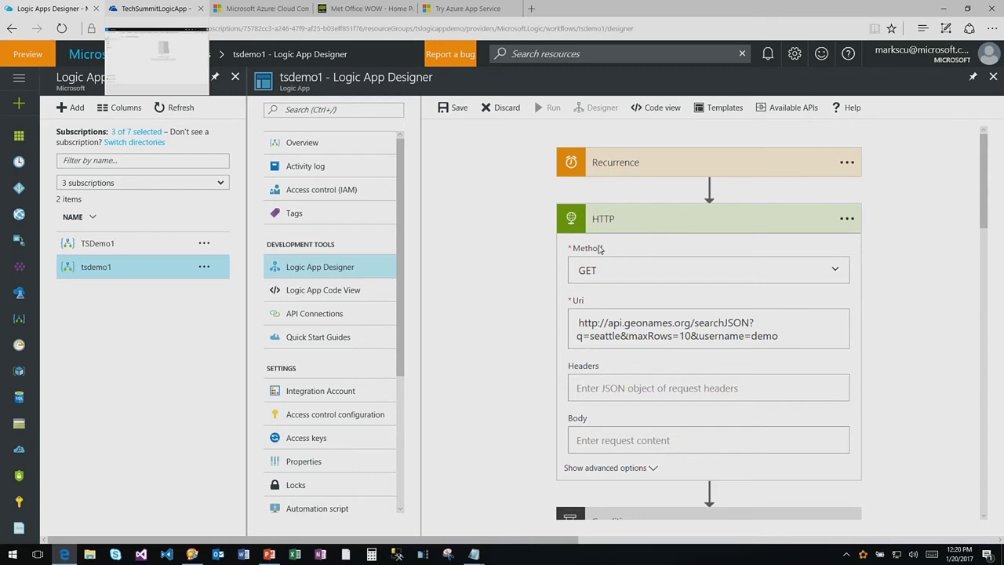
left_click(453, 109)
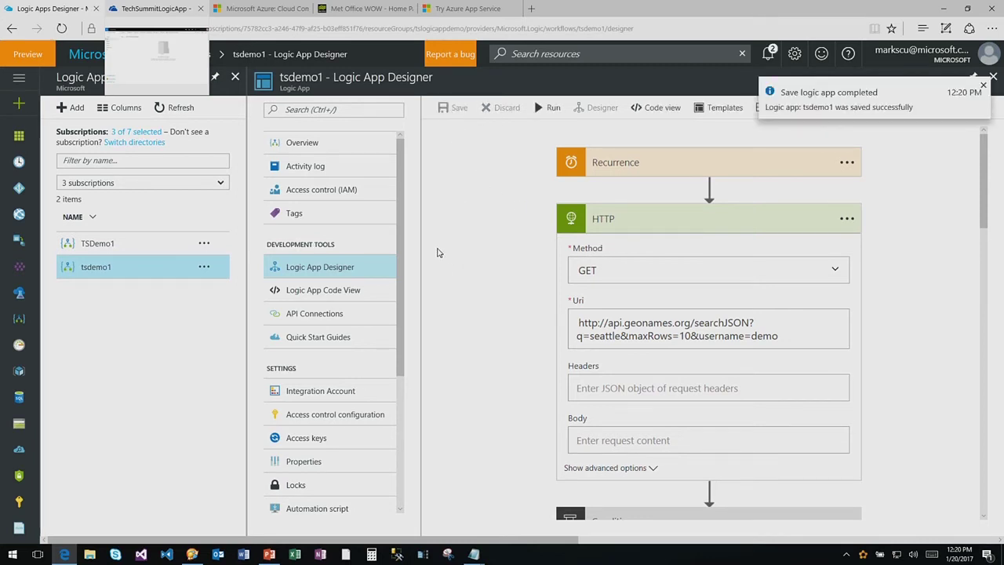
left_click(334, 322)
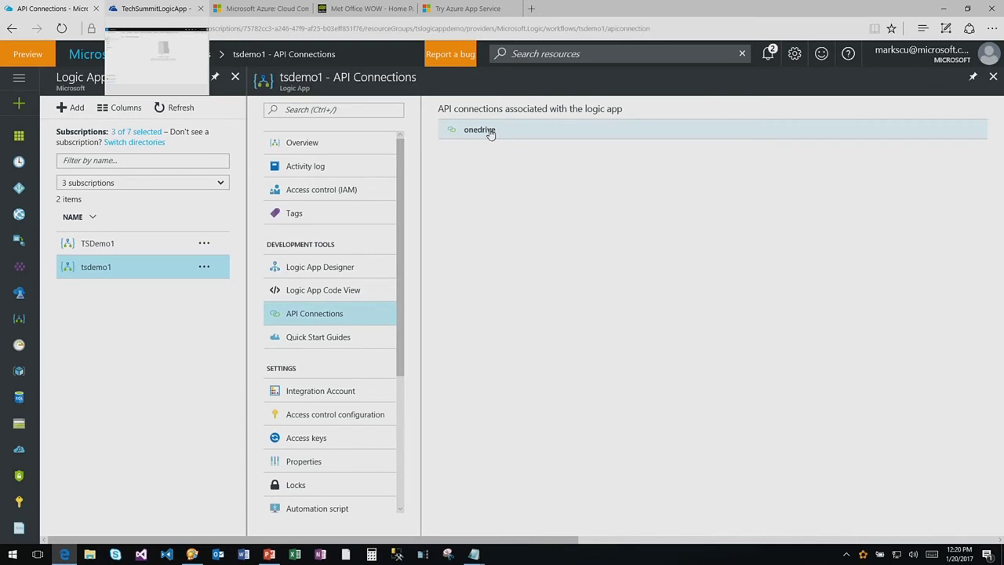
Return to the tsdemo1 designer and run the logic app.
left_click(352, 277)
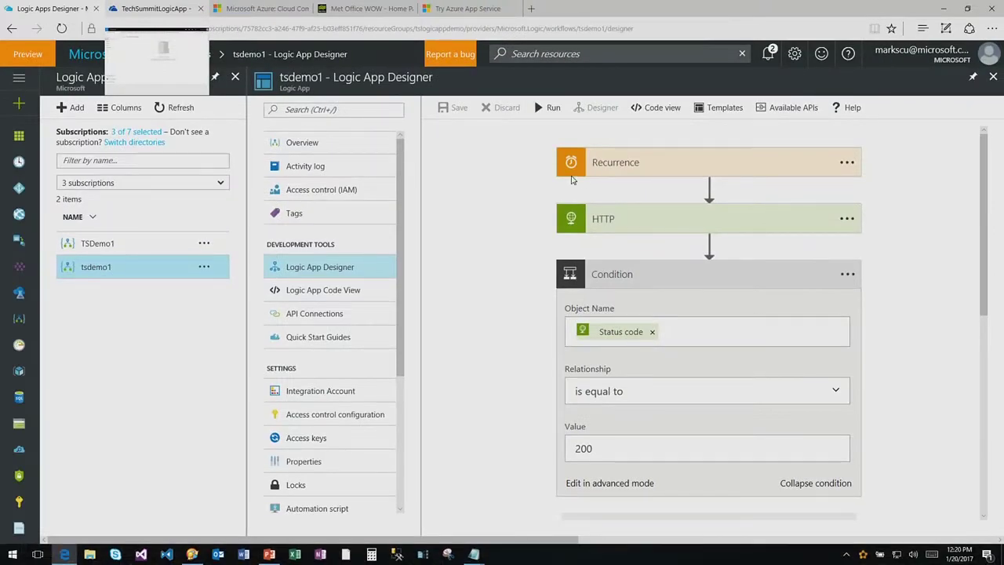
left_click(551, 109)
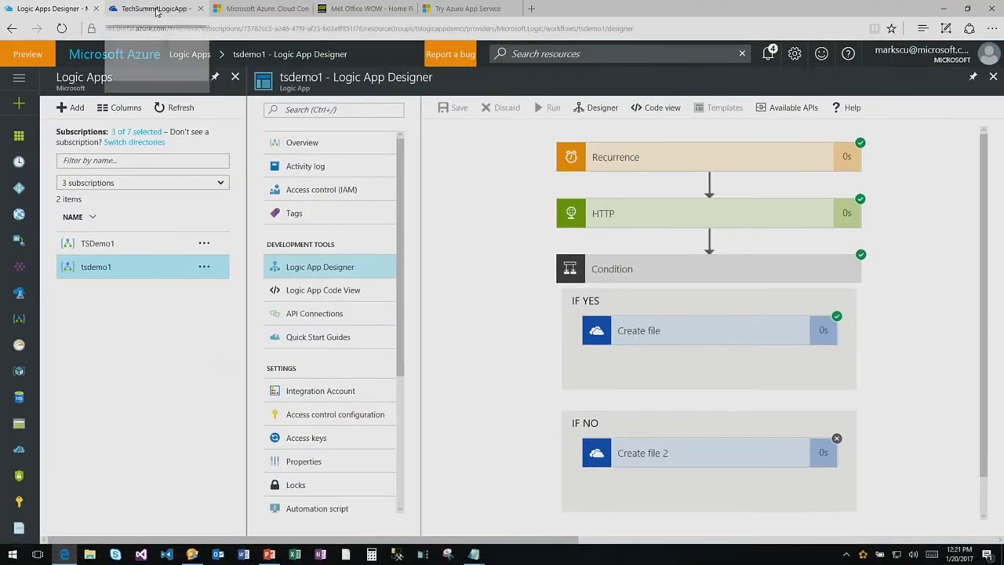
Switch to OneDrive, examine the contents of success.txt in the TechSummitLogicApp folder, and return to the logic app run in the Azure portal.
left_click(156, 12)
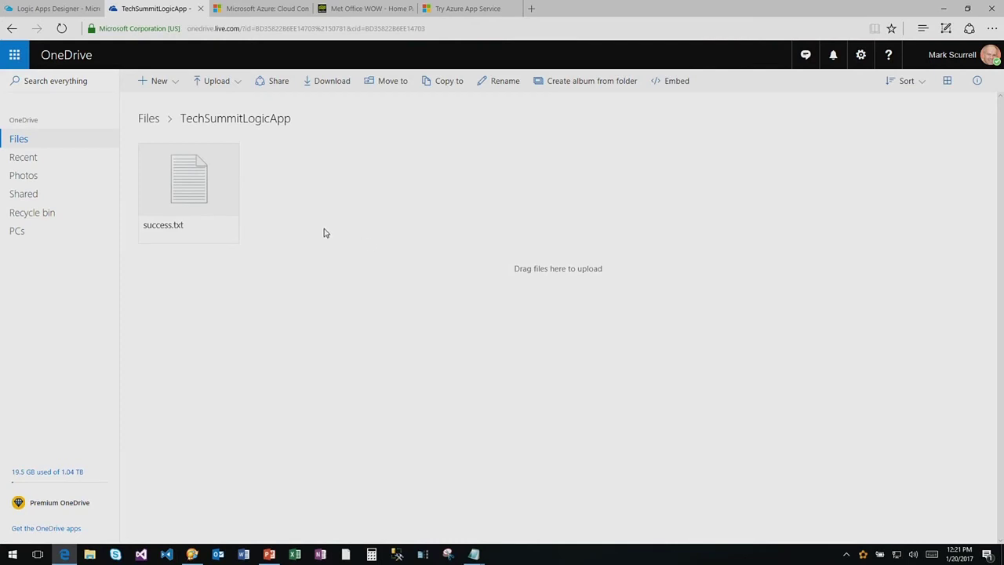
left_click(193, 188)
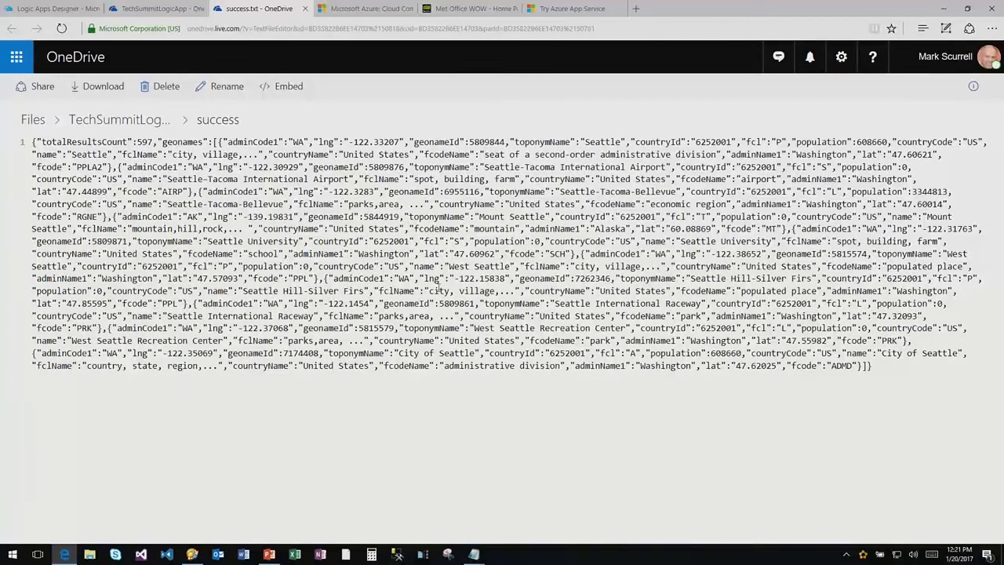
left_click_drag(871, 366, 122, 167)
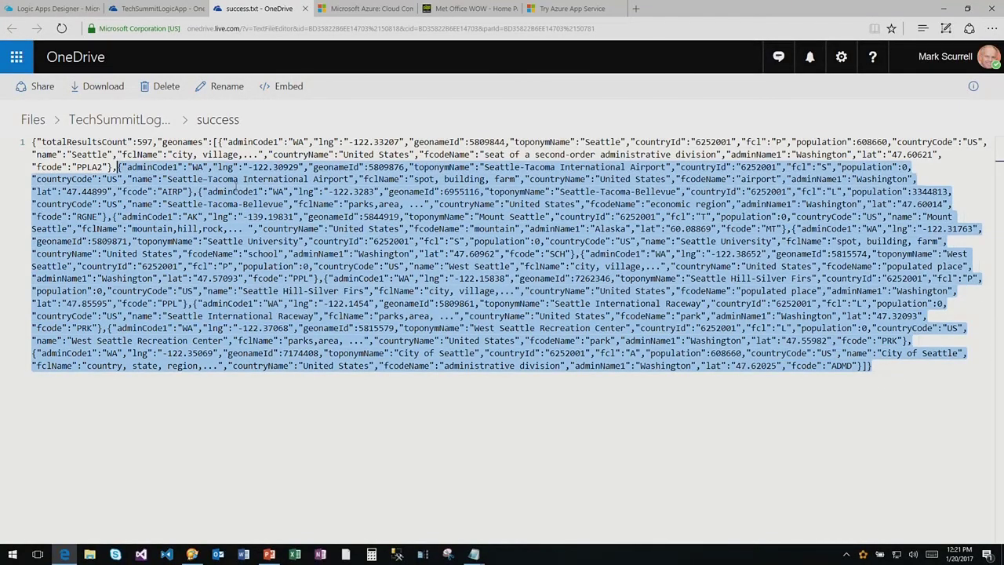
left_click(390, 402)
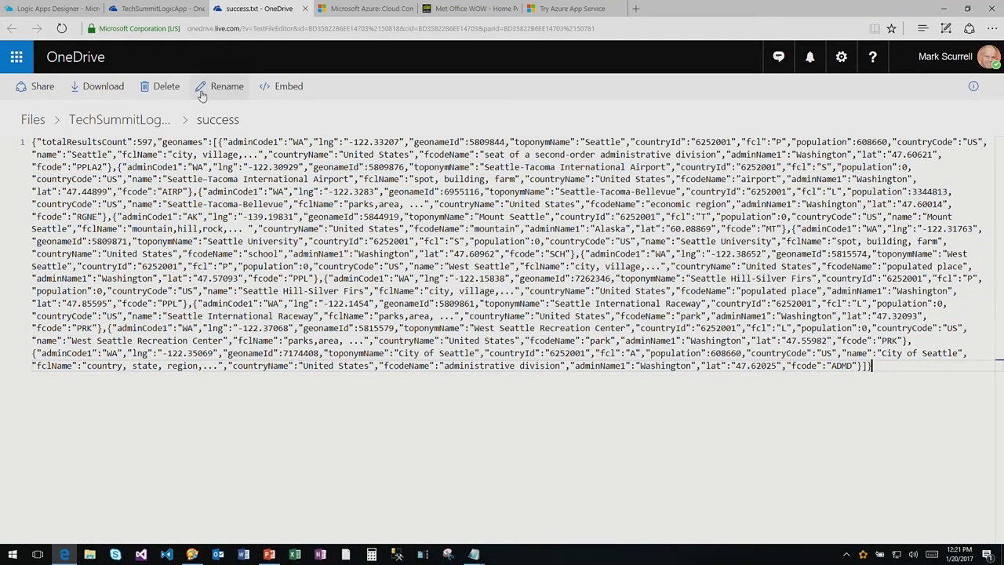
left_click(305, 8)
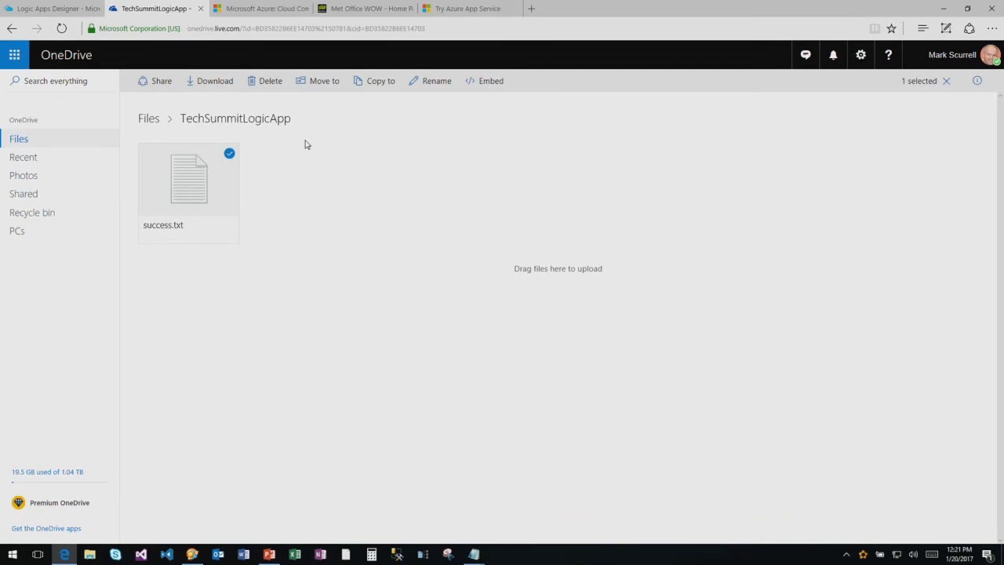
left_click(53, 12)
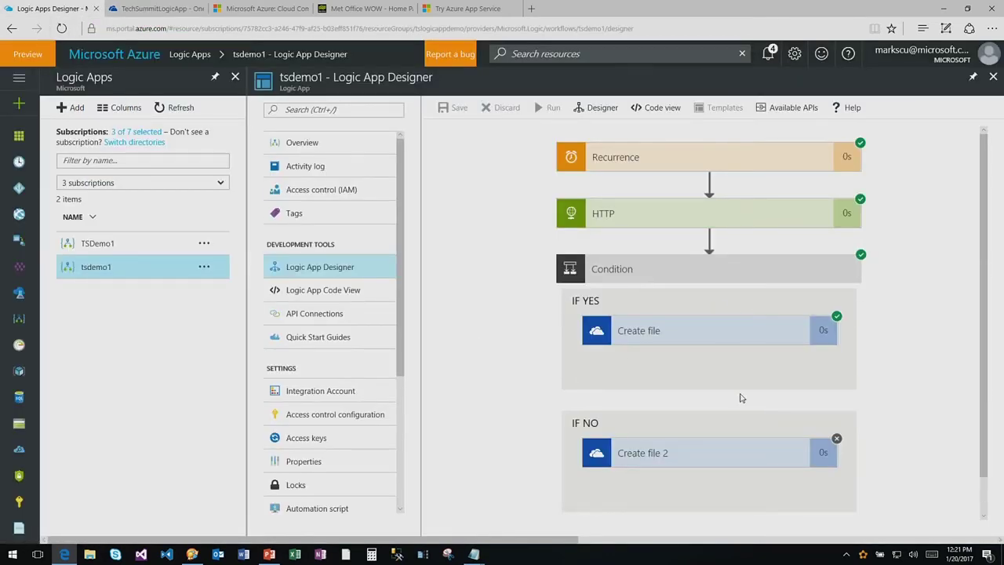
Open the tsdemo1 definition as code and examine its connections, Condition, Create file actions, HTTP action and Recurrence trigger.
scroll(605, 434, "down", 1)
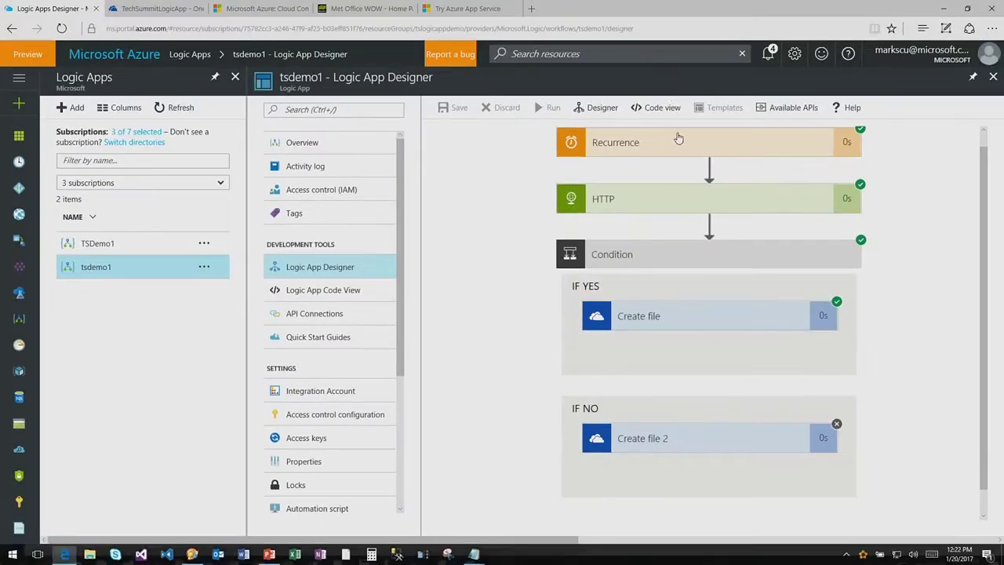
left_click(641, 126)
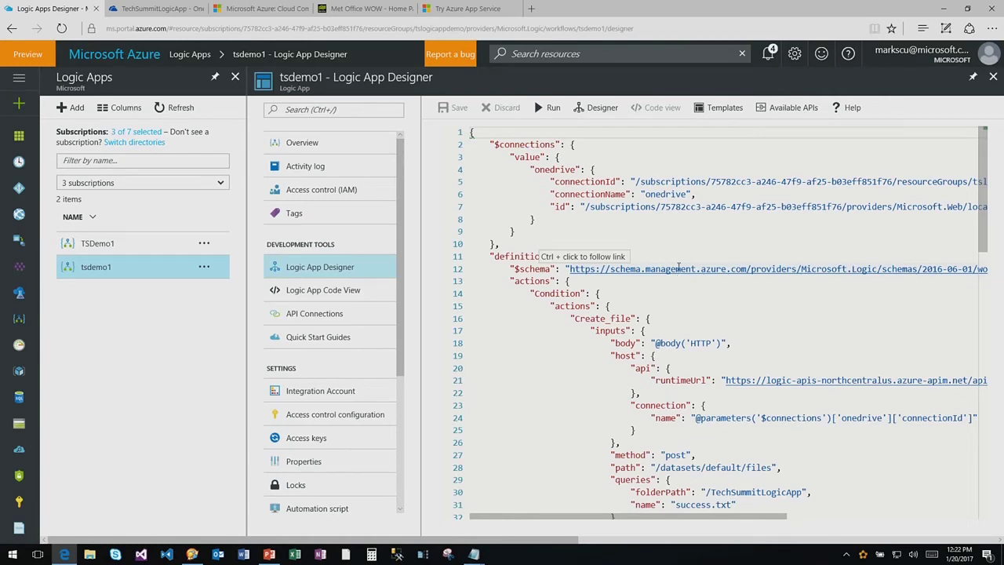
left_click_drag(527, 541, 635, 554)
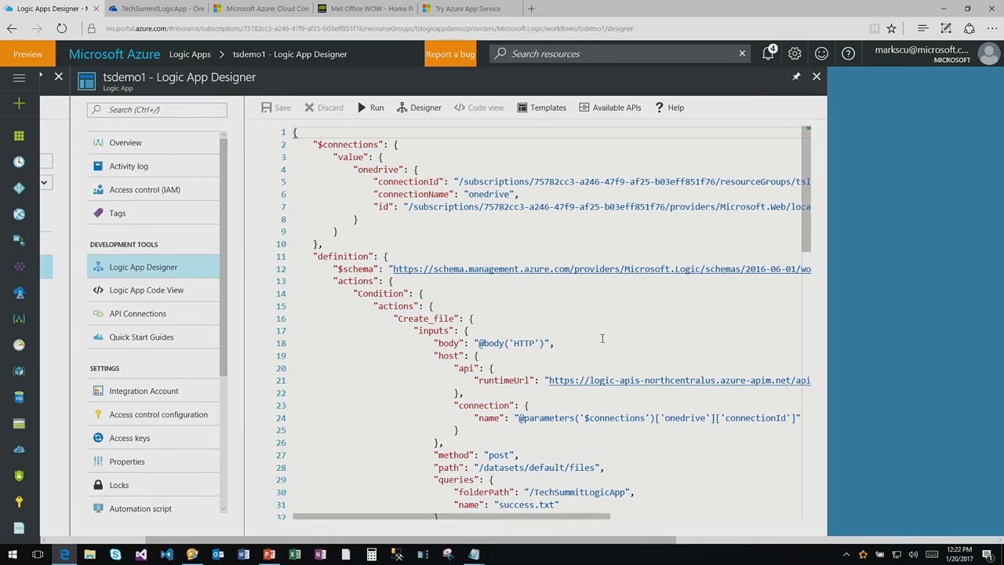
scroll(571, 324, "down", 4)
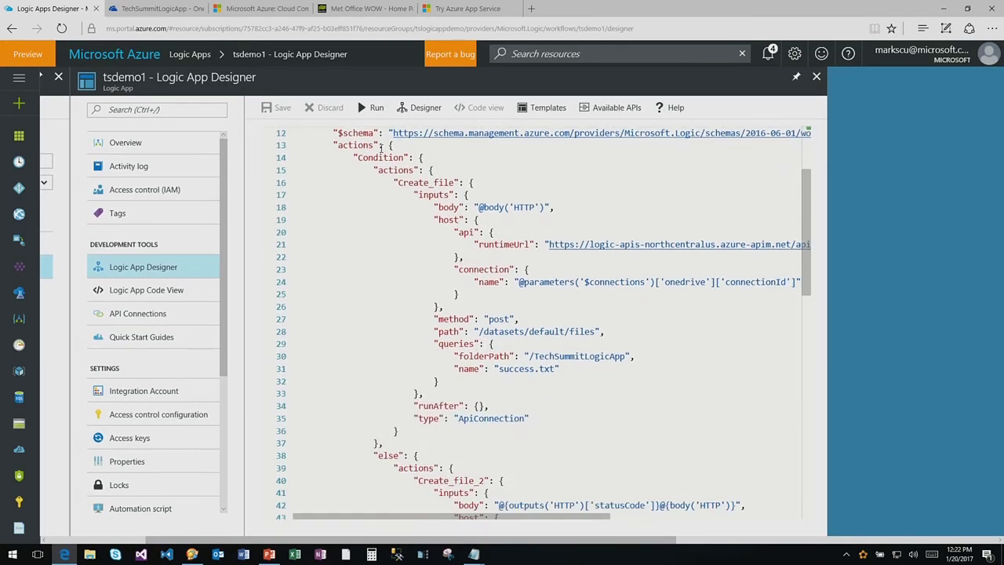
scroll(382, 149, "down", 6)
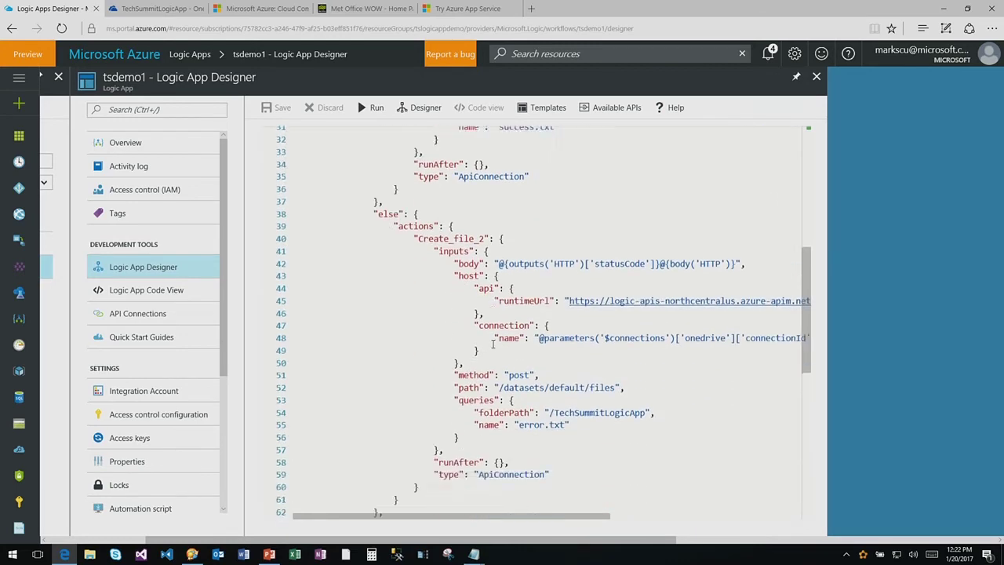
scroll(493, 344, "down", 12)
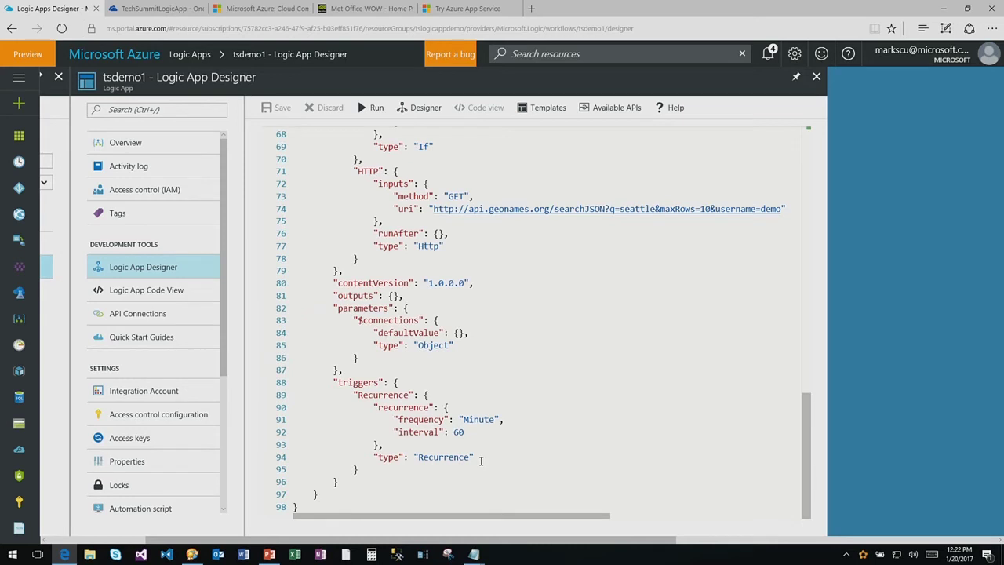
scroll(479, 456, "up", 2)
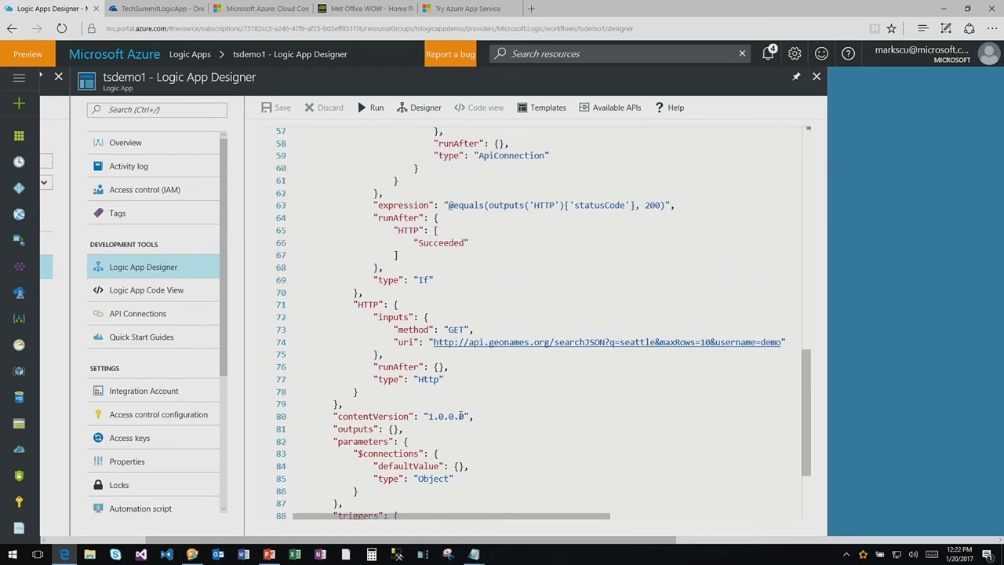
scroll(460, 374, "up", 5)
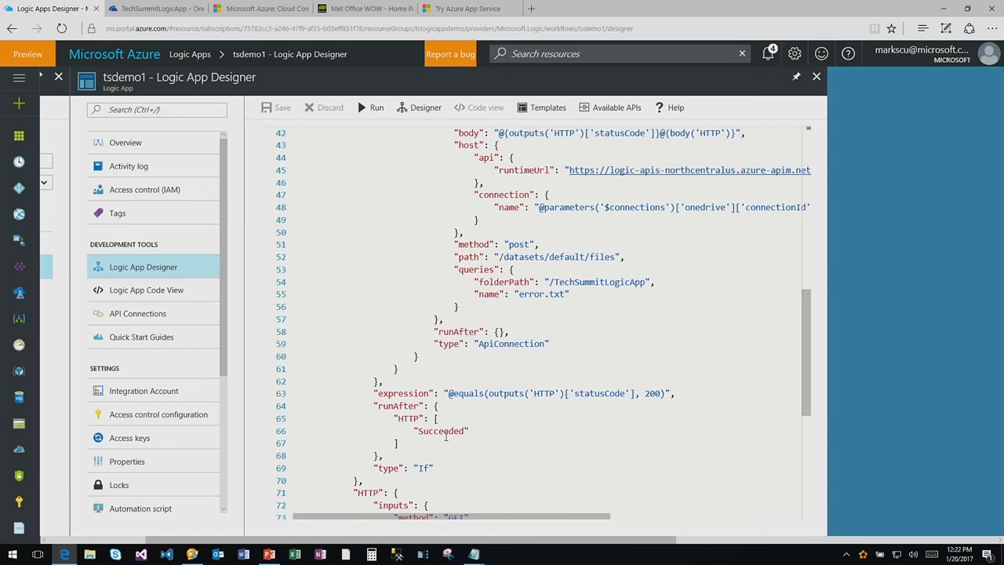
scroll(447, 437, "up", 3)
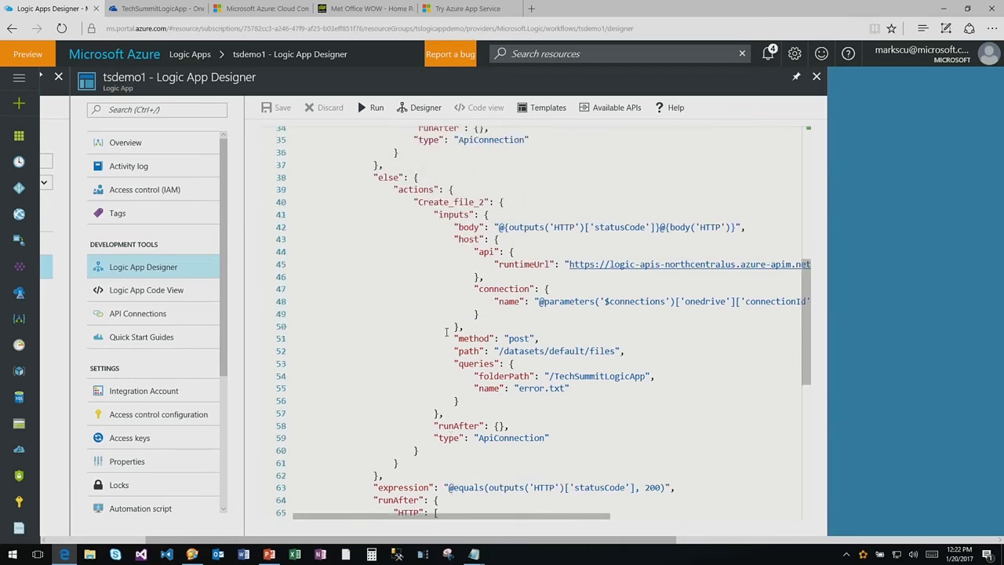
scroll(447, 325, "up", 7)
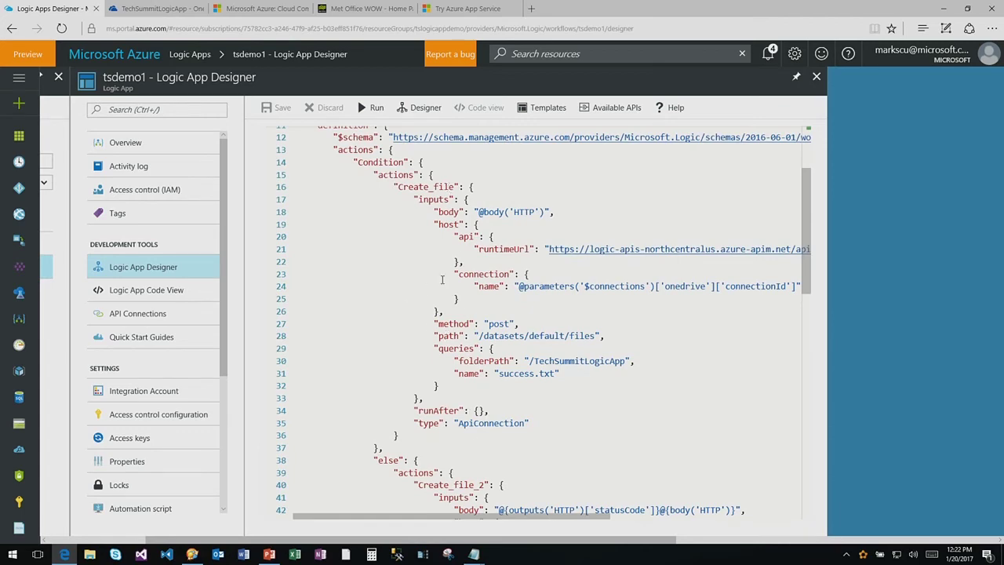
scroll(498, 287, "down", 1)
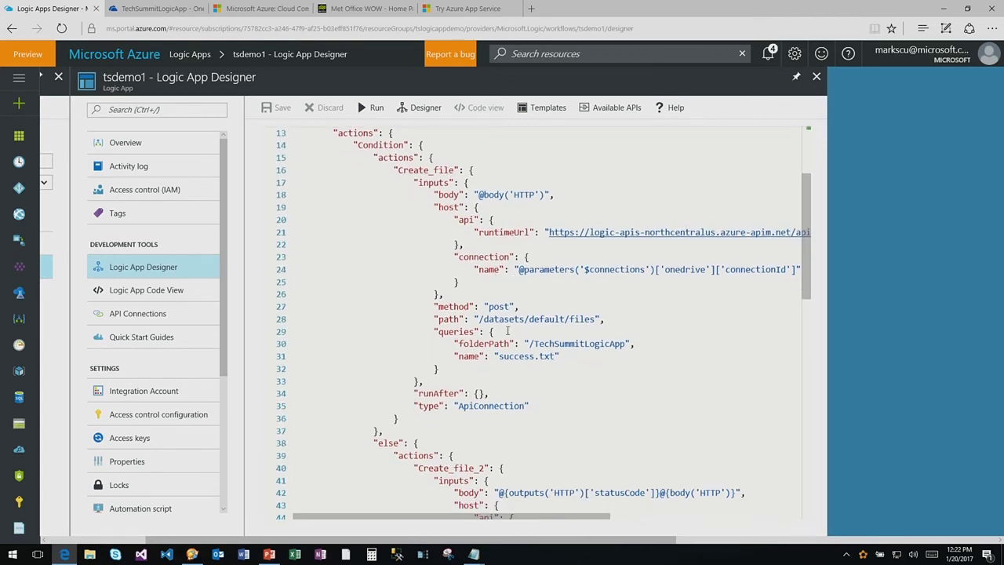
scroll(507, 329, "down", 1)
scroll(507, 330, "down", 2)
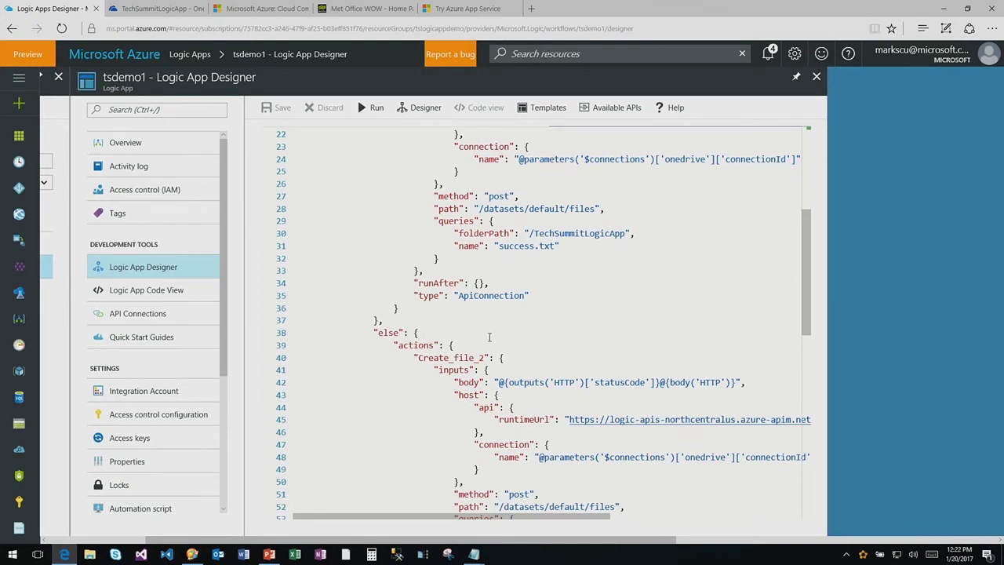
scroll(490, 338, "down", 1)
scroll(489, 338, "down", 4)
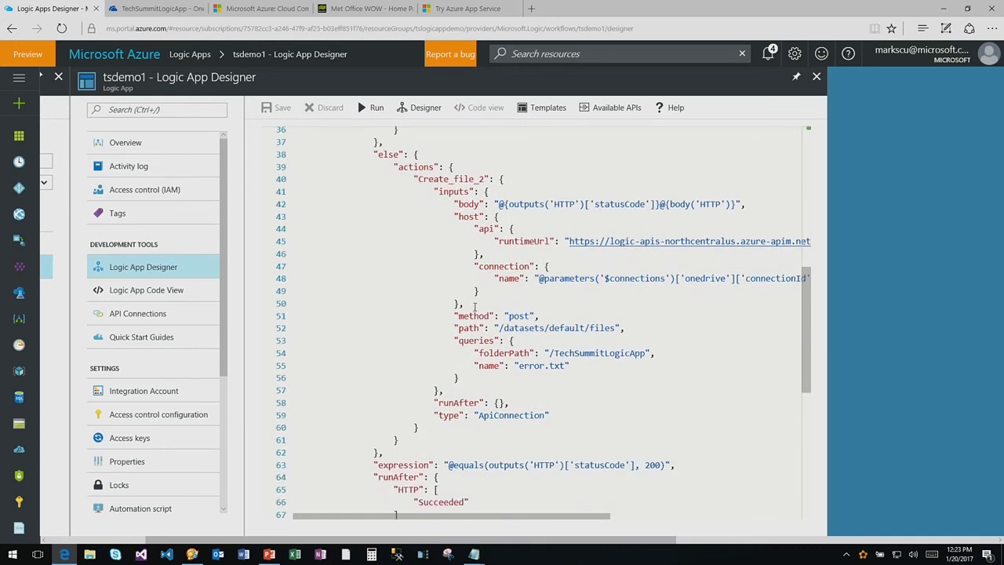
scroll(510, 340, "down", 4)
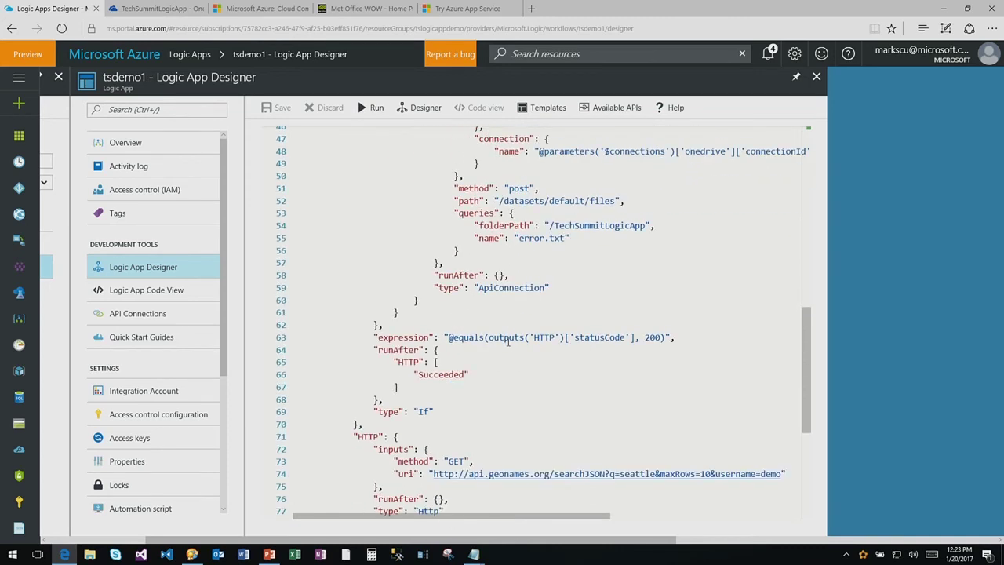
Copy "Failed" from the LogicAppDemoValues.txt notes, add it after "Succeeded" in the Condition's runAfter HTTP list, and save the logic app.
left_click(537, 338)
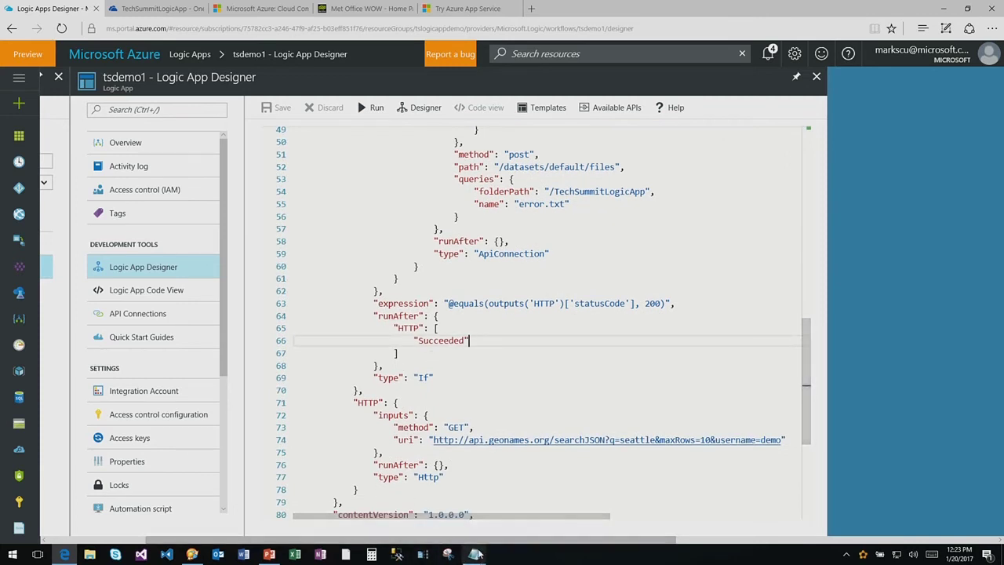
mouse_move(476, 556)
left_click(486, 519)
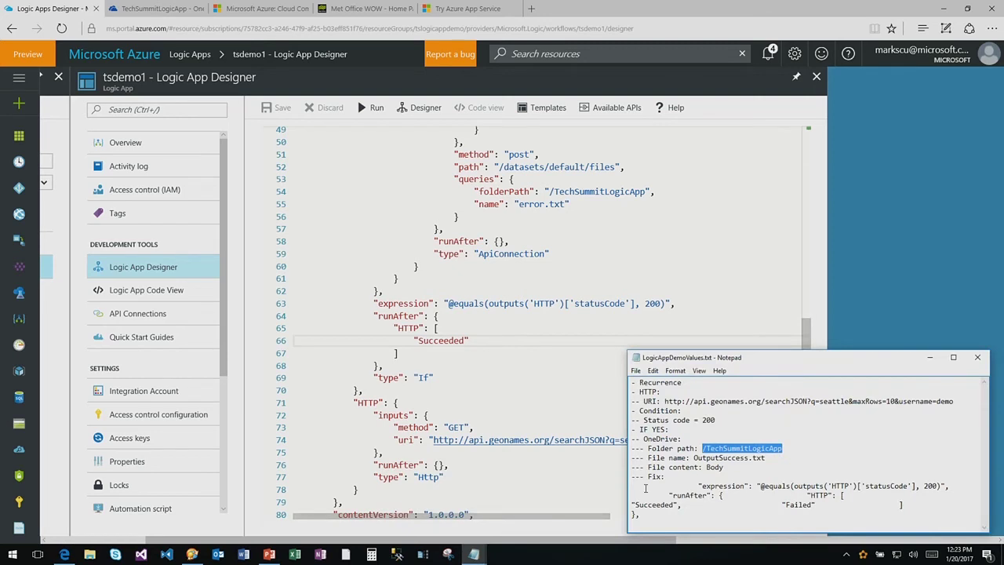
left_click_drag(782, 505, 816, 505)
key("ctrl+c")
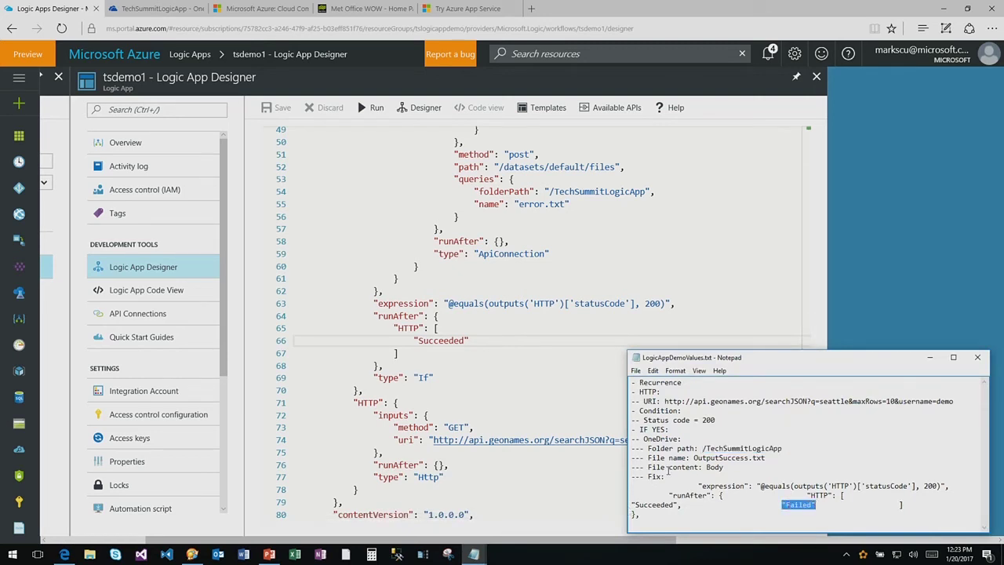
left_click(929, 356)
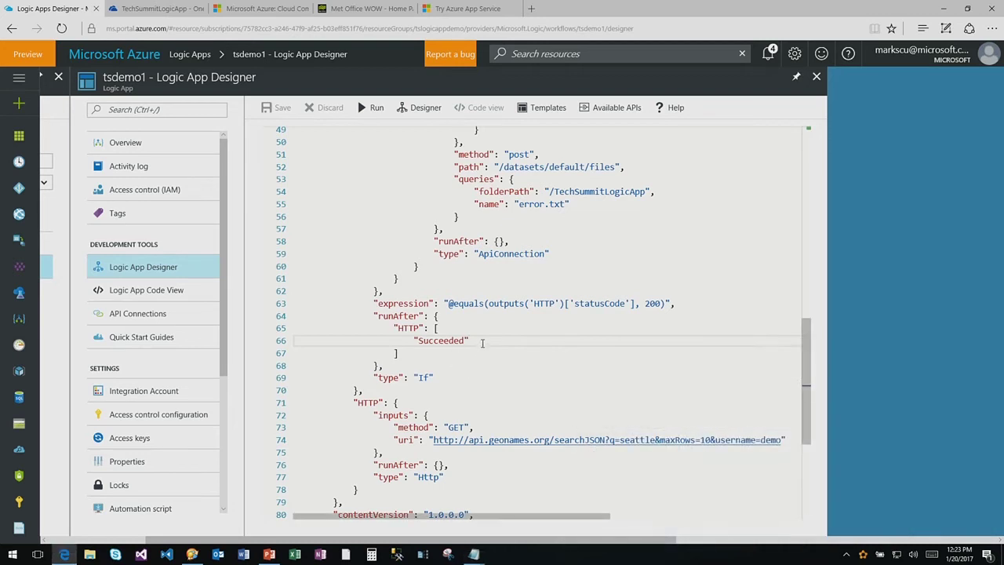
left_click(477, 341)
key("ctrl+v")
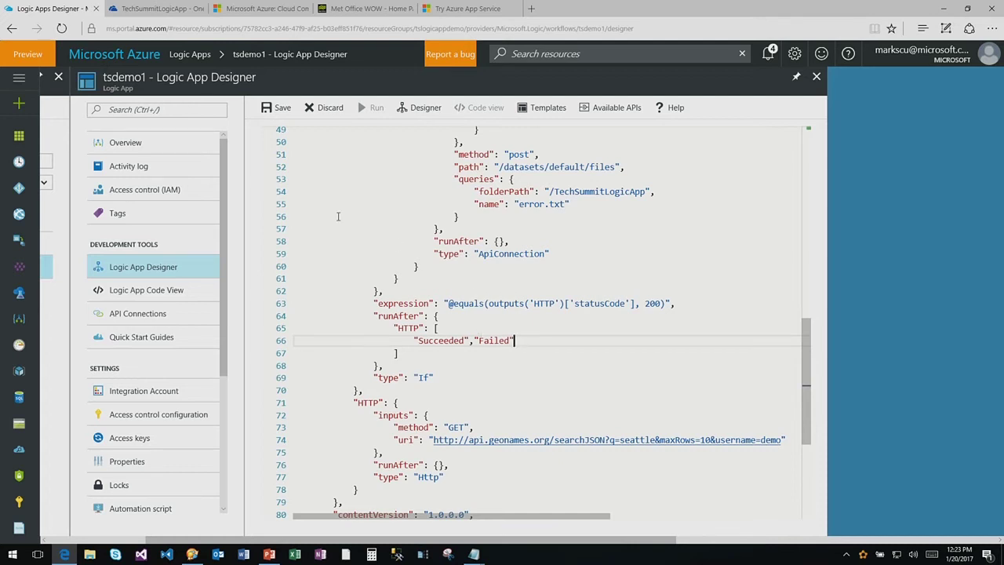
left_click(279, 109)
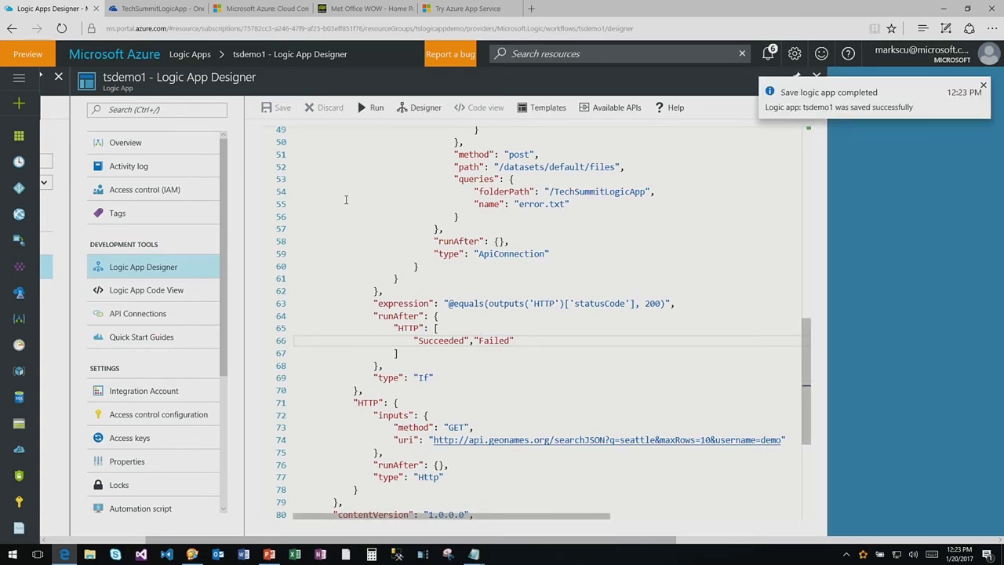
left_click(421, 110)
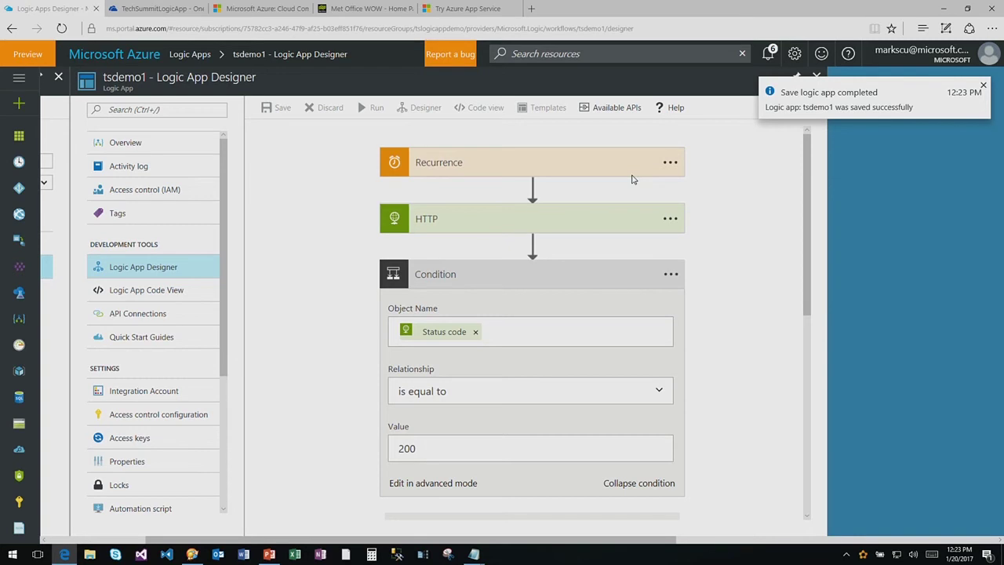
left_click(590, 224)
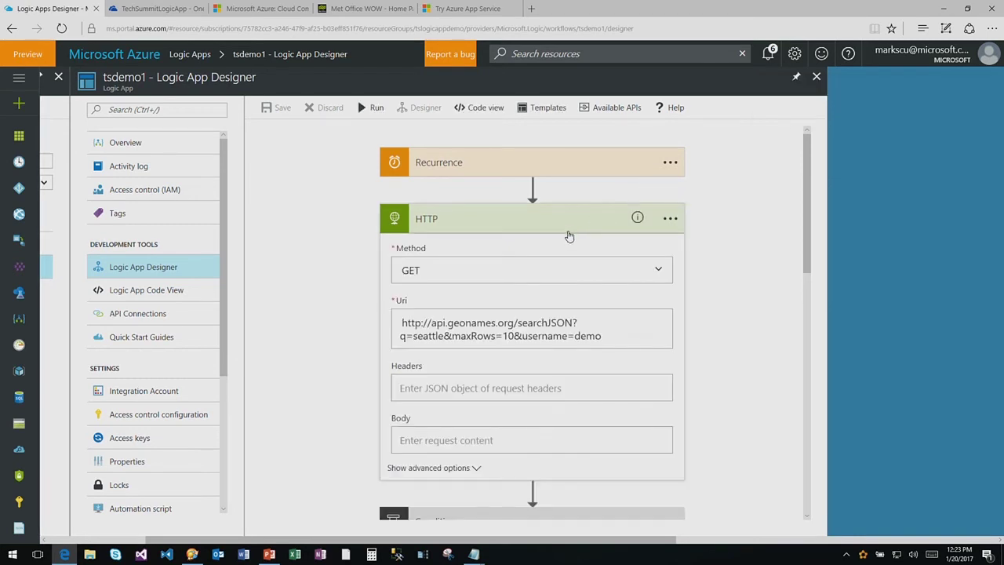
left_click(580, 328)
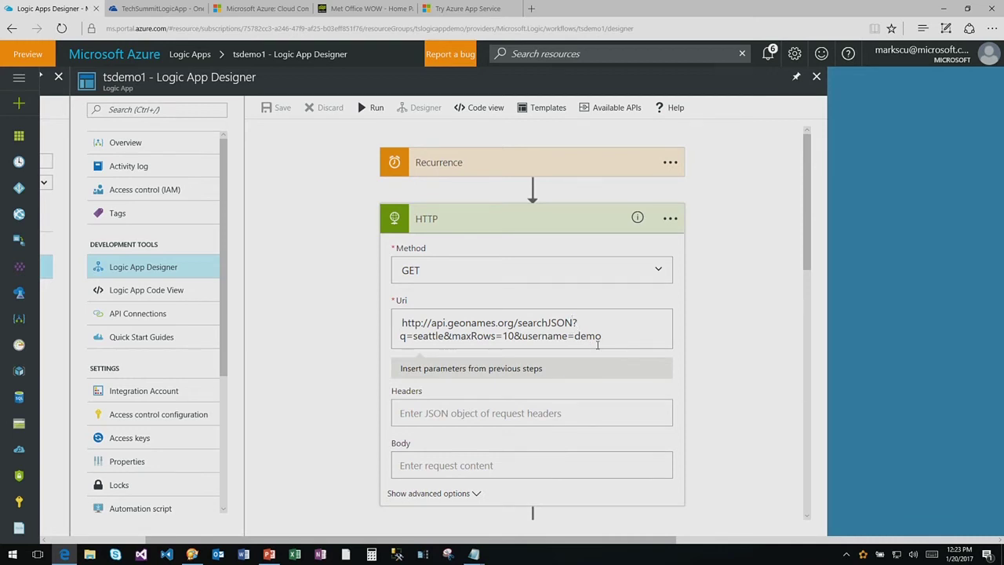
type("z")
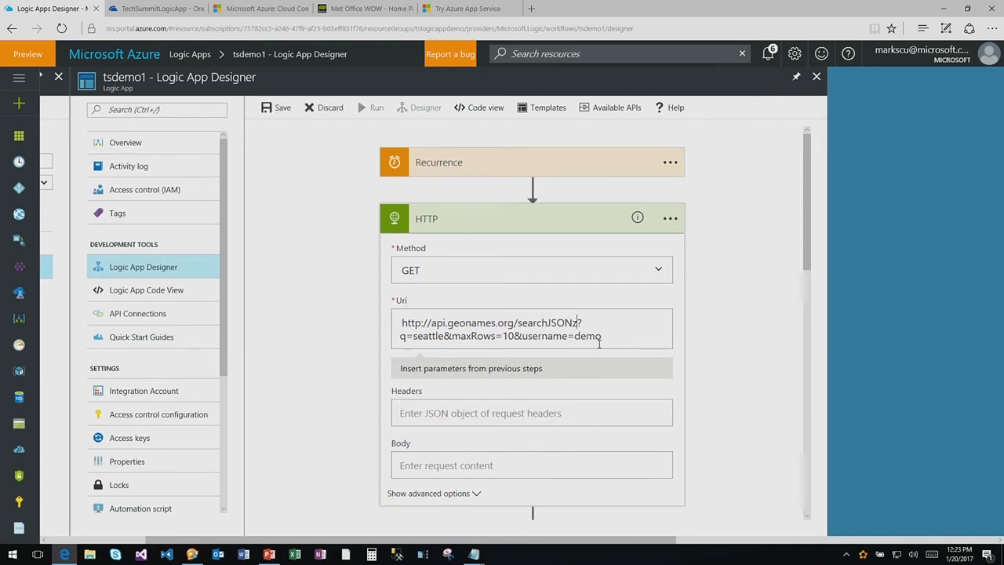
left_click(284, 110)
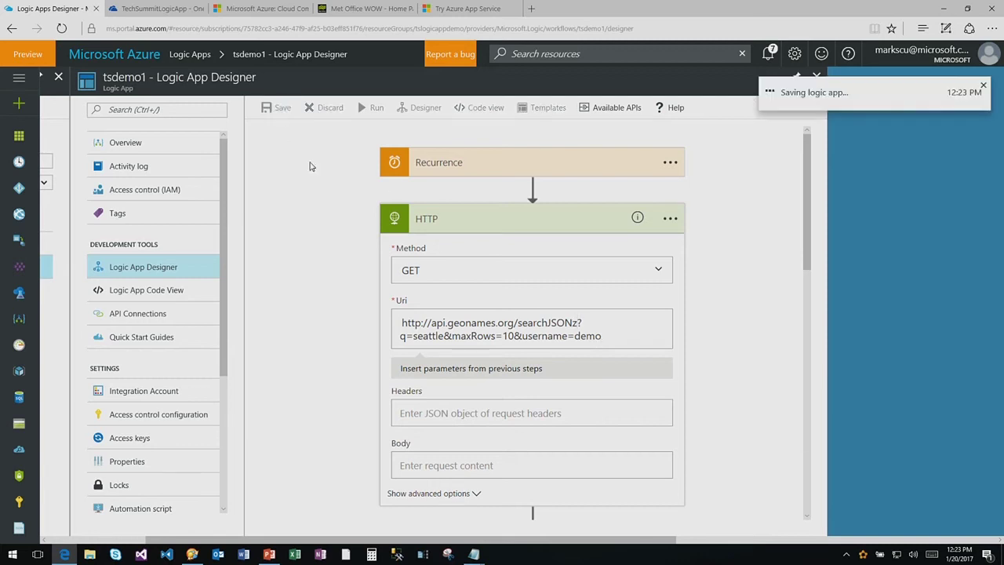
Run the logic app and examine the HTTP action's reason, inputs, status code, headers and body in the run results.
left_click(364, 110)
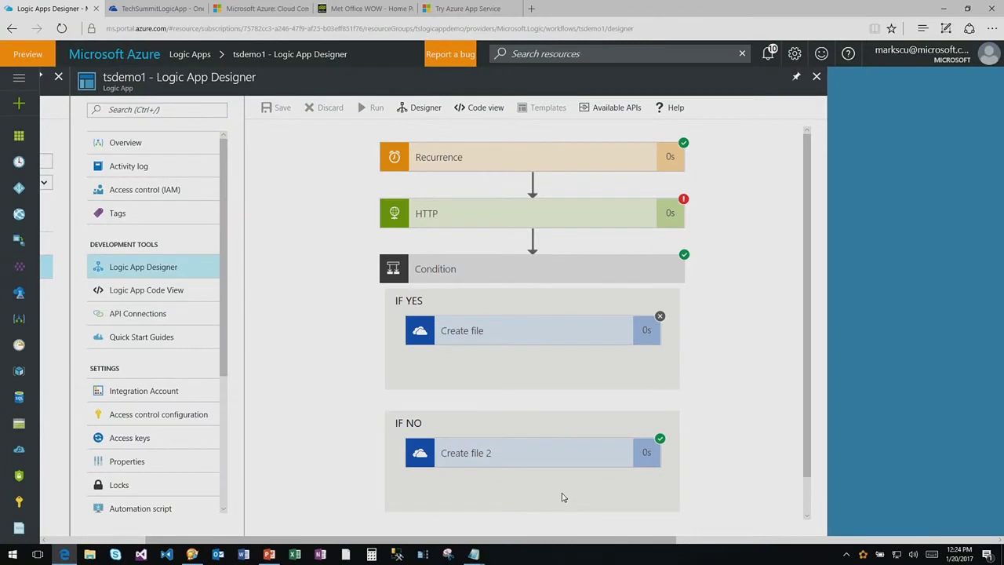
left_click(592, 216)
scroll(592, 216, "down", 1)
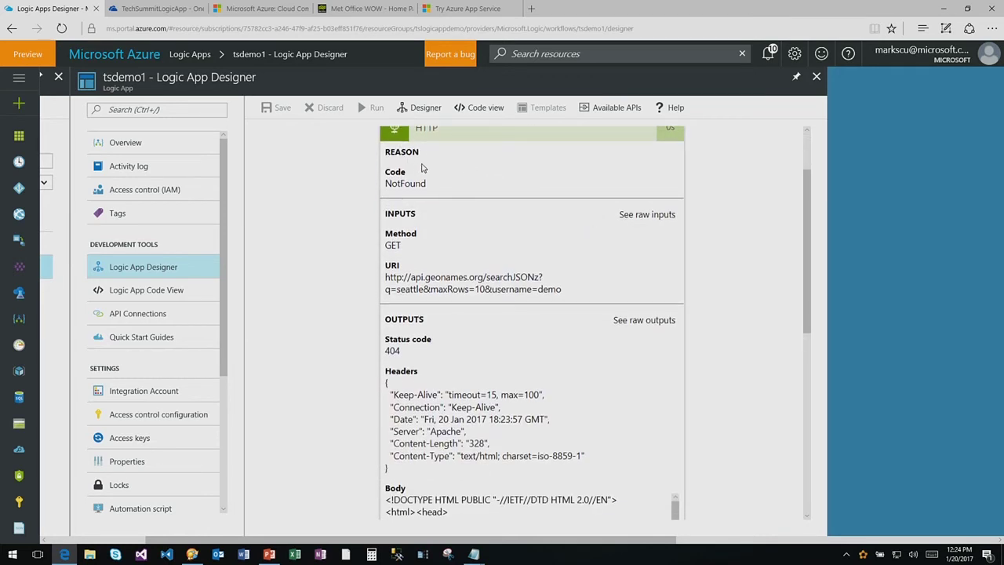
scroll(422, 167, "down", 1)
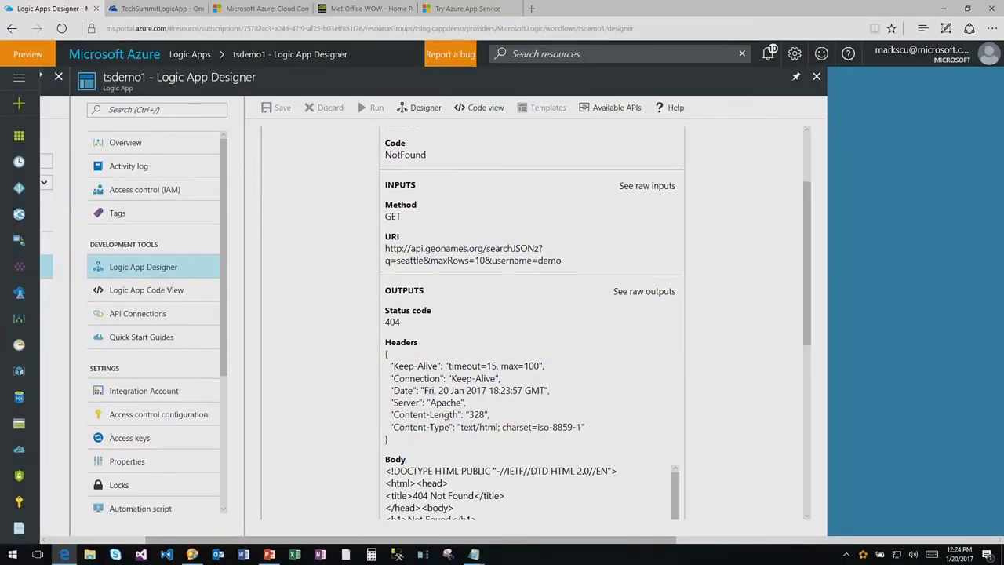
scroll(514, 439, "down", 5)
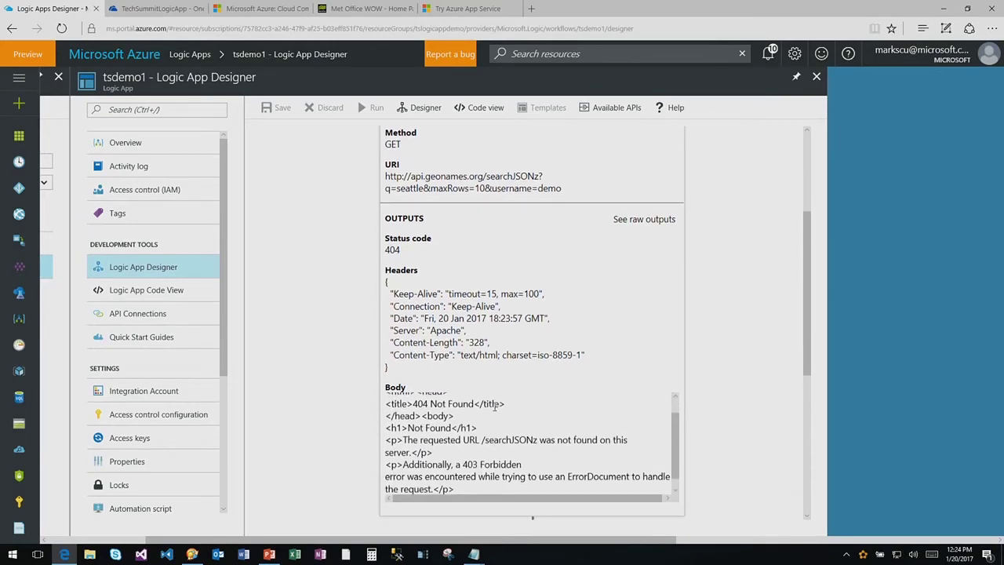
scroll(556, 451, "down", 3)
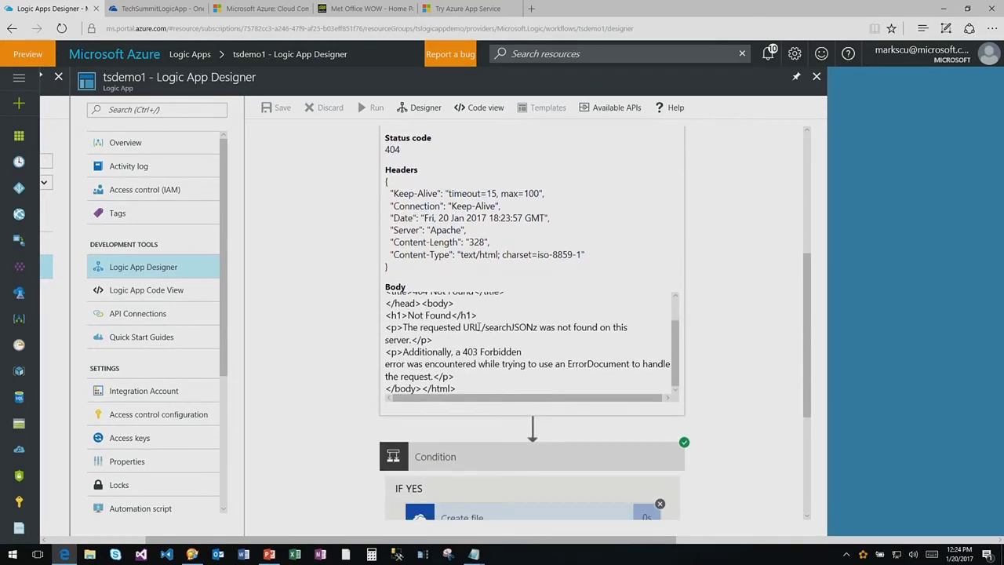
scroll(683, 314, "up", 3)
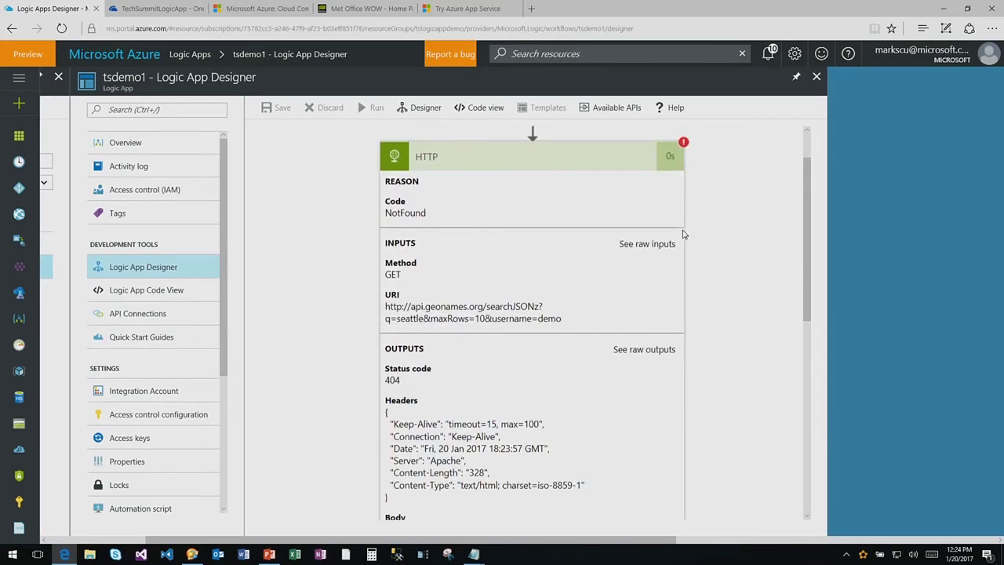
left_click(588, 166)
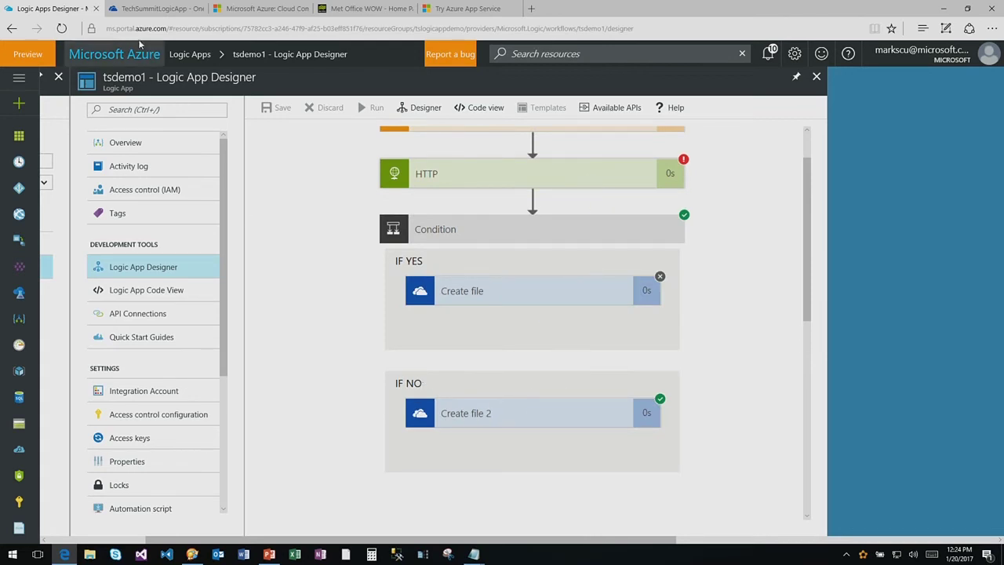
Switch to OneDrive, open error.txt in the TechSummitLogicApp folder and examine the requested URL in its contents.
left_click(153, 10)
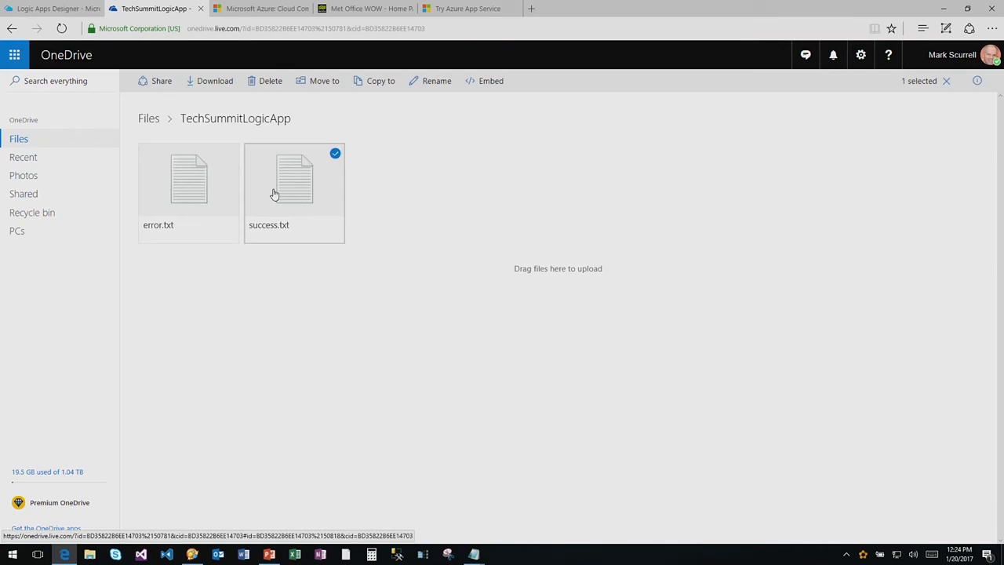
left_click(192, 191)
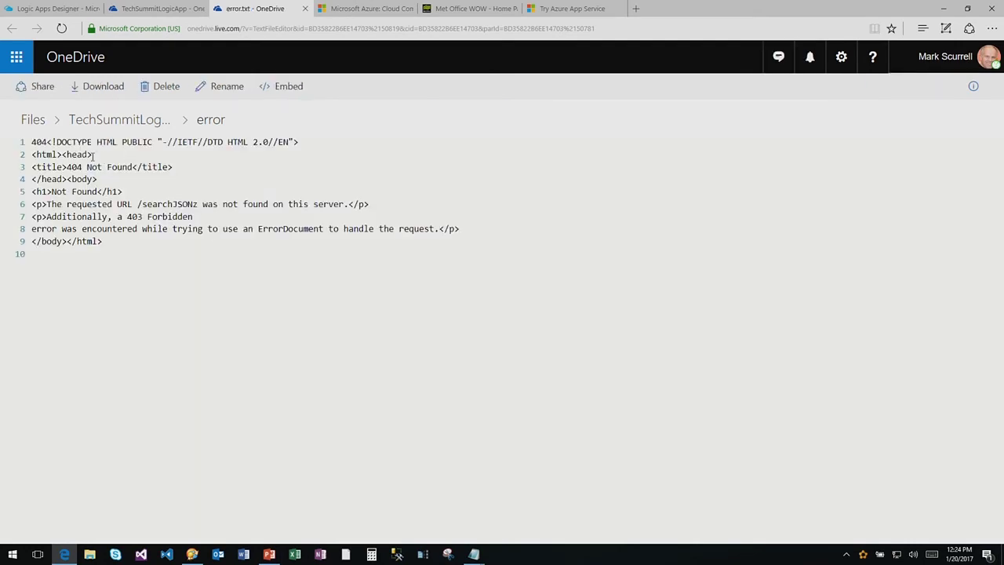
left_click_drag(144, 205, 200, 205)
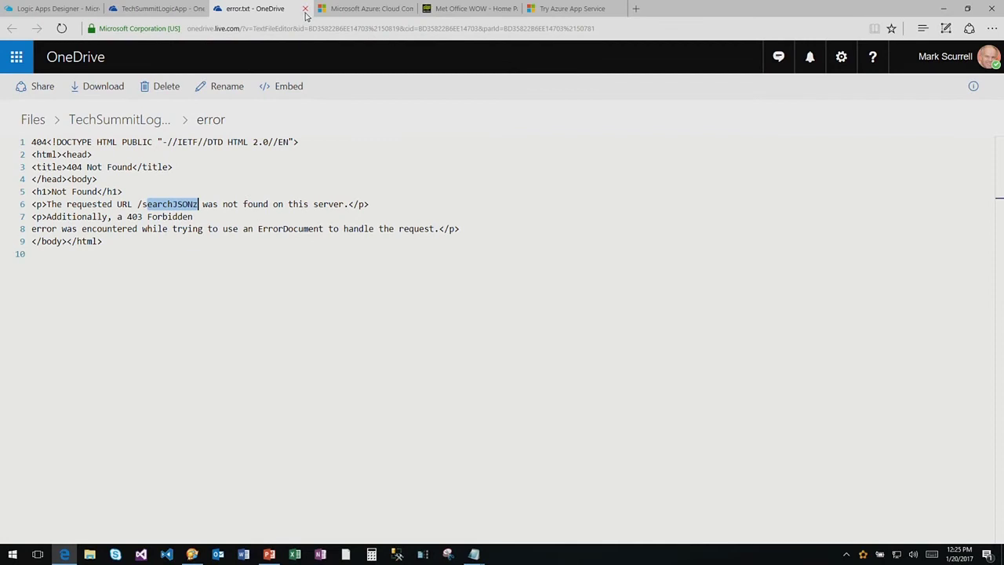
Close the error.txt file in OneDrive and return to the tsdemo1 run results to review the whole workflow.
left_click(305, 10)
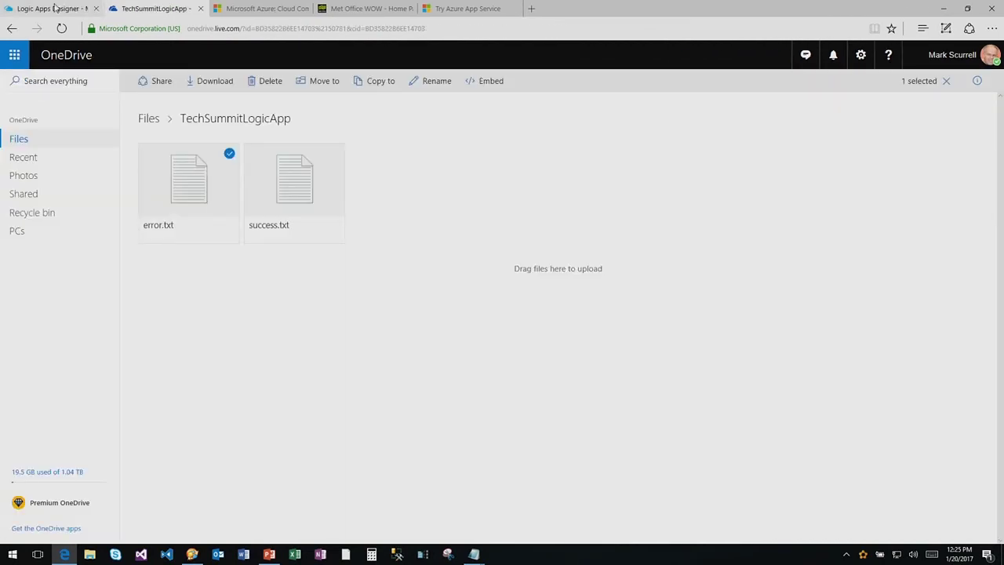
left_click(56, 7)
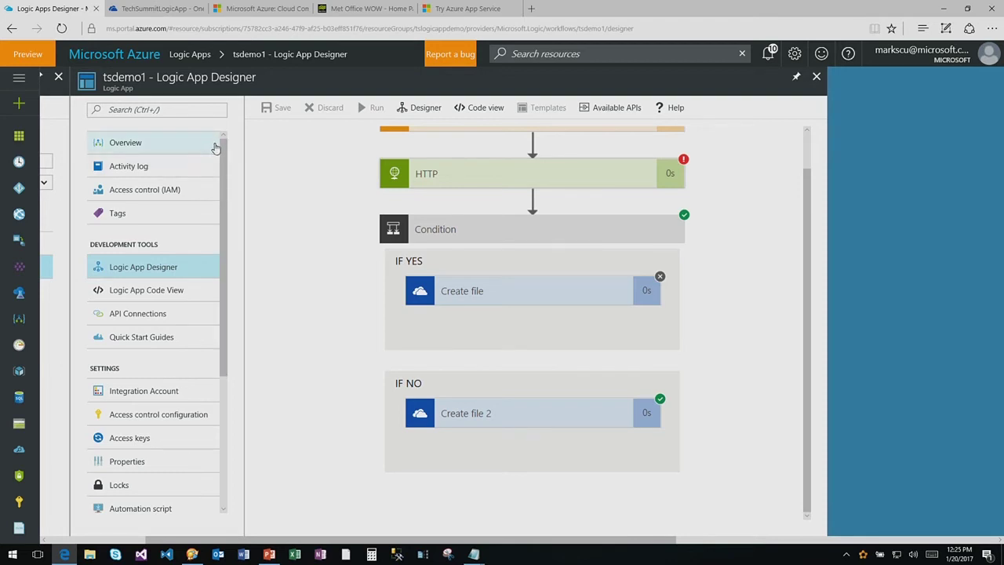
scroll(287, 269, "up", 1)
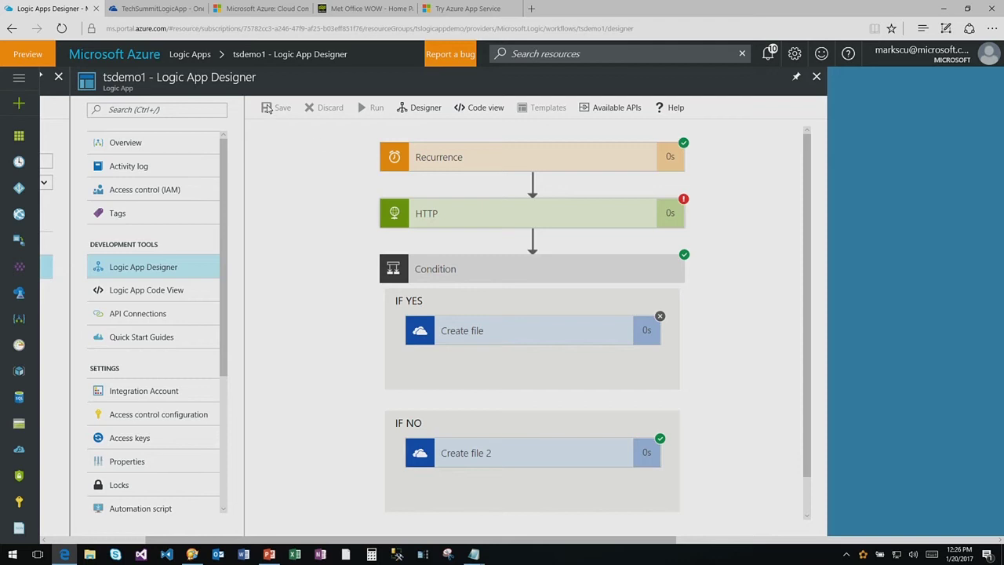
From the Try Azure App Service page, go to the Microsoft Azure site's pricing overview and open the Logic Apps pricing details under Web + Mobile.
left_click(468, 11)
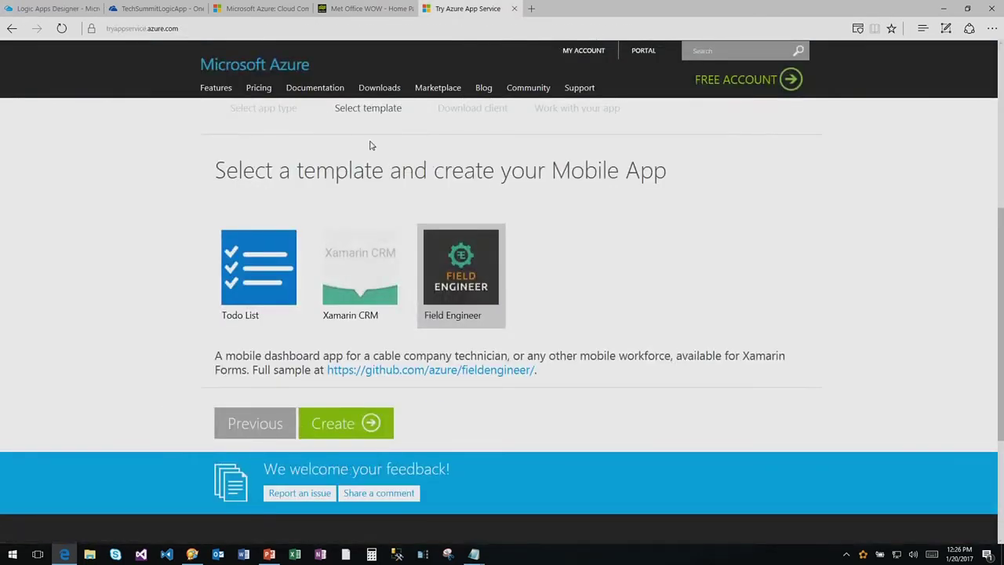
left_click(328, 91)
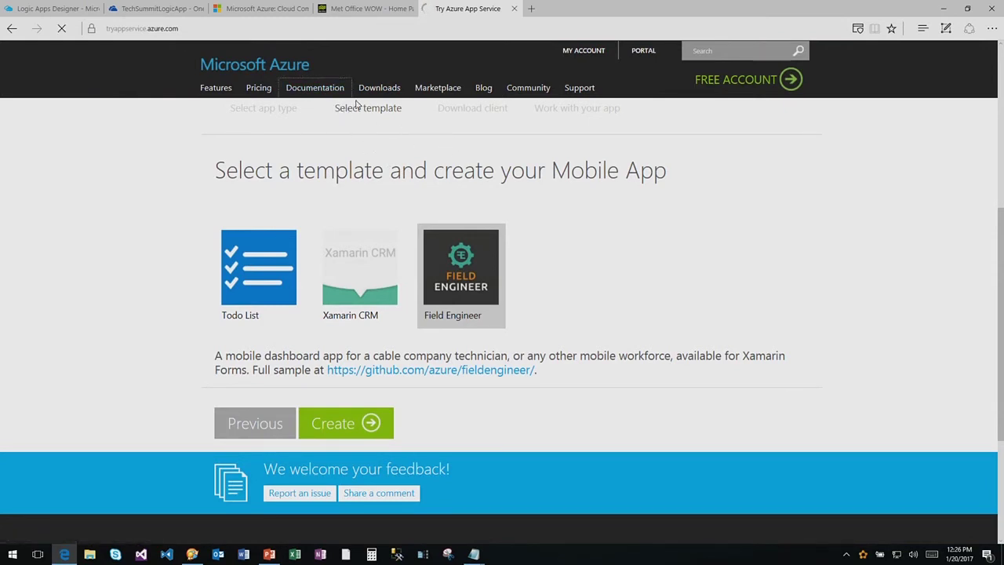
scroll(314, 126, "up", 5)
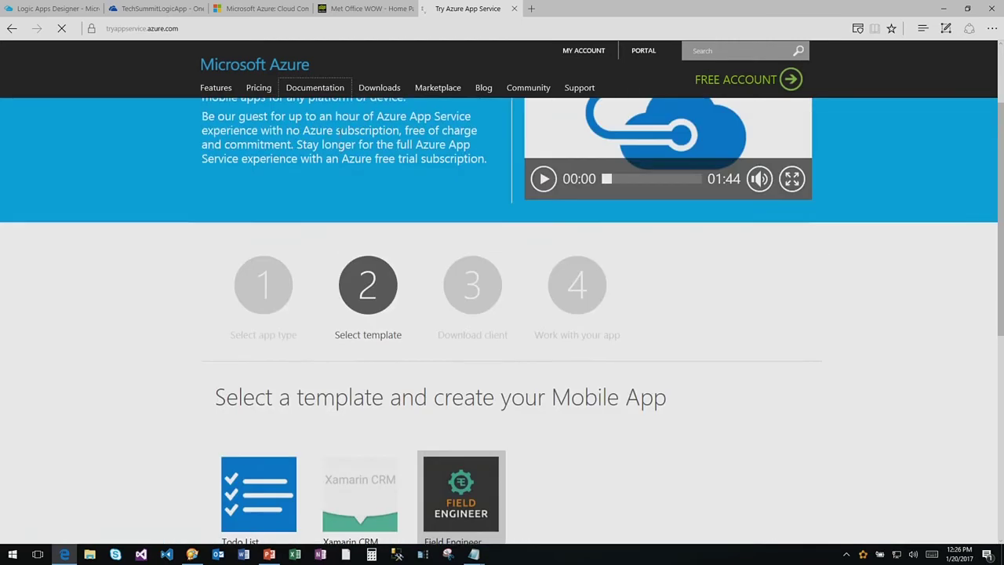
left_click(267, 67)
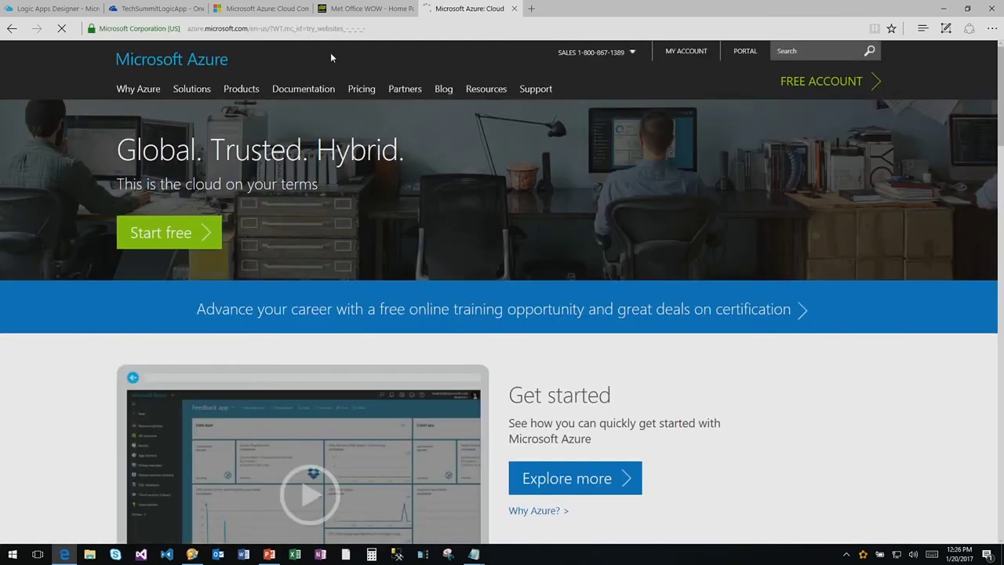
left_click(360, 89)
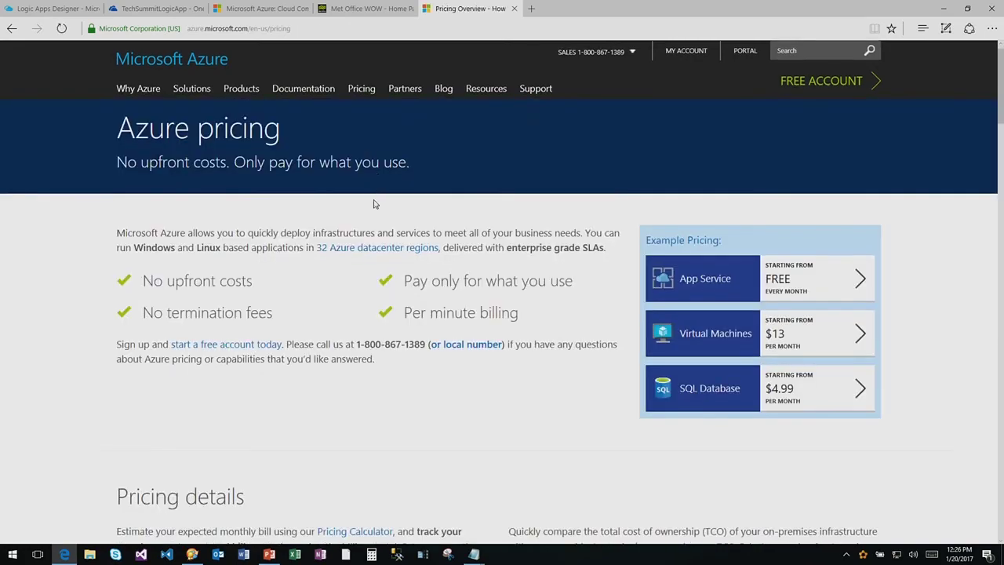
scroll(374, 204, "down", 7)
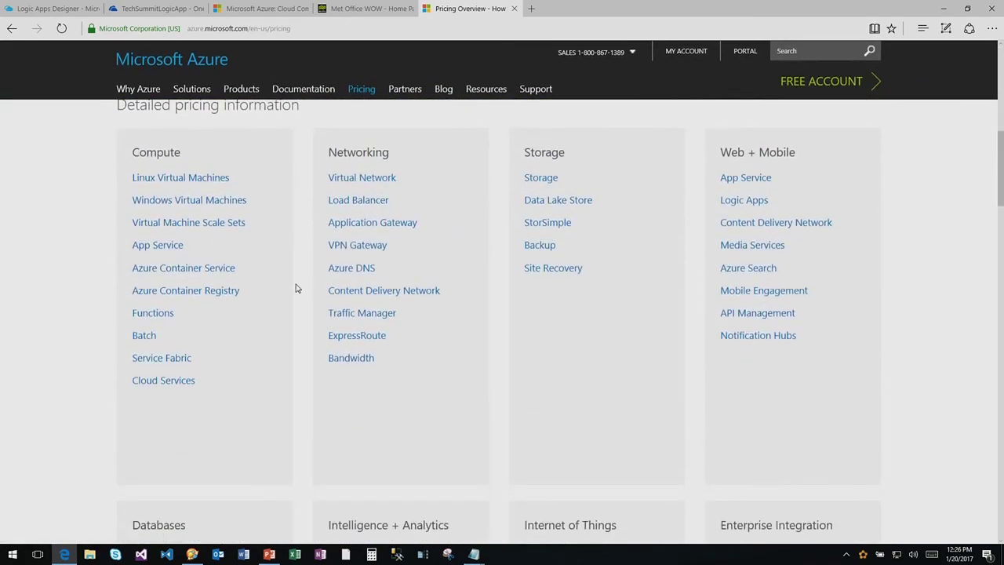
scroll(295, 288, "up", 1)
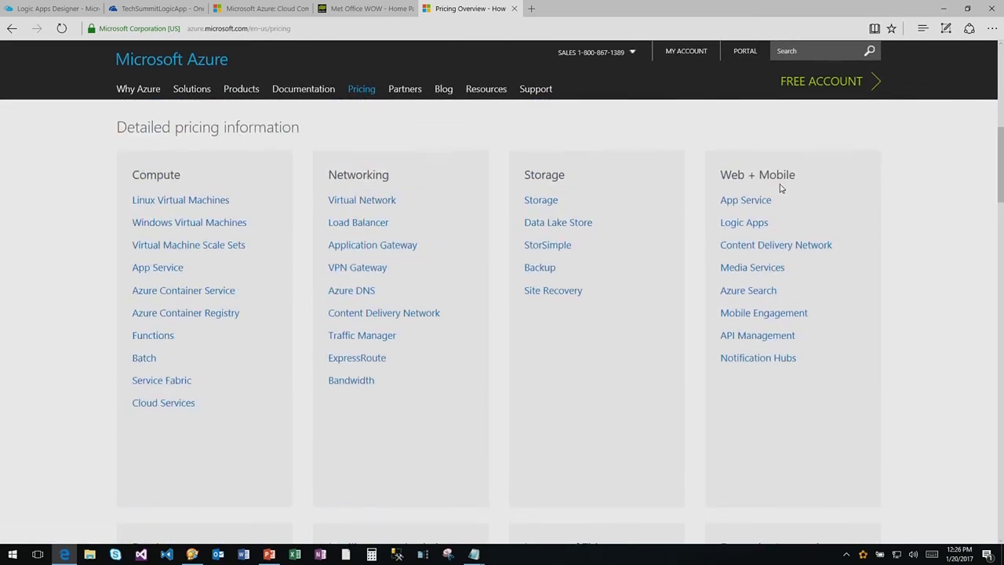
left_click(758, 224)
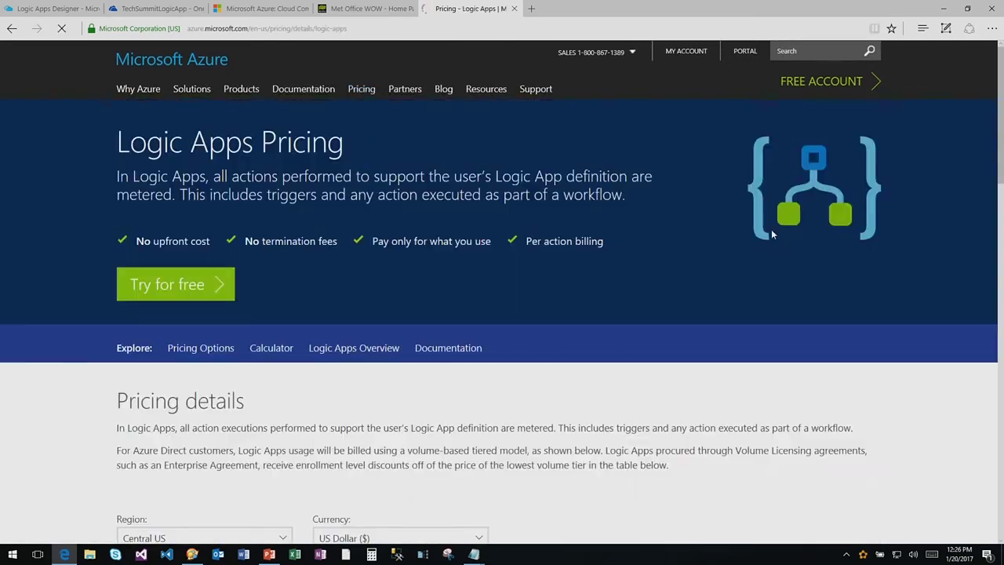
Examine the Logic Apps price per action execution by monthly volume and the pricing example for a polling app.
scroll(506, 370, "down", 5)
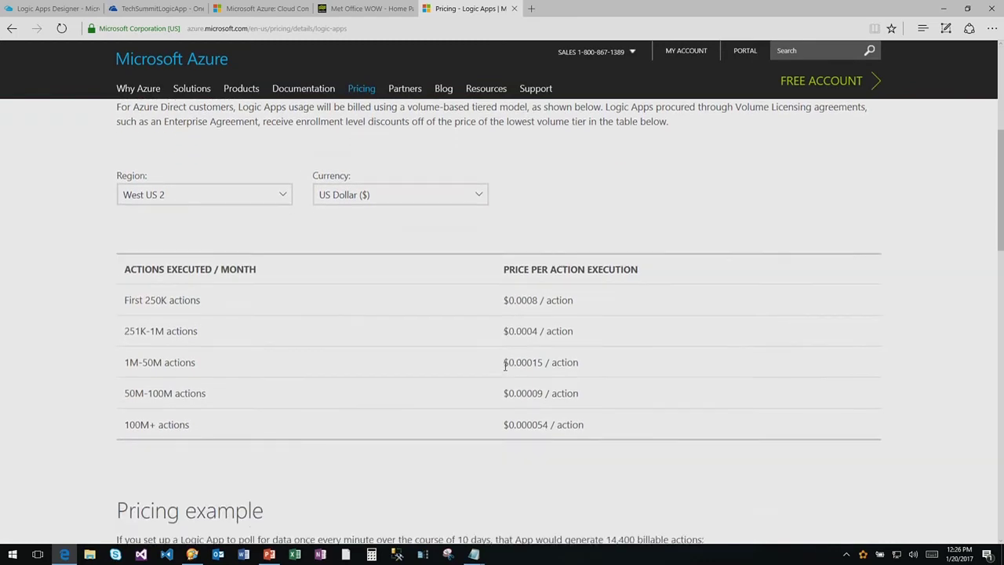
scroll(504, 369, "up", 4)
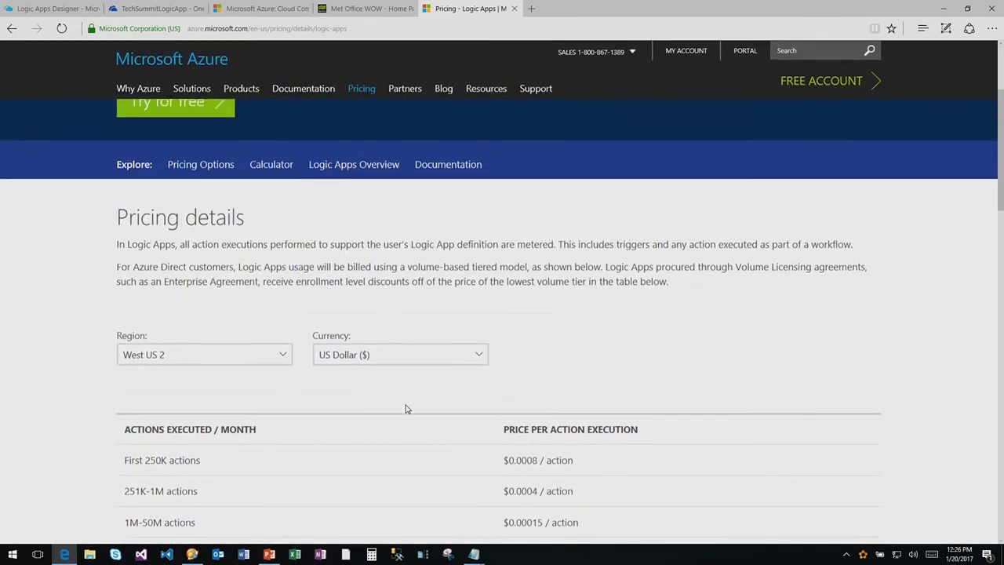
scroll(406, 408, "down", 1)
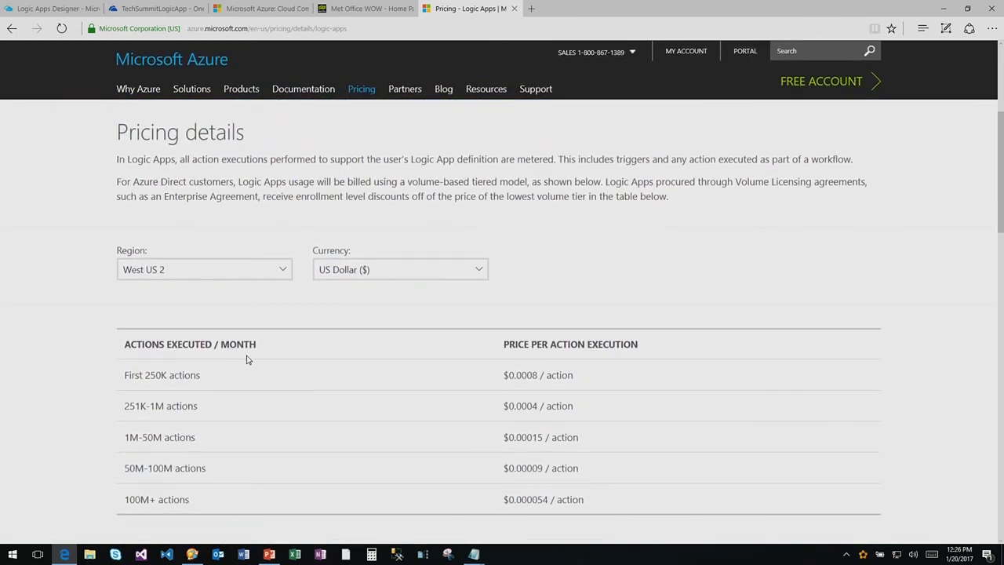
scroll(248, 358, "down", 1)
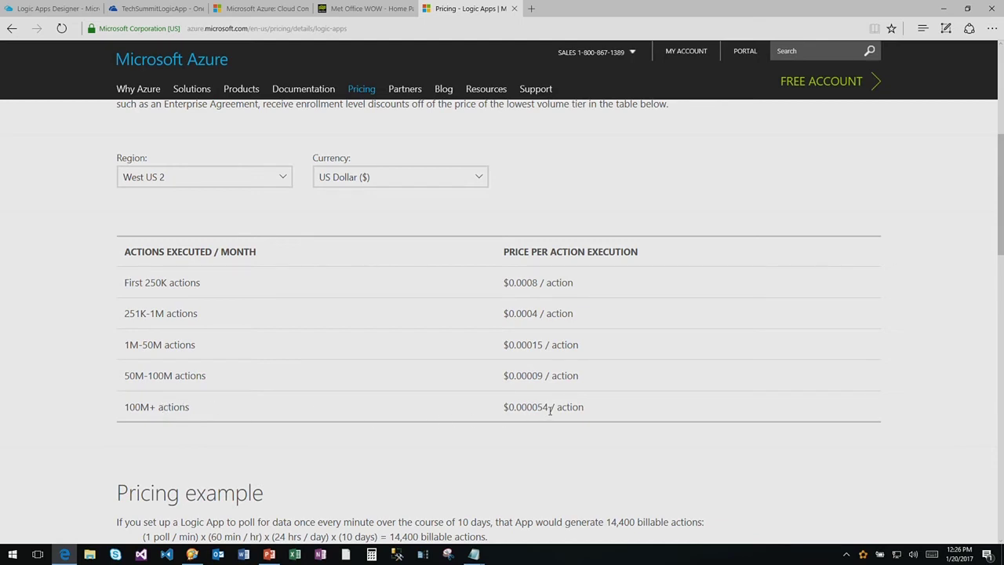
scroll(550, 408, "down", 1)
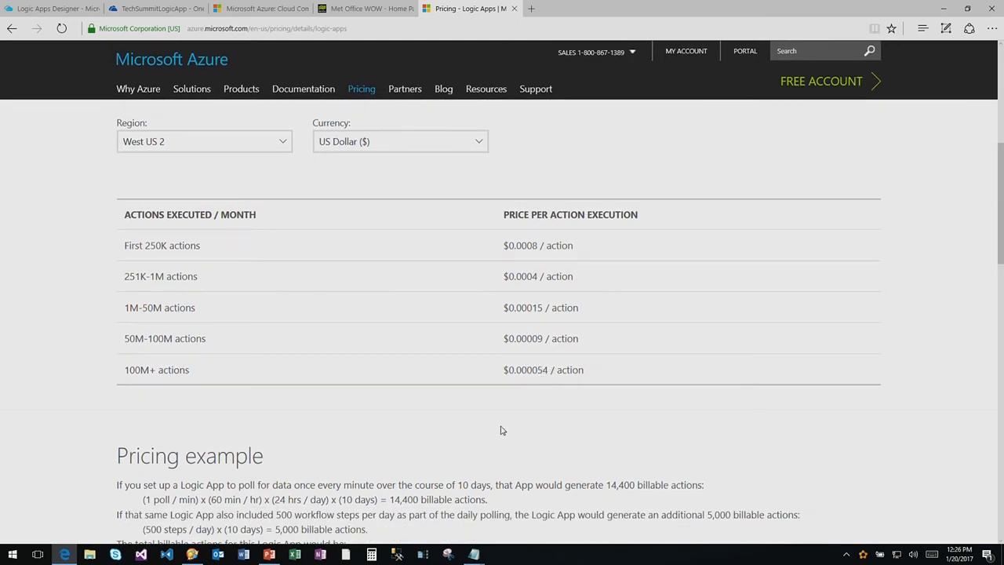
scroll(502, 428, "down", 4)
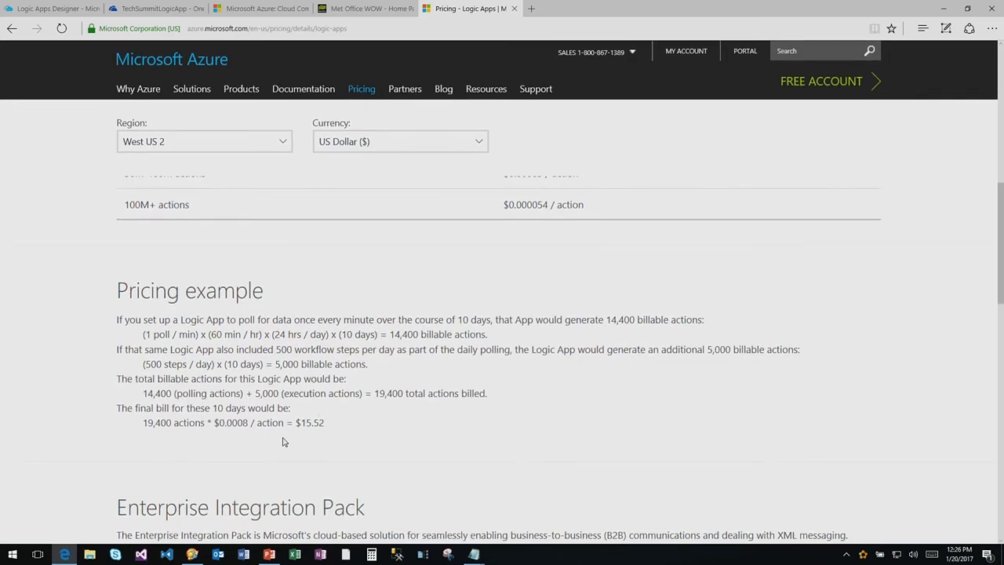
scroll(376, 397, "down", 2)
scroll(376, 395, "up", 8)
scroll(376, 392, "up", 4)
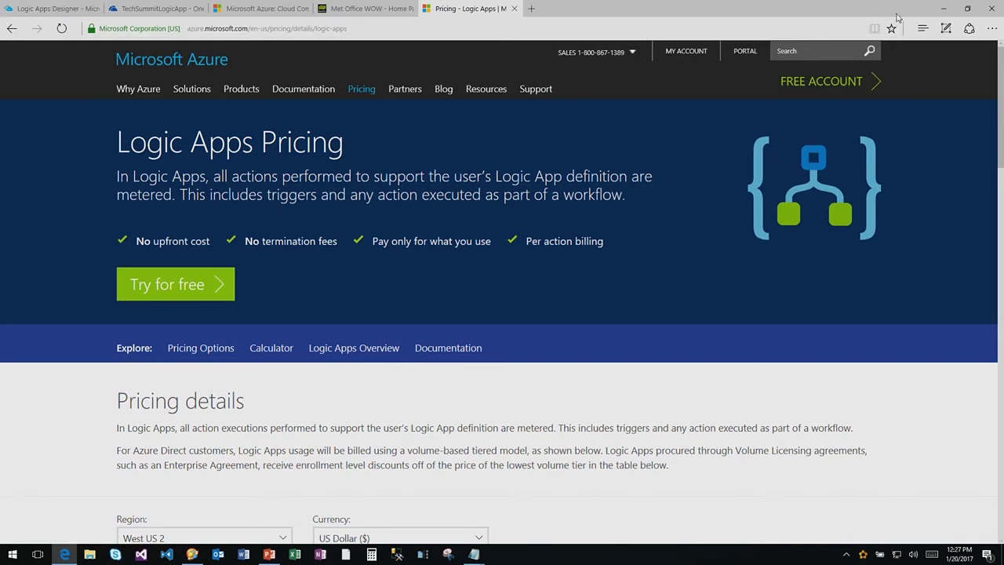
Switch to PowerPoint, start the slide show from the Logic App demo slide and advance to the "Solution architecture example" slide.
left_click(945, 8)
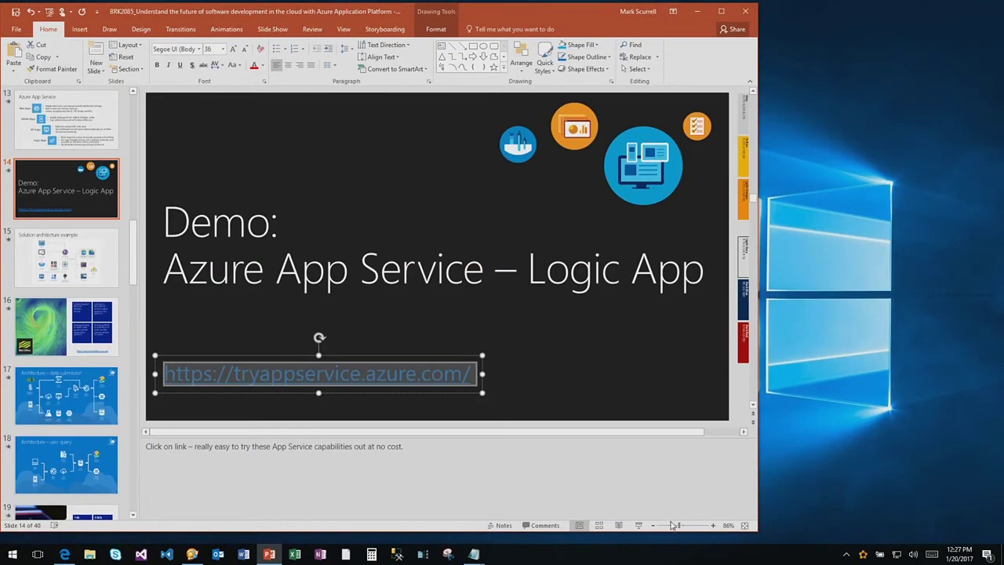
left_click(638, 525)
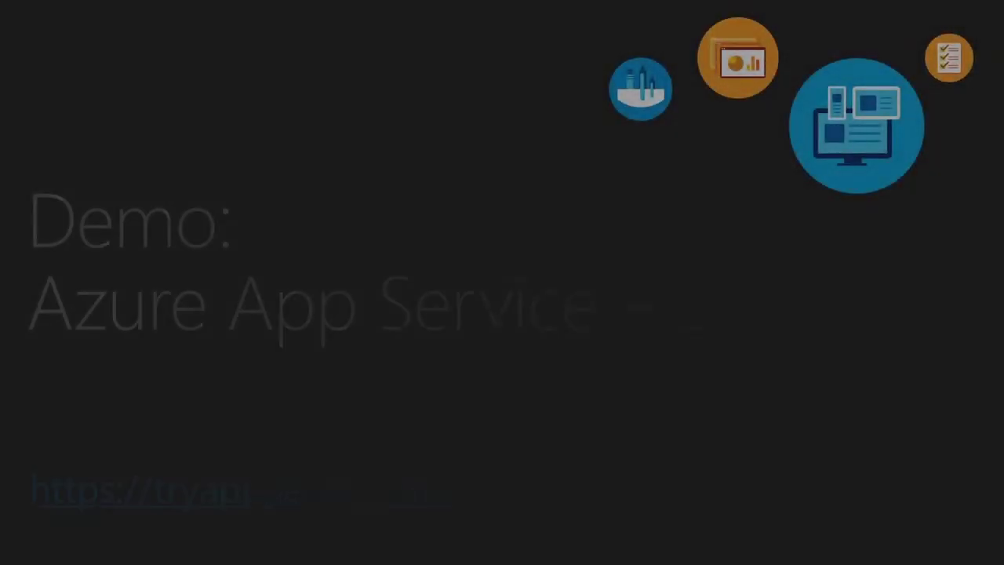
key("Right")
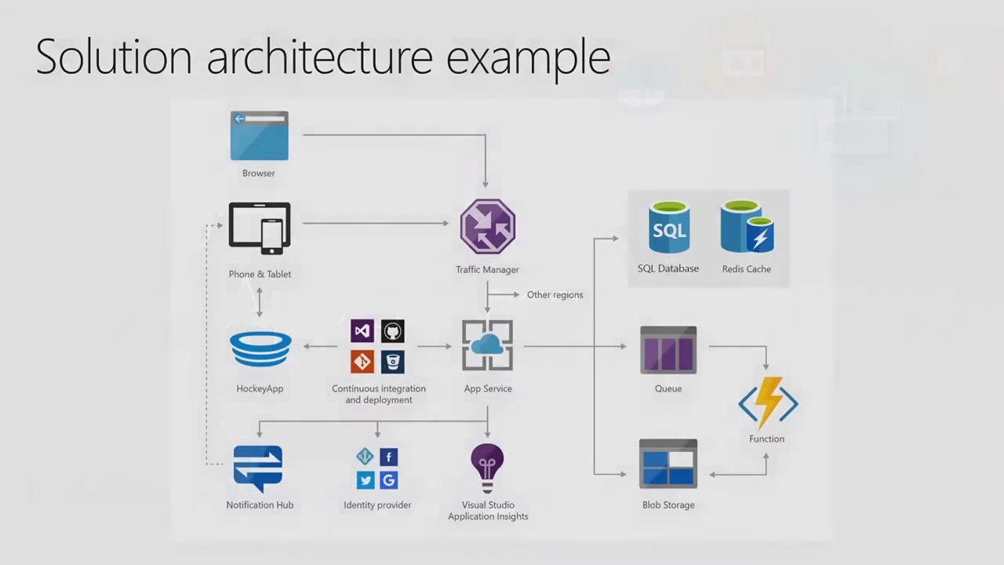